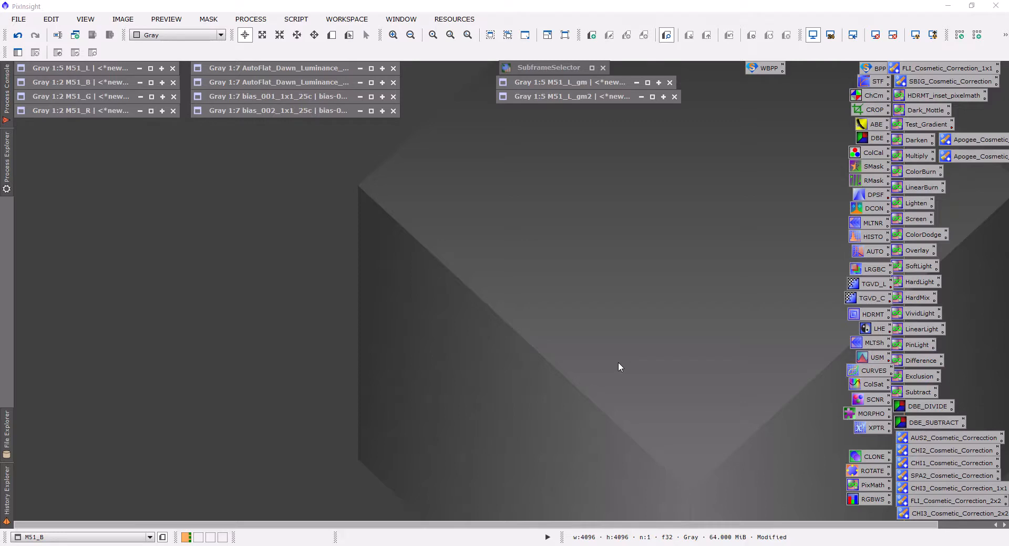
# Open M51_L in DynamicBackgroundExtraction and generate background samples with a default sample radius of 35.
pyautogui.doubleClick(109, 68)
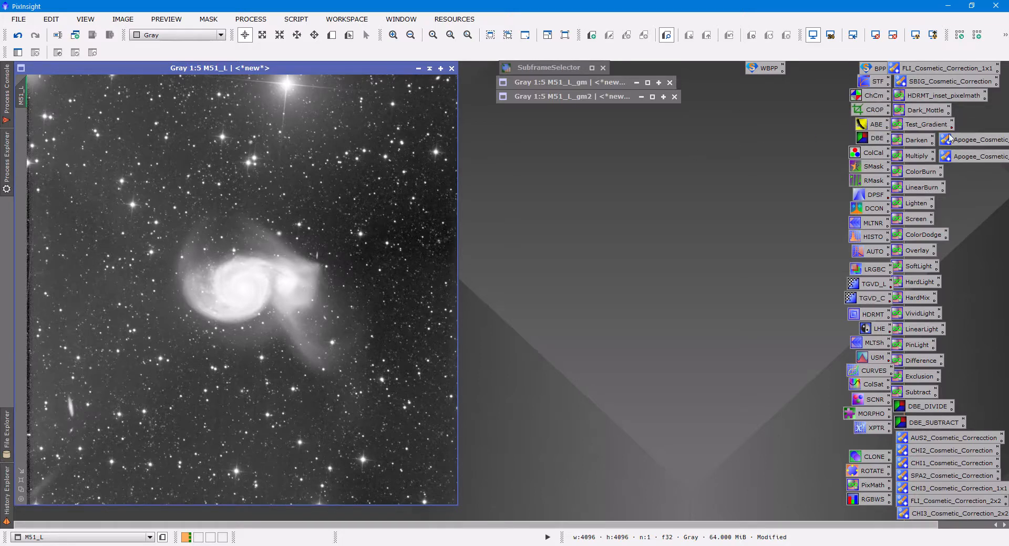
pyautogui.doubleClick(872, 138)
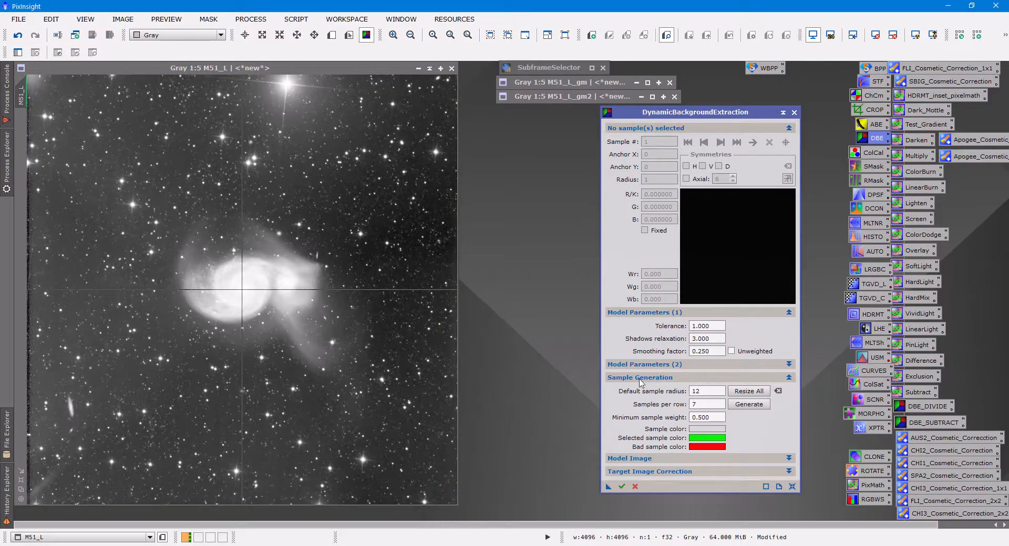
pyautogui.click(675, 379)
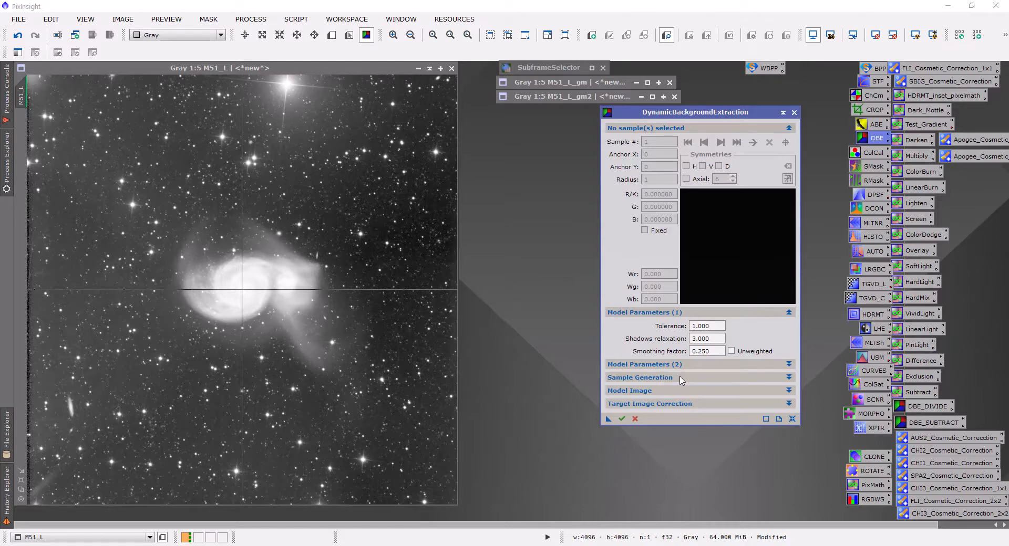
pyautogui.click(681, 379)
pyautogui.click(710, 390)
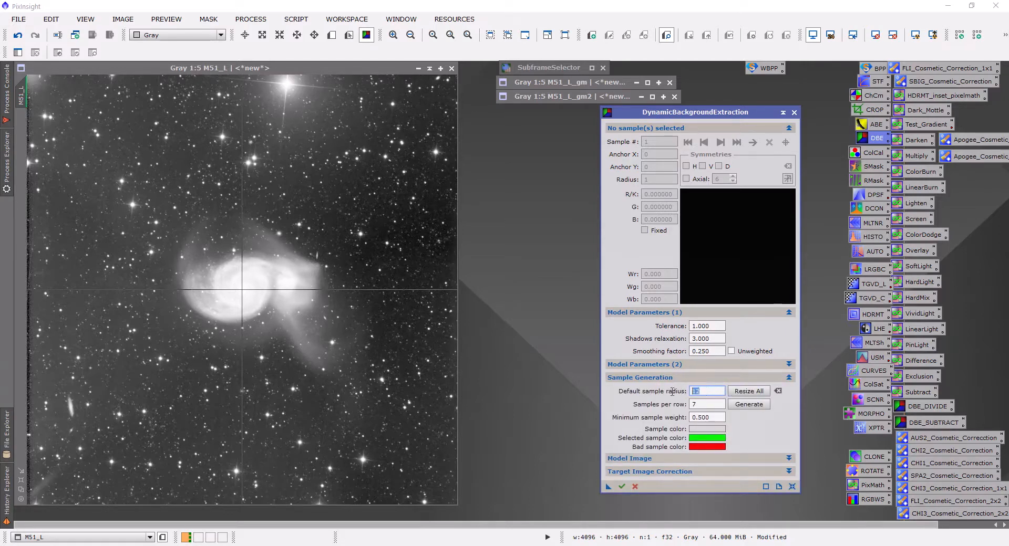
pyautogui.write('35')
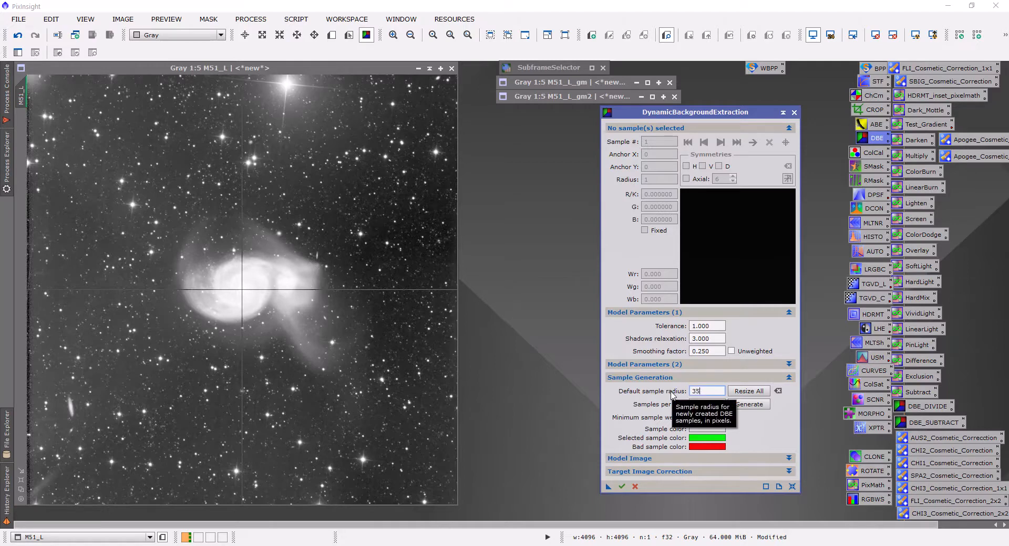
pyautogui.click(741, 405)
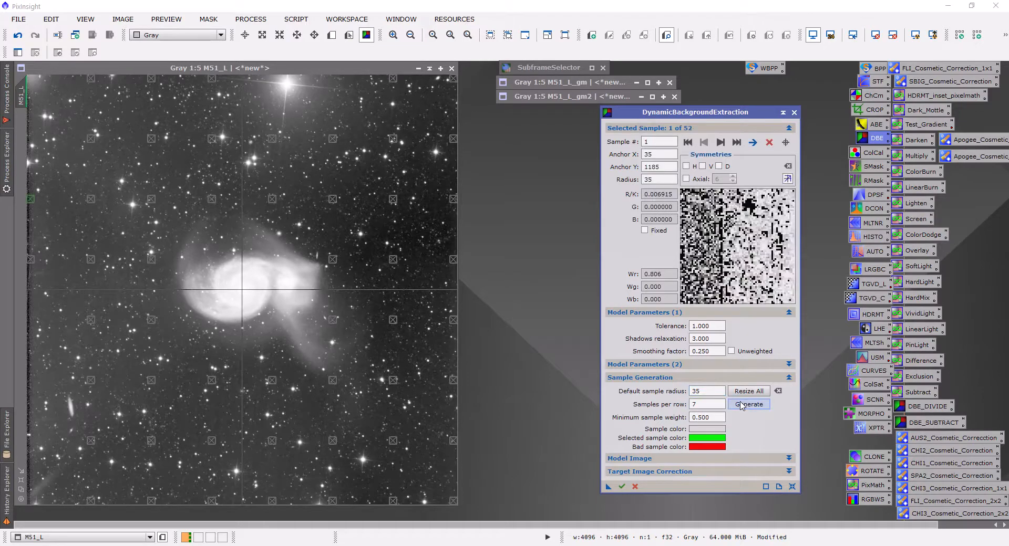
# Delete the sample just right of the galaxy pair's tail and move the samples above and below it away from the galaxy's faint halo.
pyautogui.click(333, 320)
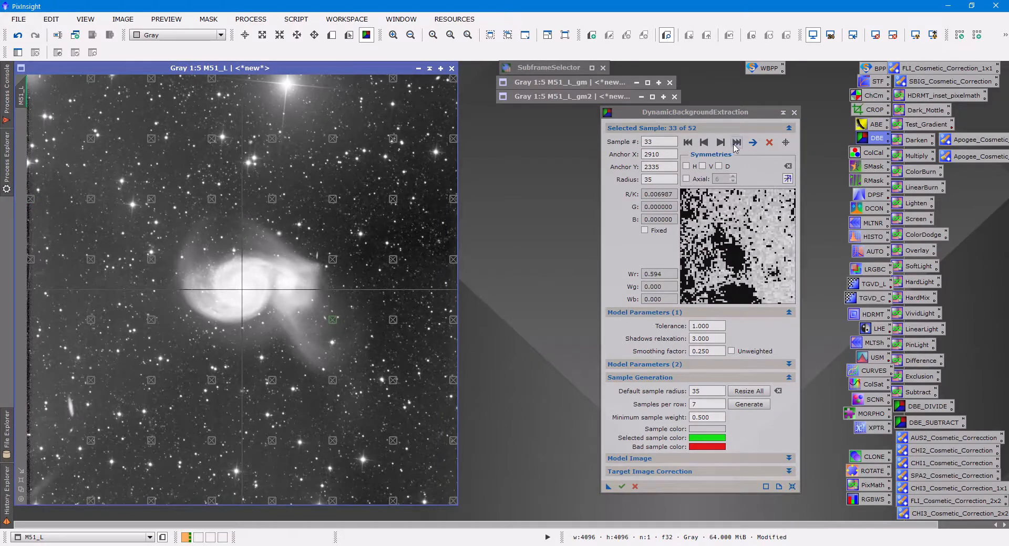
pyautogui.click(769, 142)
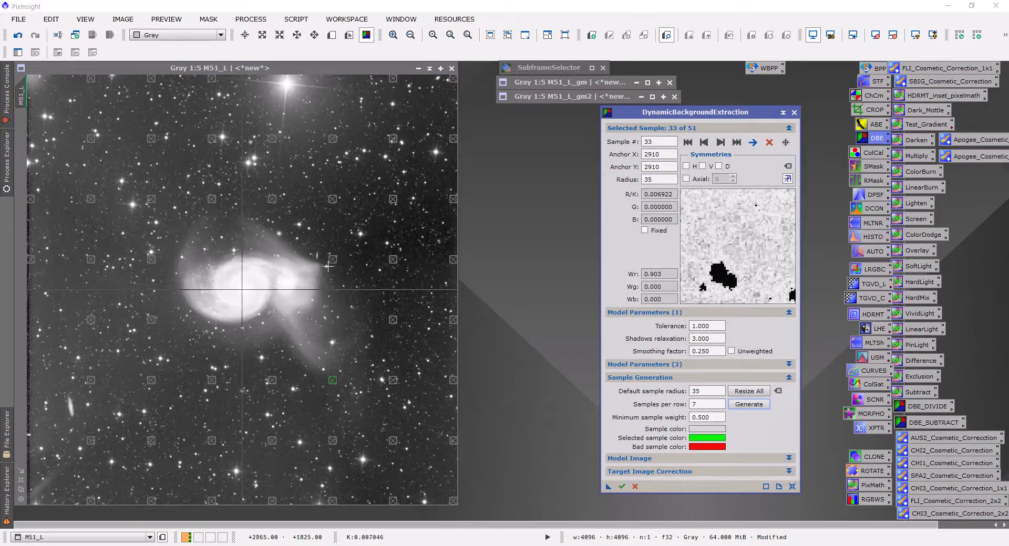
pyautogui.click(339, 246)
pyautogui.moveTo(340, 248); pyautogui.dragTo(340, 245)
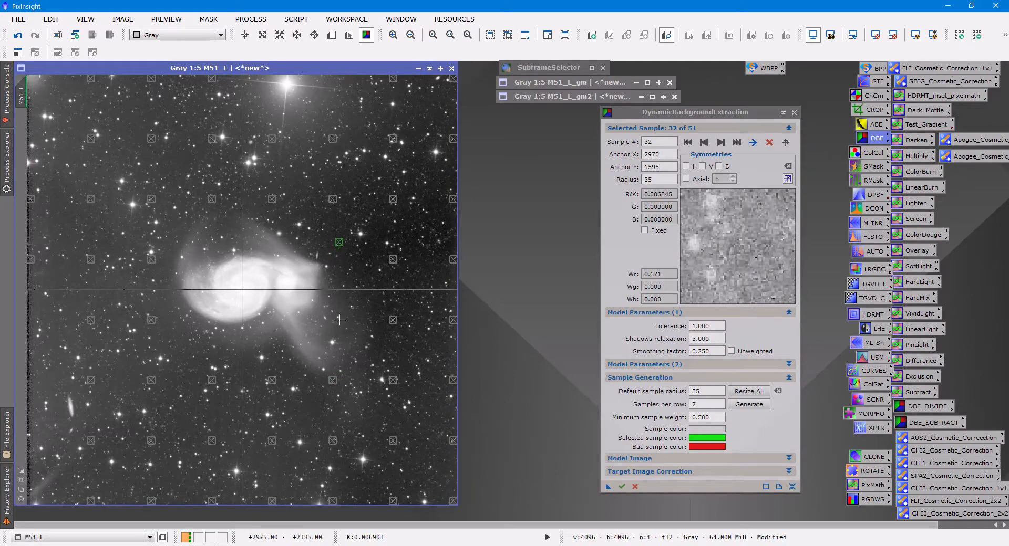
pyautogui.moveTo(332, 380); pyautogui.dragTo(301, 410)
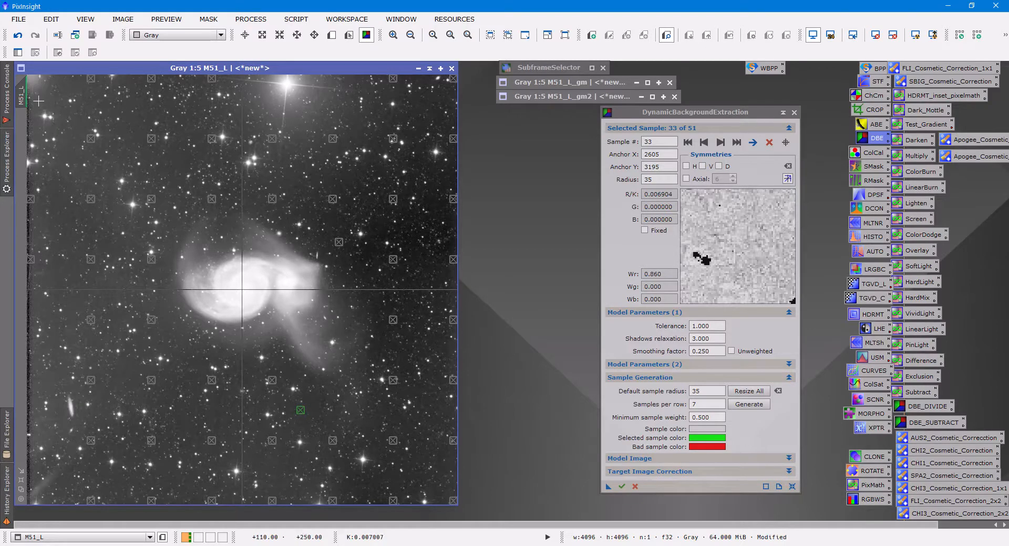
# Add five background samples down the image's left side, from the upper-left corner area to the lower-left corner area, avoiding stars.
pyautogui.click(71, 123)
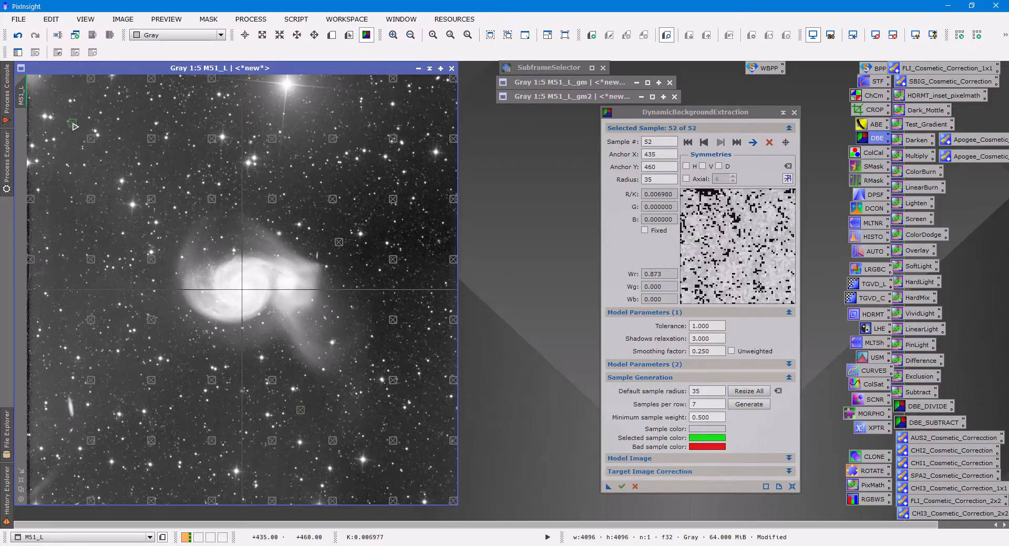
pyautogui.click(45, 320)
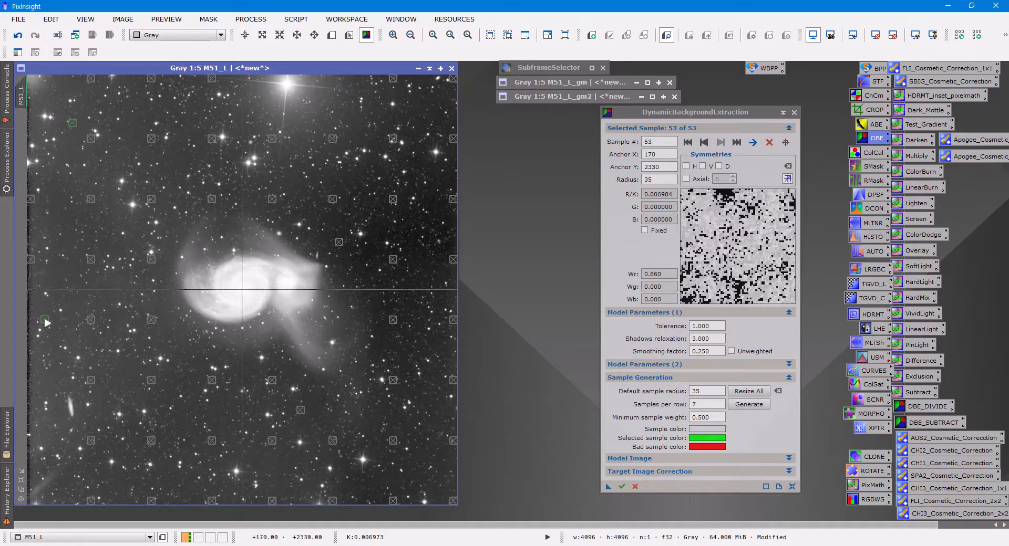
pyautogui.click(45, 381)
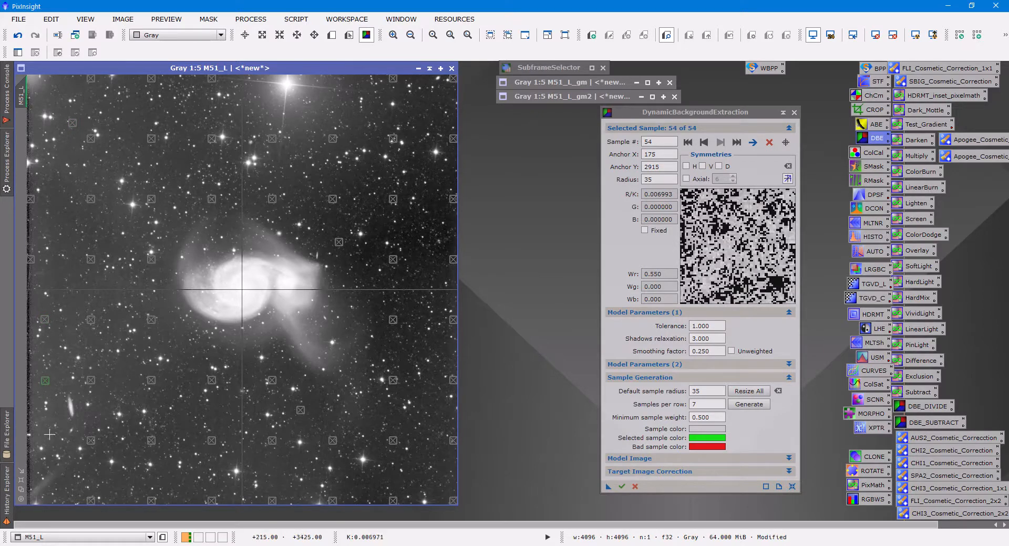
pyautogui.click(38, 438)
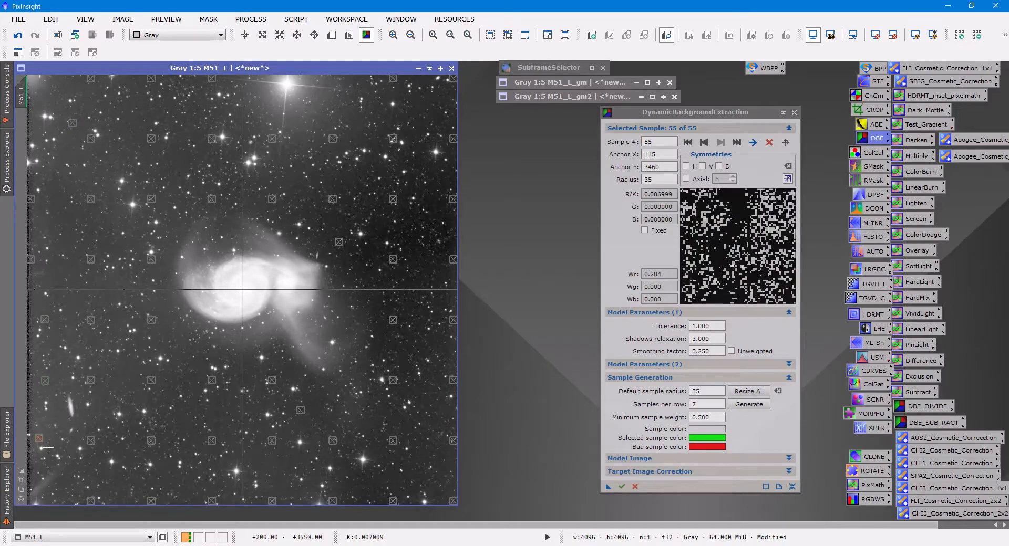
pyautogui.moveTo(39, 438); pyautogui.dragTo(45, 435)
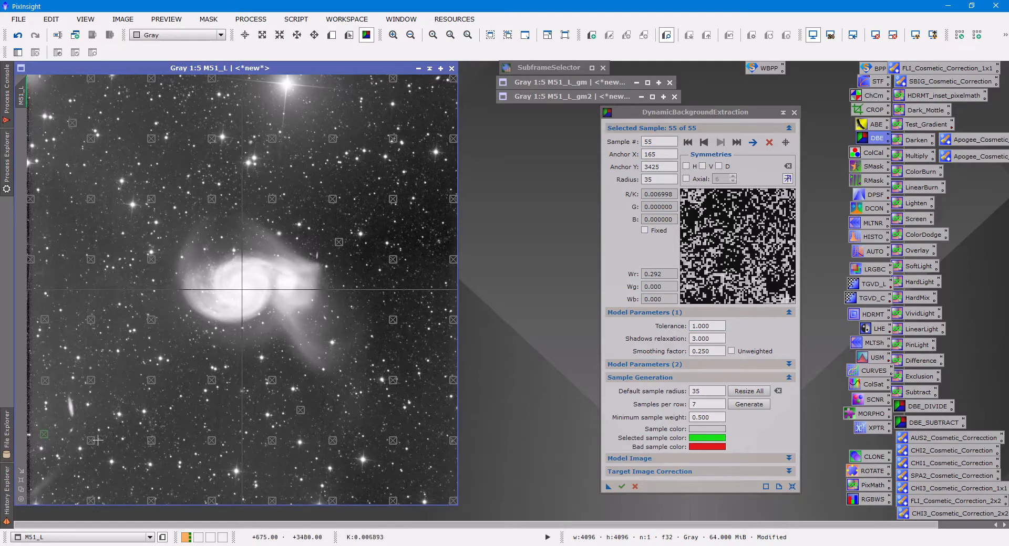
pyautogui.click(62, 483)
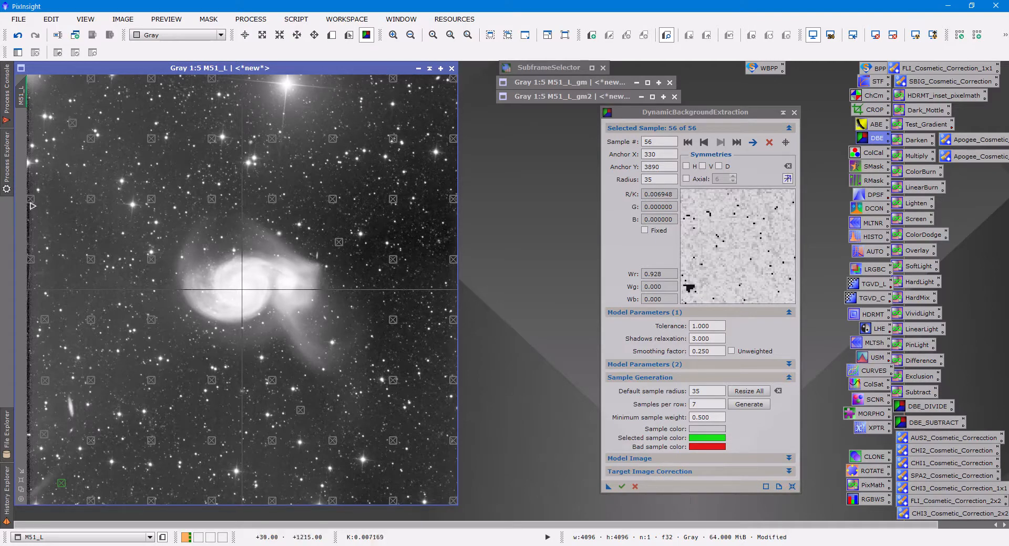
# Move the two samples on the image's left border slightly inward and add another sample near the upper-left border.
pyautogui.moveTo(31, 200); pyautogui.dragTo(39, 201)
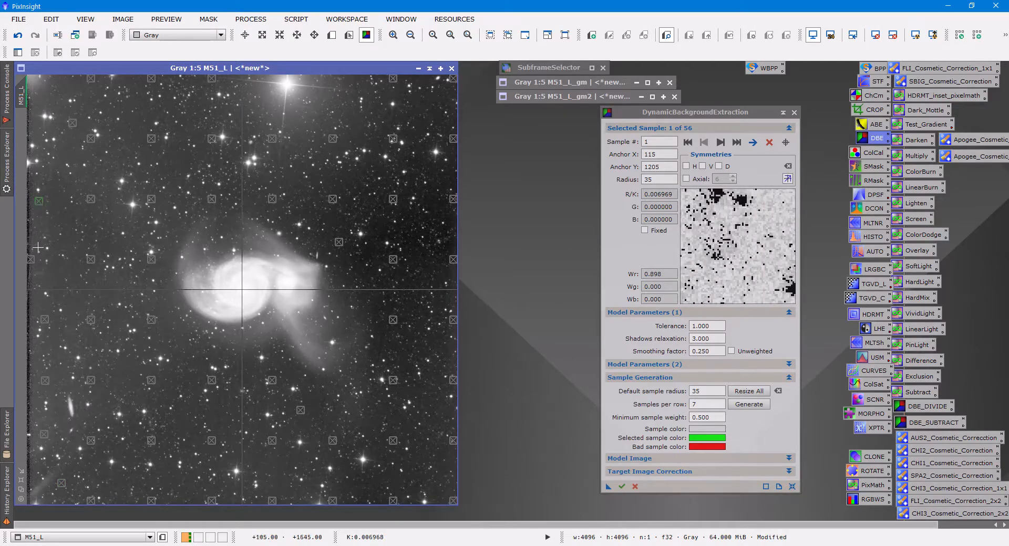
pyautogui.moveTo(31, 262); pyautogui.dragTo(43, 270)
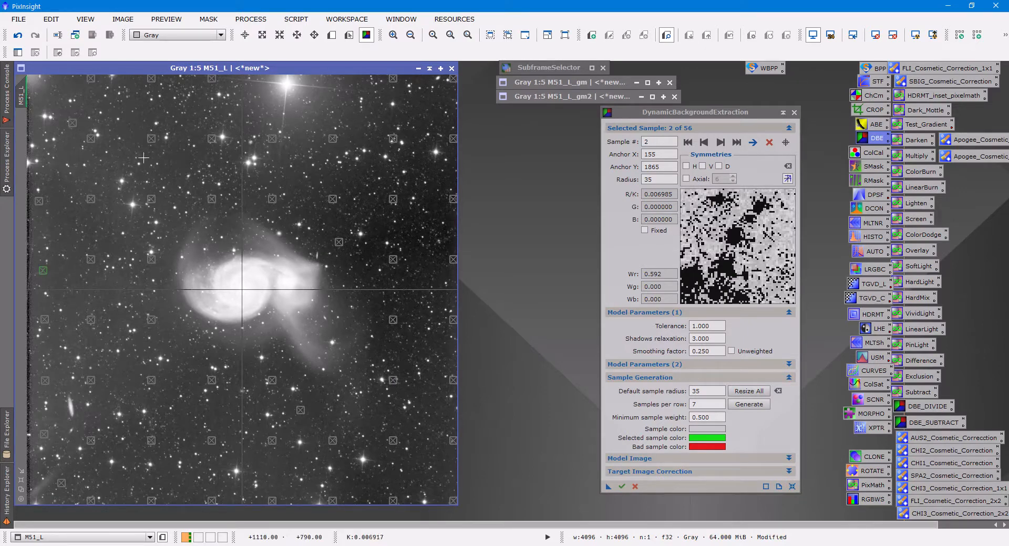
pyautogui.click(37, 128)
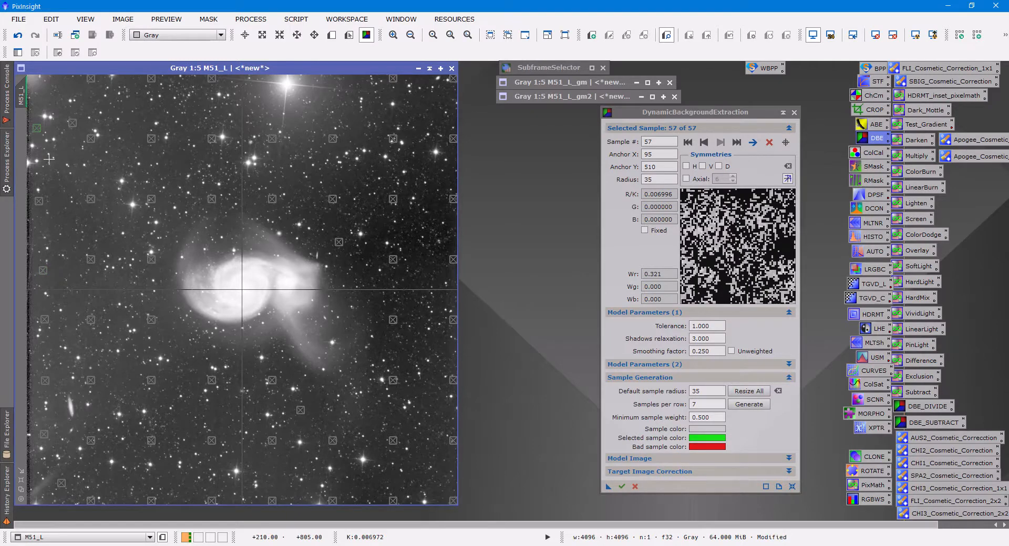
# Apply the background extraction to M51_L, discard the background model image, and auto-stretch the corrected image.
pyautogui.click(622, 487)
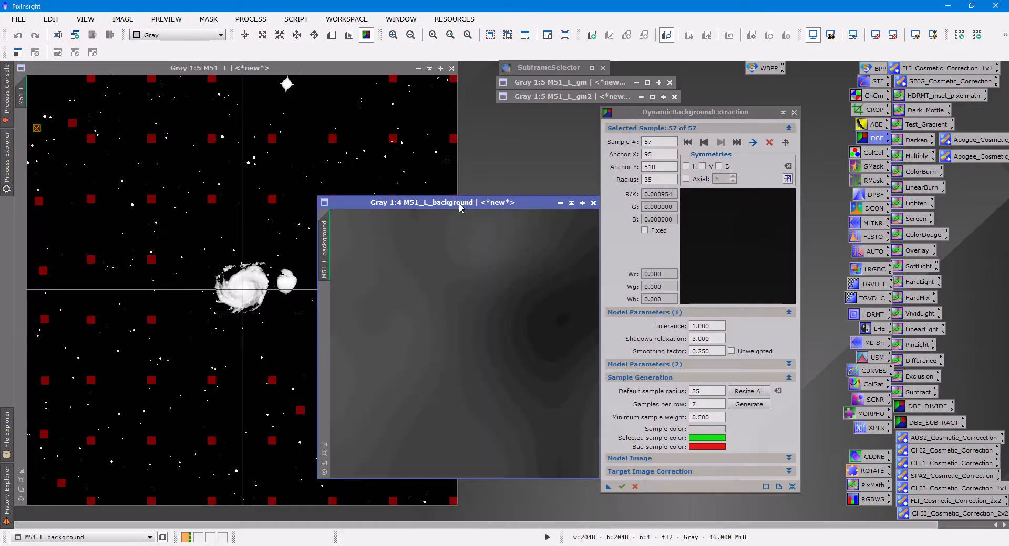
pyautogui.moveTo(461, 202); pyautogui.dragTo(376, 190)
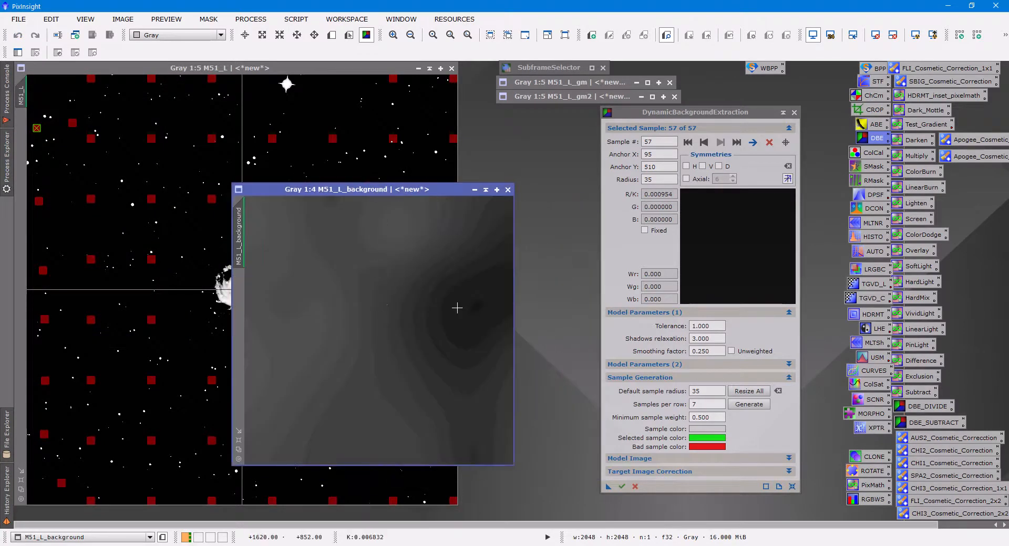
pyautogui.click(507, 191)
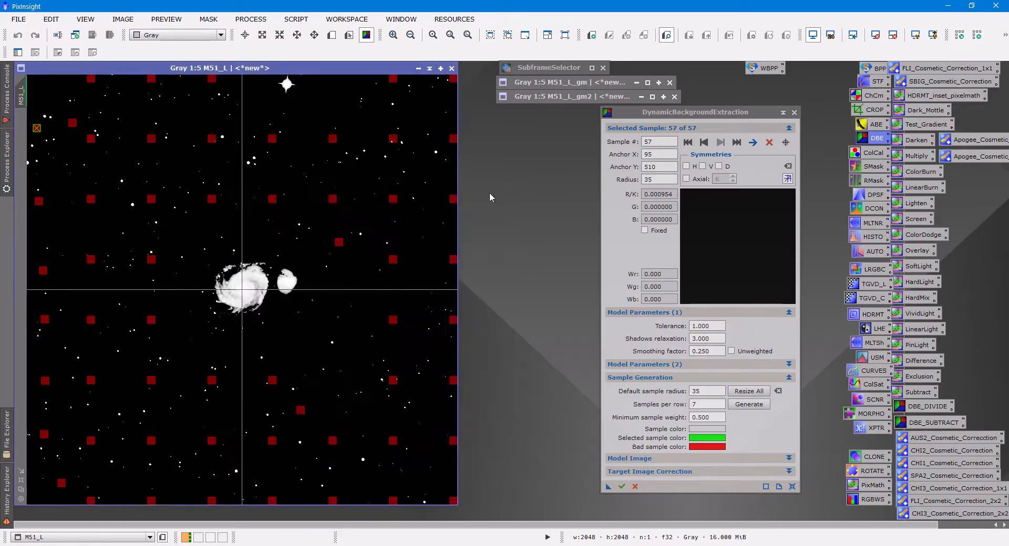
pyautogui.hotkey('ctrl', 'a')
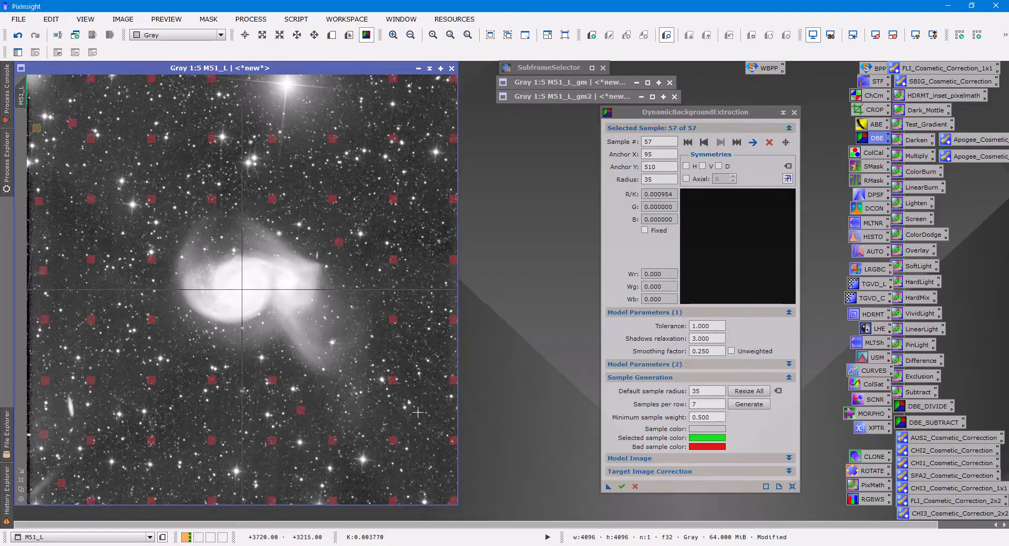
pyautogui.click(634, 486)
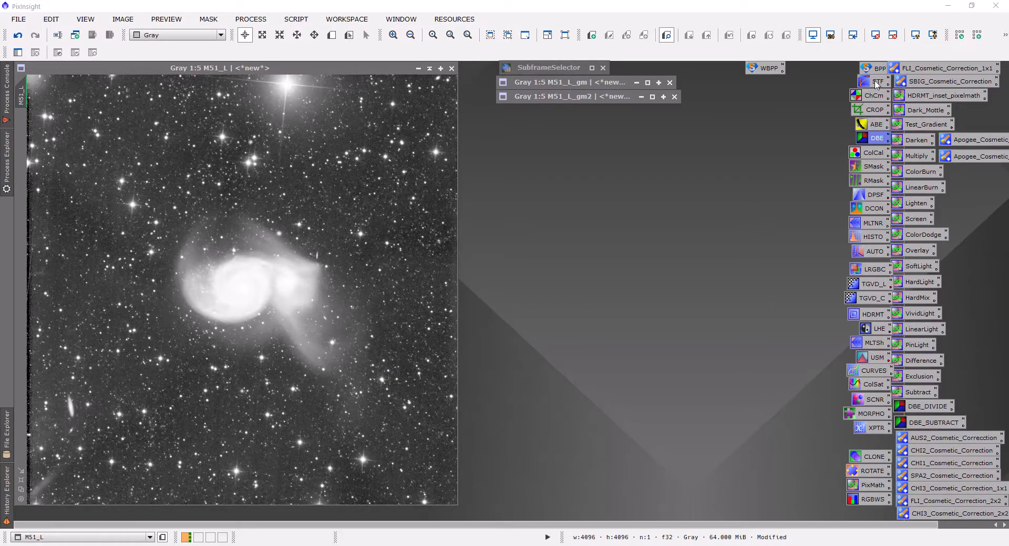
# Launch the ScreenTransferFunction process and place its instance on the workspace as a process icon.
pyautogui.click(255, 21)
pyautogui.moveTo(317, 11)
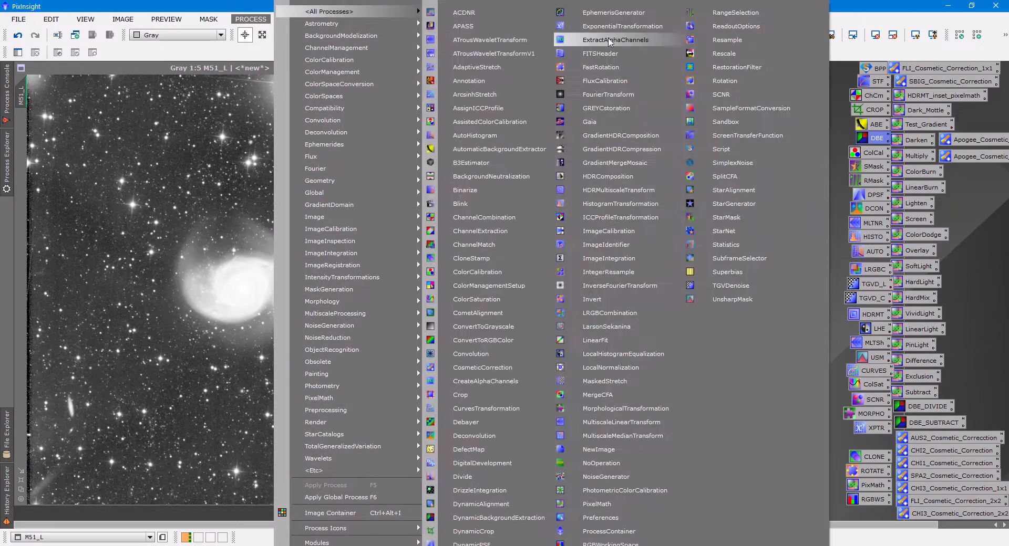
pyautogui.click(736, 135)
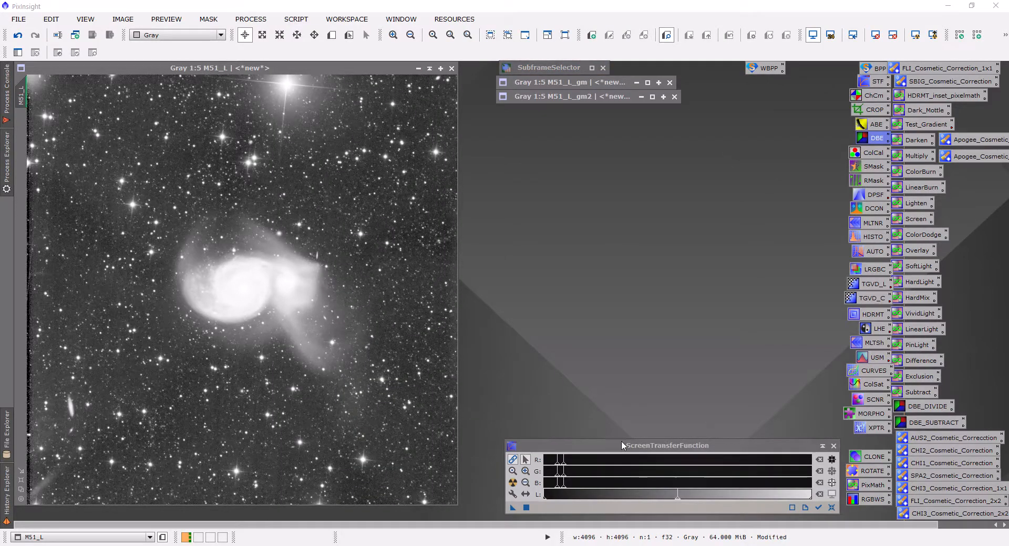
pyautogui.click(512, 508)
pyautogui.moveTo(512, 509); pyautogui.dragTo(537, 379)
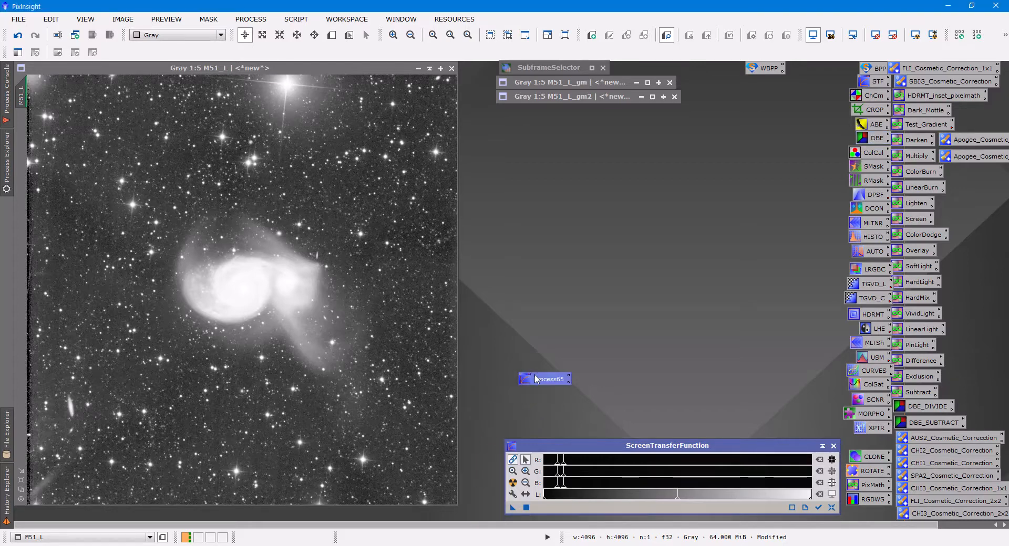
# Try to rename the new ScreenTransferFunction process icon as STF.
pyautogui.click(569, 376)
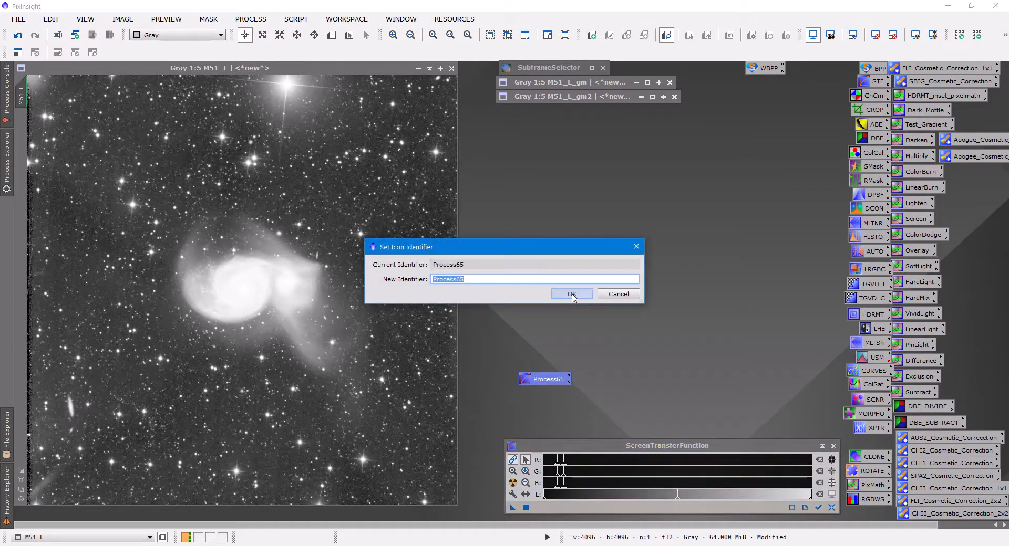
pyautogui.write('STF')
pyautogui.click(621, 293)
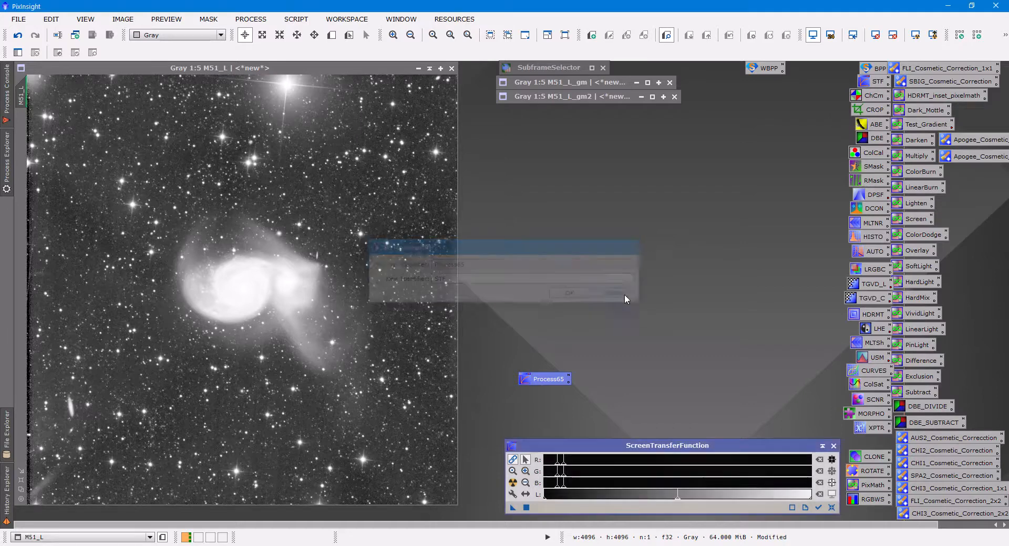
# Delete the new ScreenTransferFunction process icon from the workspace.
pyautogui.rightClick(550, 376)
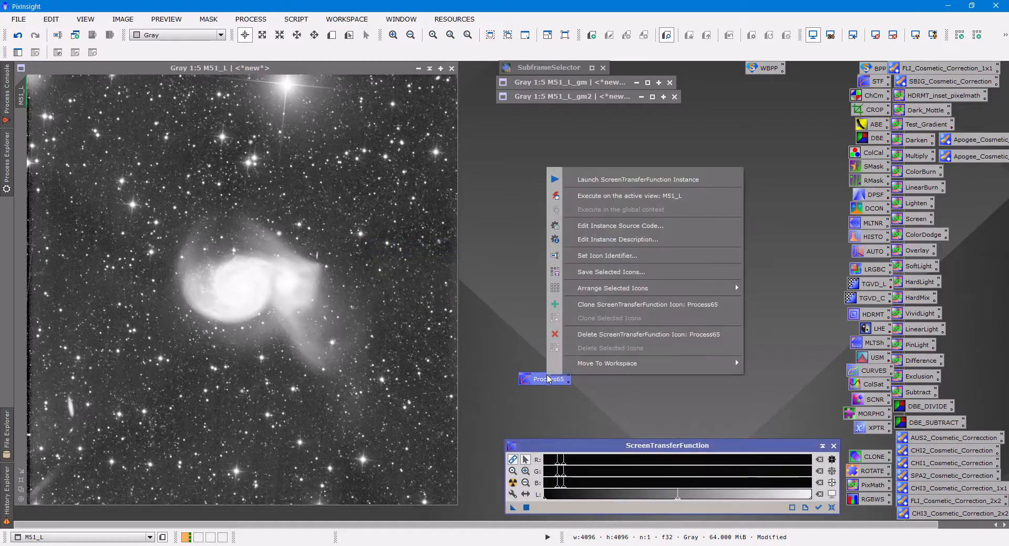
pyautogui.click(584, 335)
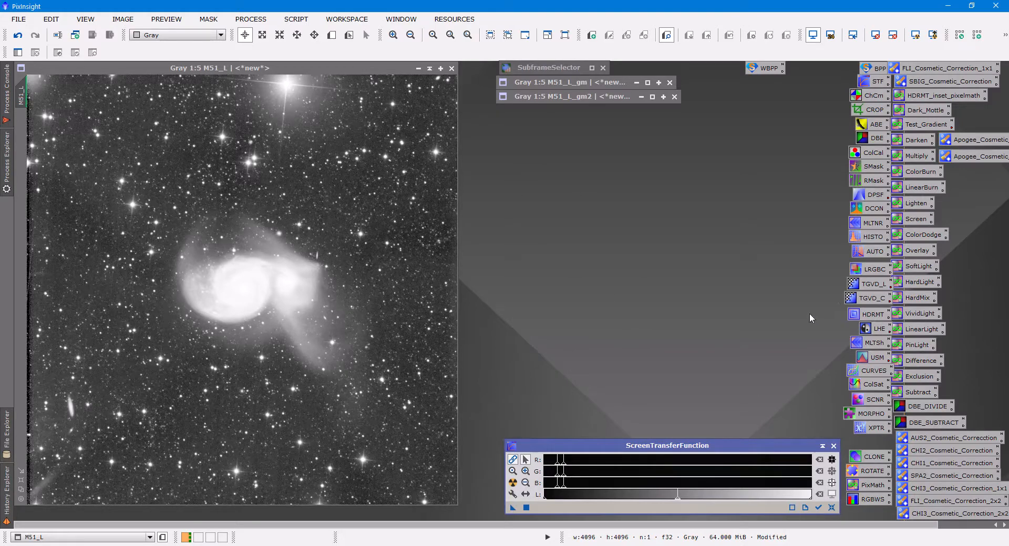
# Select the columns of process icons on the workspace and try to save them to a process icon file.
pyautogui.click(820, 72)
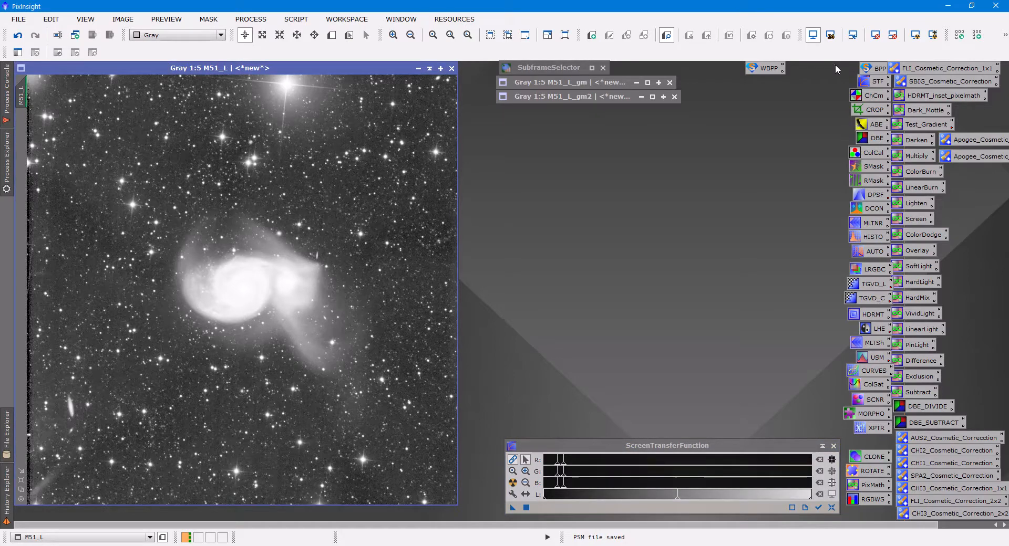
pyautogui.moveTo(834, 64); pyautogui.dragTo(970, 517)
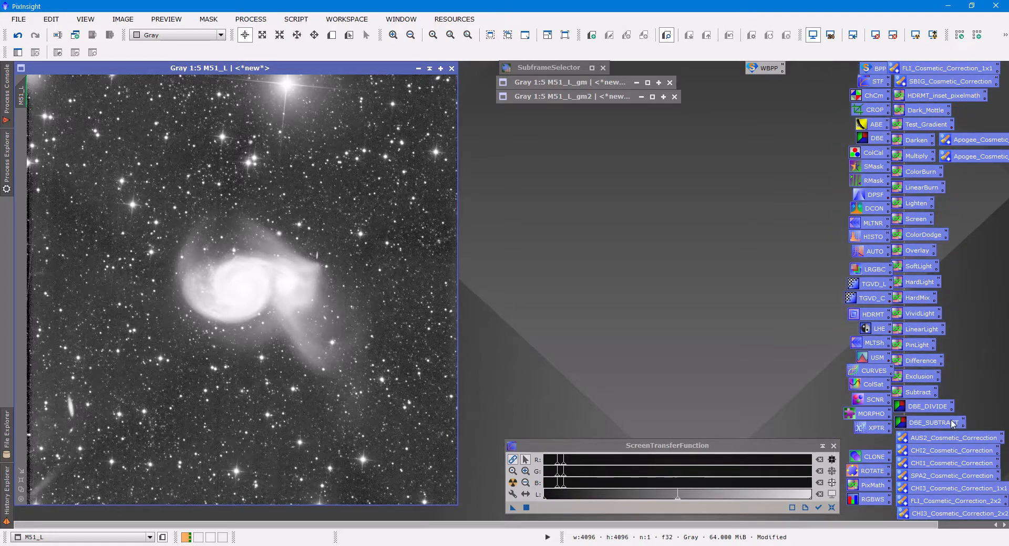
pyautogui.rightClick(862, 270)
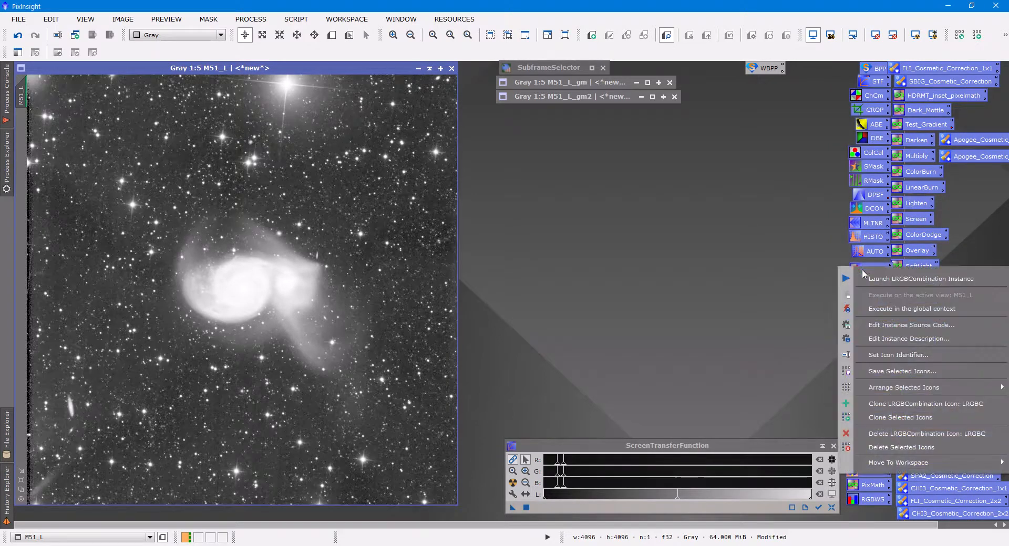
pyautogui.click(887, 372)
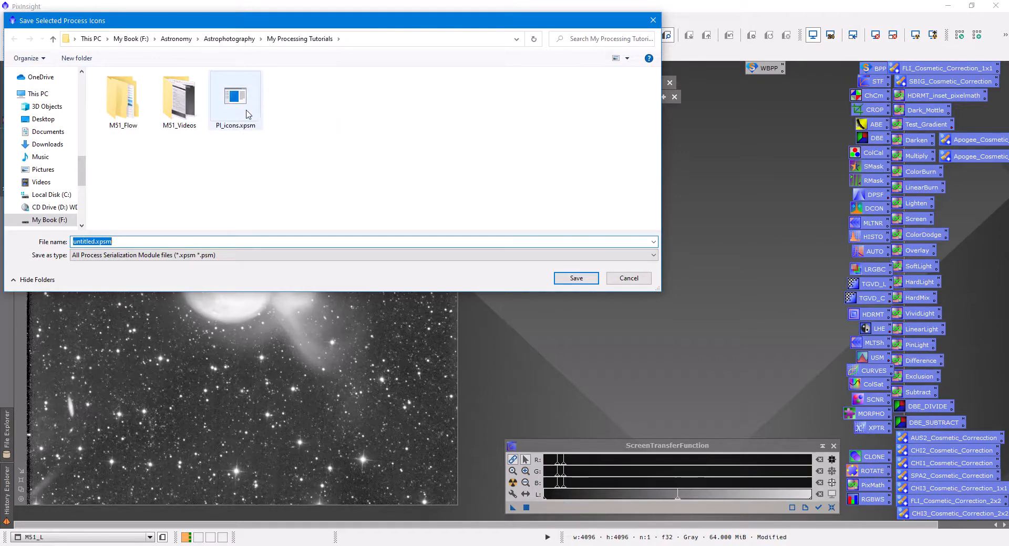
pyautogui.click(624, 280)
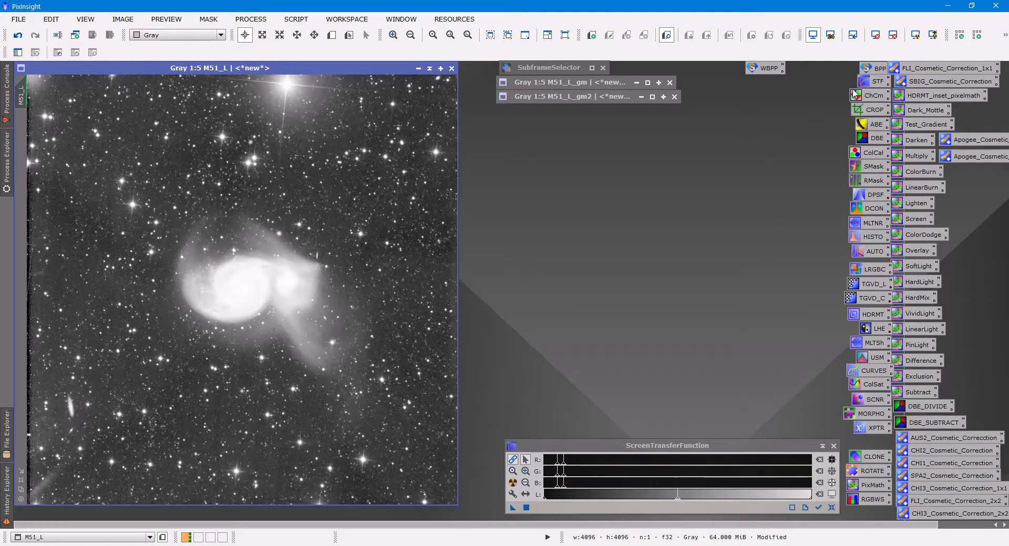
pyautogui.click(960, 36)
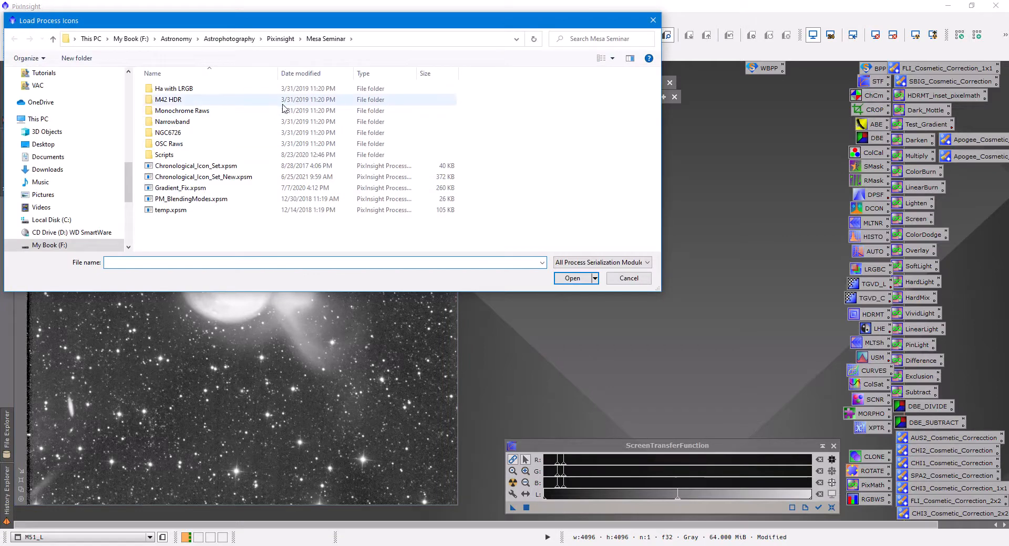
pyautogui.click(225, 40)
pyautogui.doubleClick(184, 89)
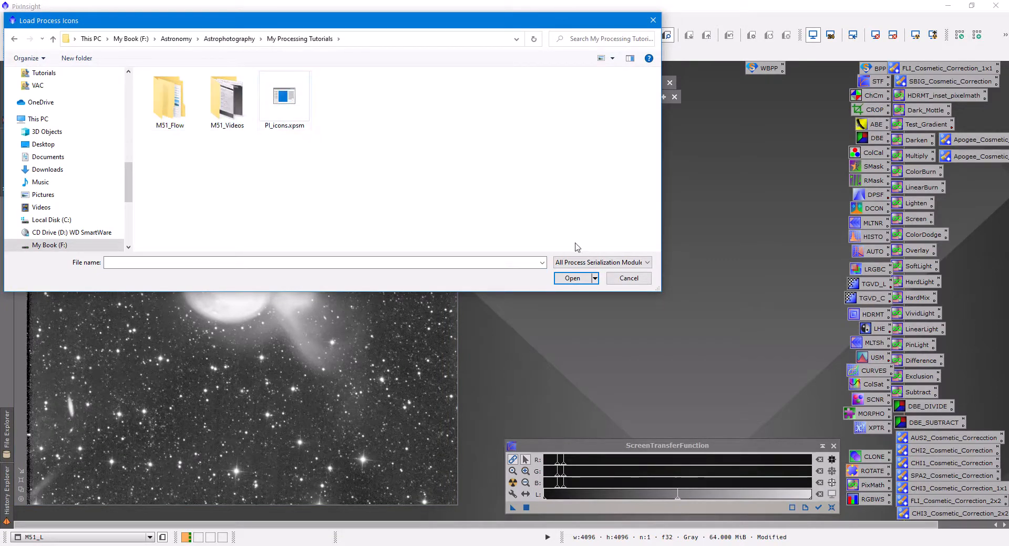
pyautogui.click(643, 282)
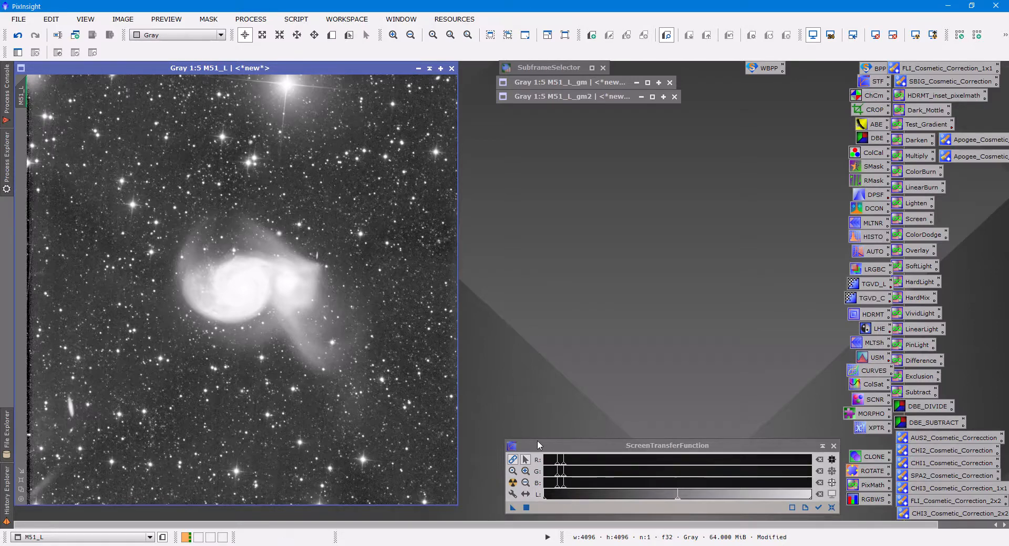
# Make ScreenTransferFunction track the active M51_L view and raise its midtones balance to about 0.0101 to darken the galaxy's display stretch.
pyautogui.click(818, 508)
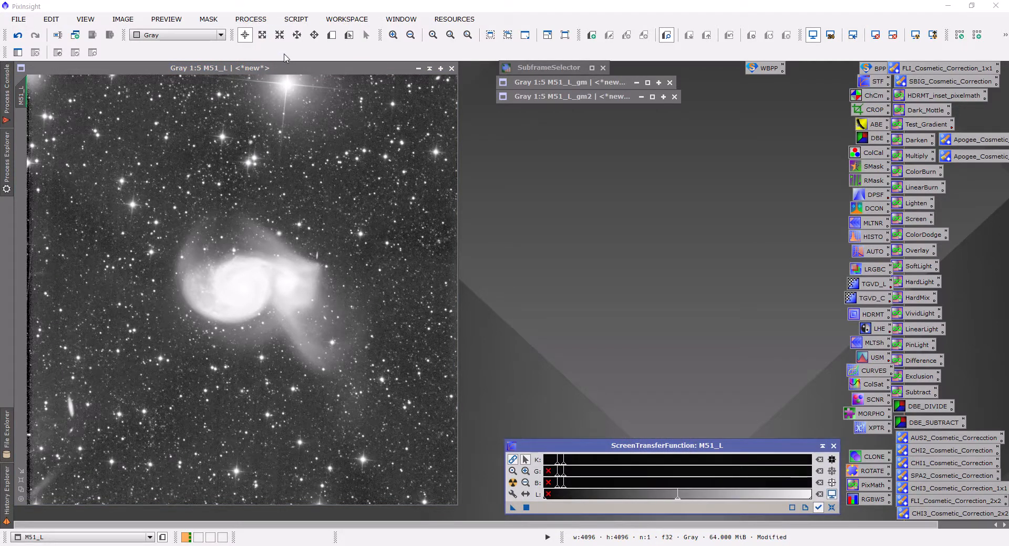
pyautogui.click(288, 70)
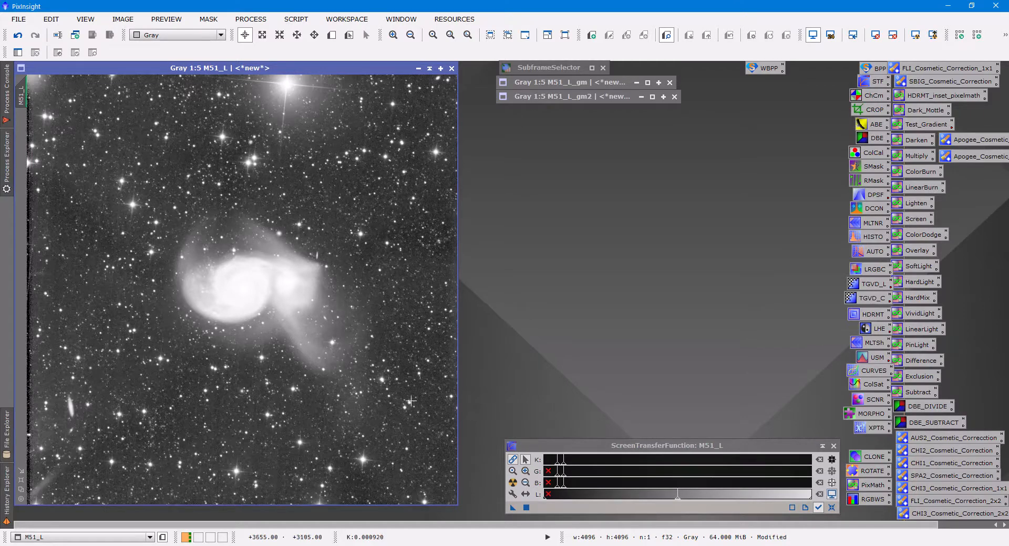
pyautogui.scroll(1, 143, 288)
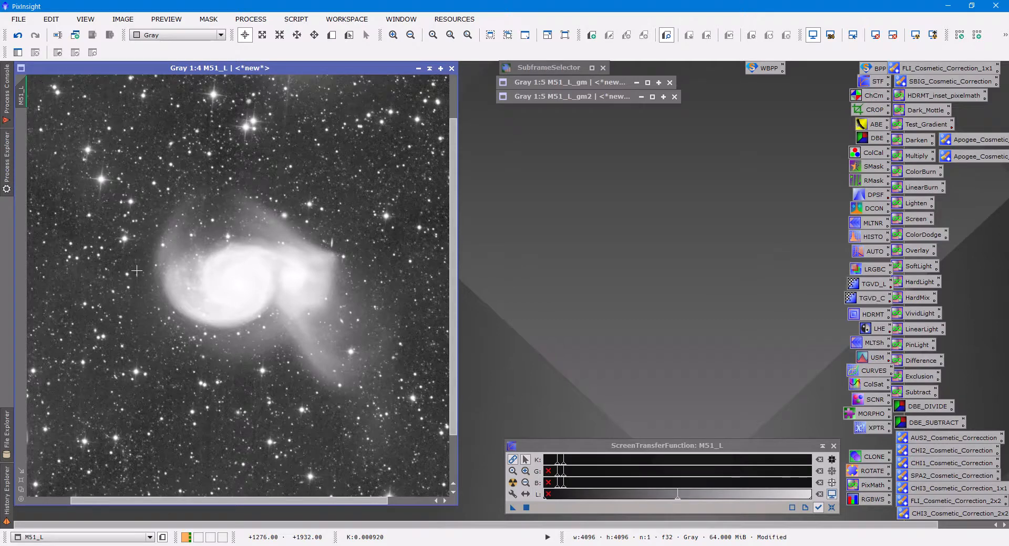
pyautogui.scroll(1, 136, 270)
pyautogui.scroll(1, 146, 285)
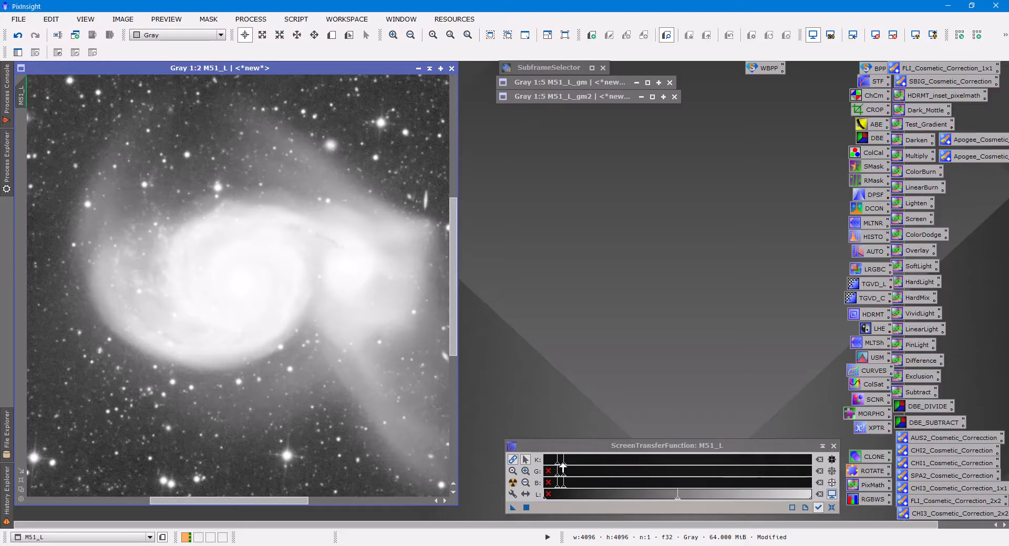
pyautogui.moveTo(562, 465); pyautogui.dragTo(678, 473)
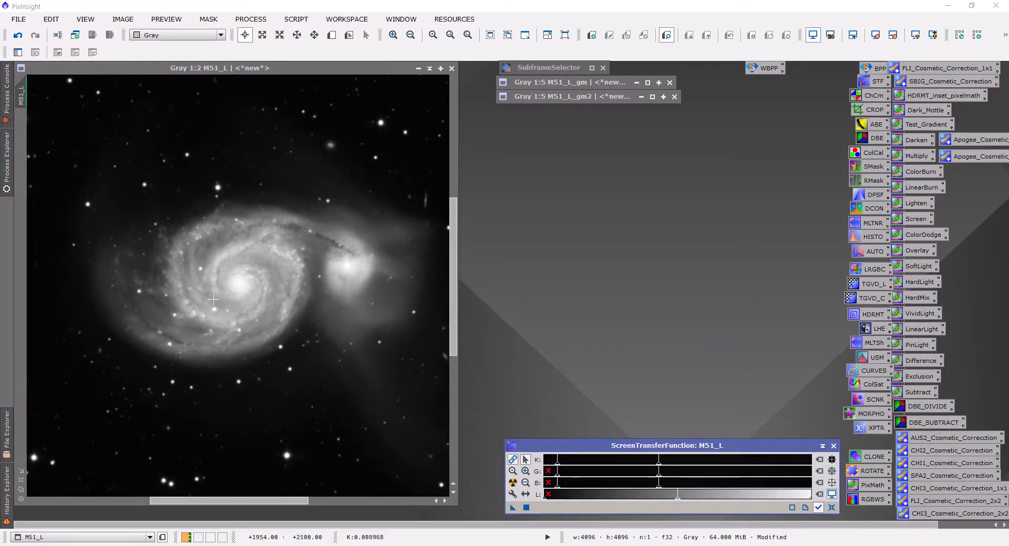
pyautogui.scroll(1, 89, 270)
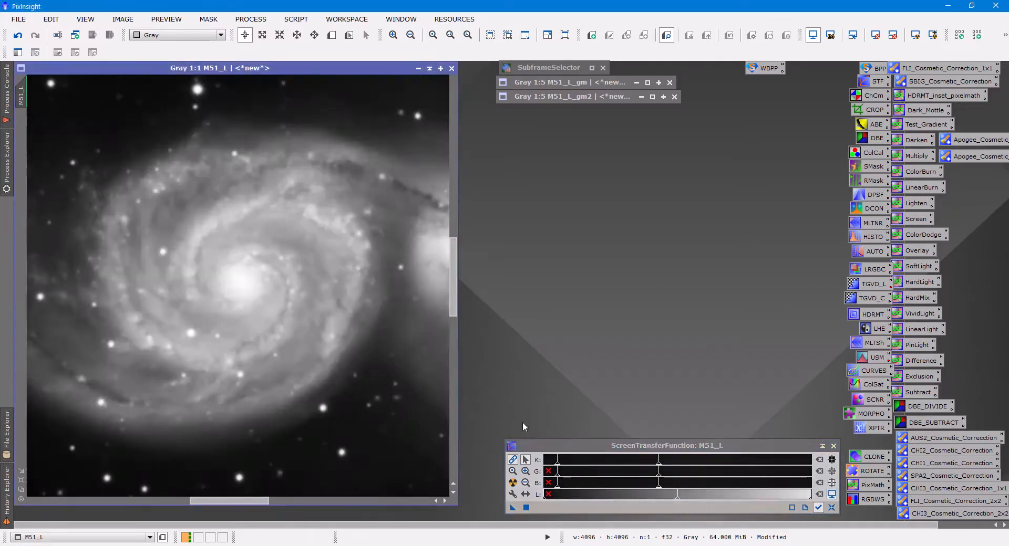
pyautogui.click(659, 467)
pyautogui.moveTo(660, 467); pyautogui.dragTo(730, 470)
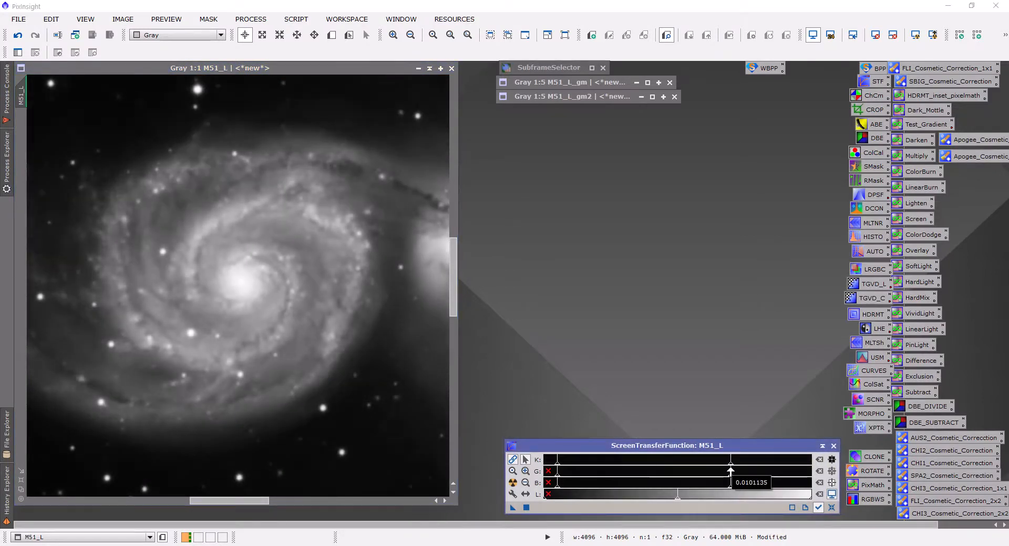
pyautogui.moveTo(227, 502); pyautogui.dragTo(211, 502)
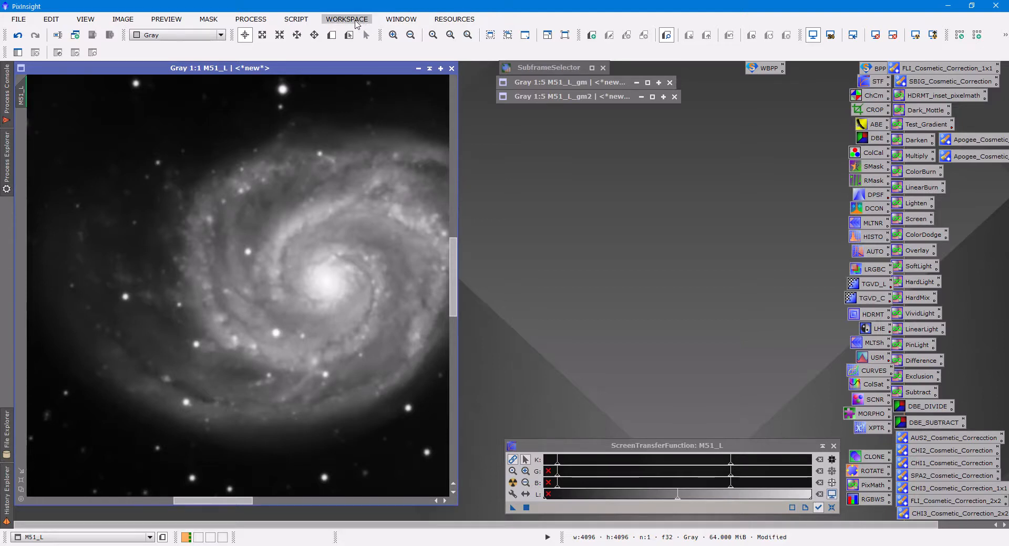
# Run the PSFImage script on M51_L with only the Moffat function selected, evaluate the stars and create the PSF image.
pyautogui.click(293, 20)
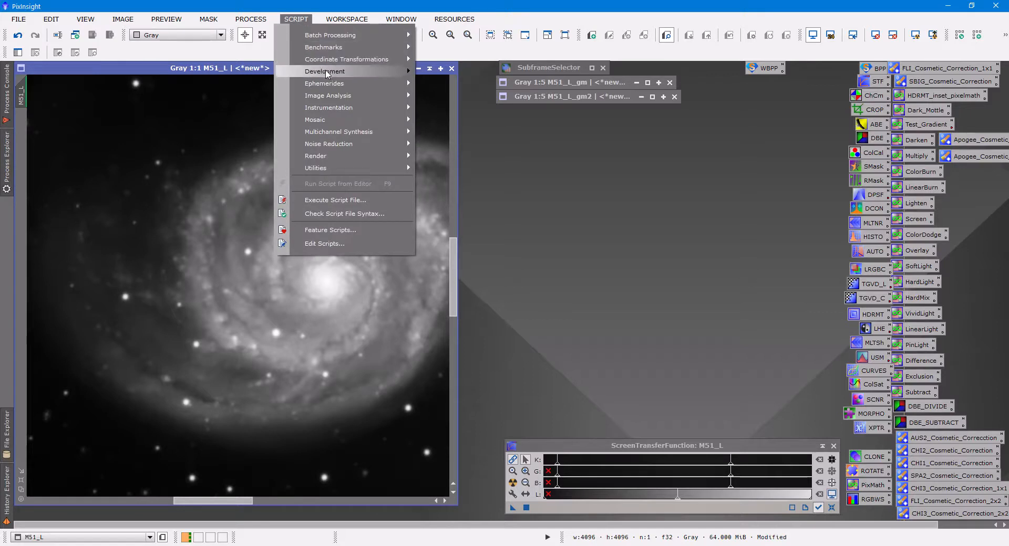
pyautogui.moveTo(344, 158)
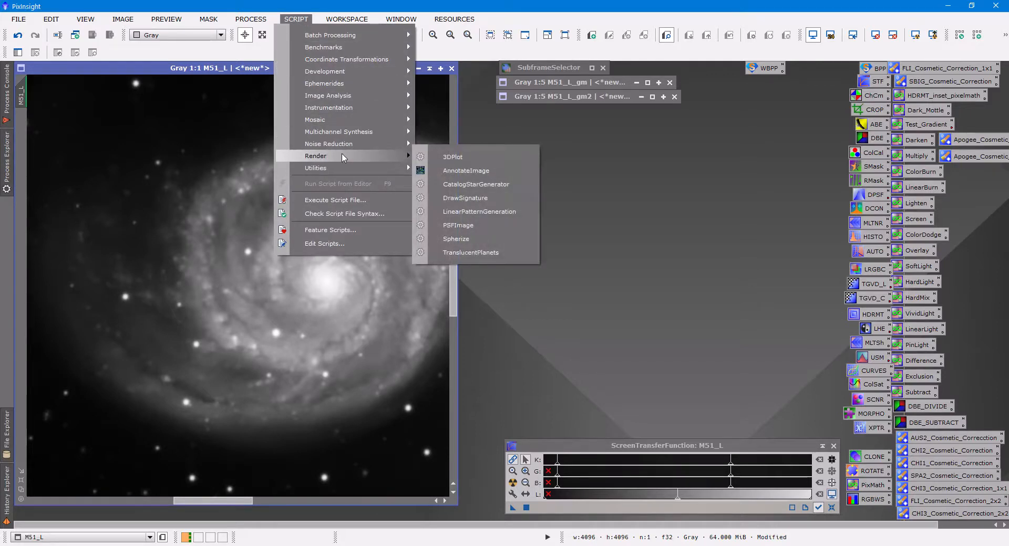
pyautogui.click(468, 226)
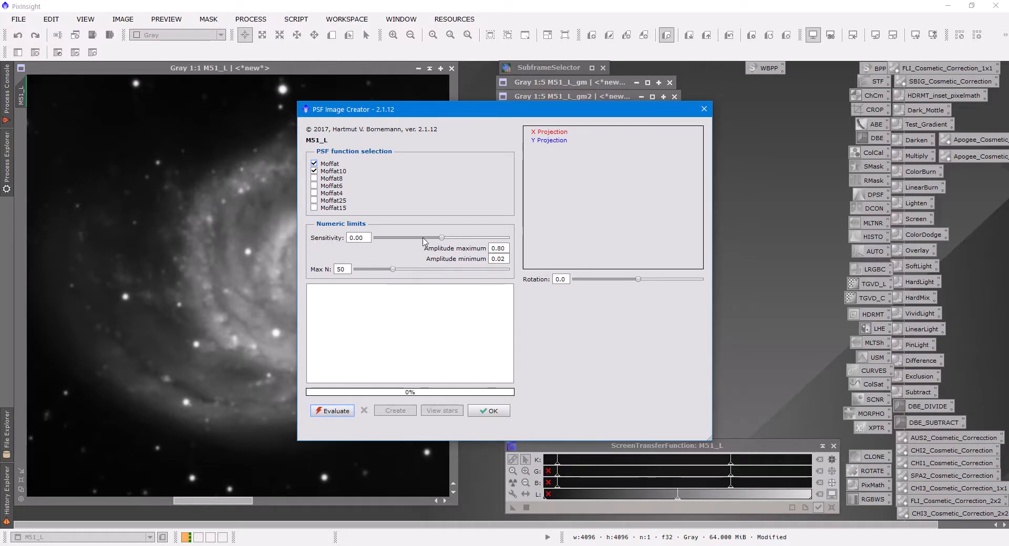
pyautogui.click(314, 172)
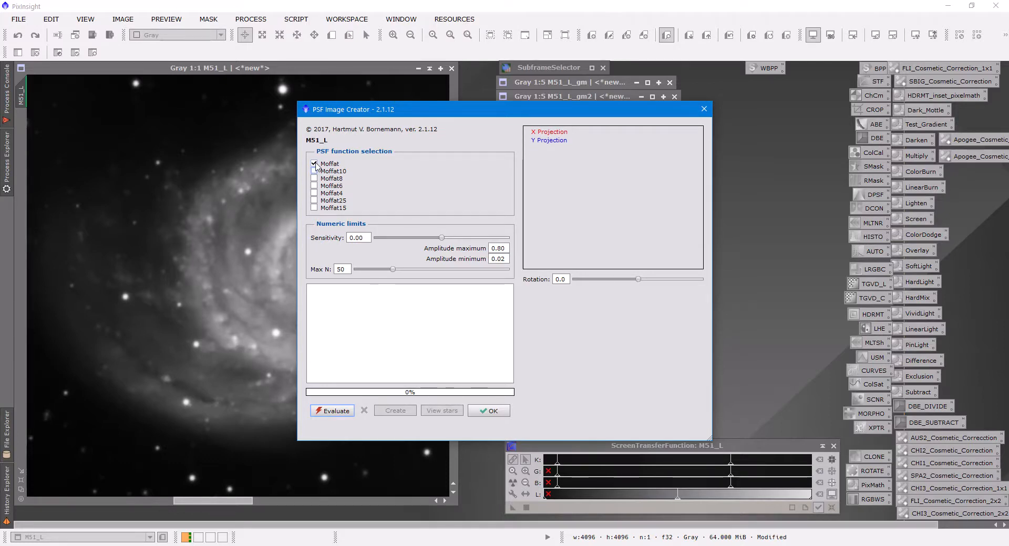
pyautogui.click(332, 412)
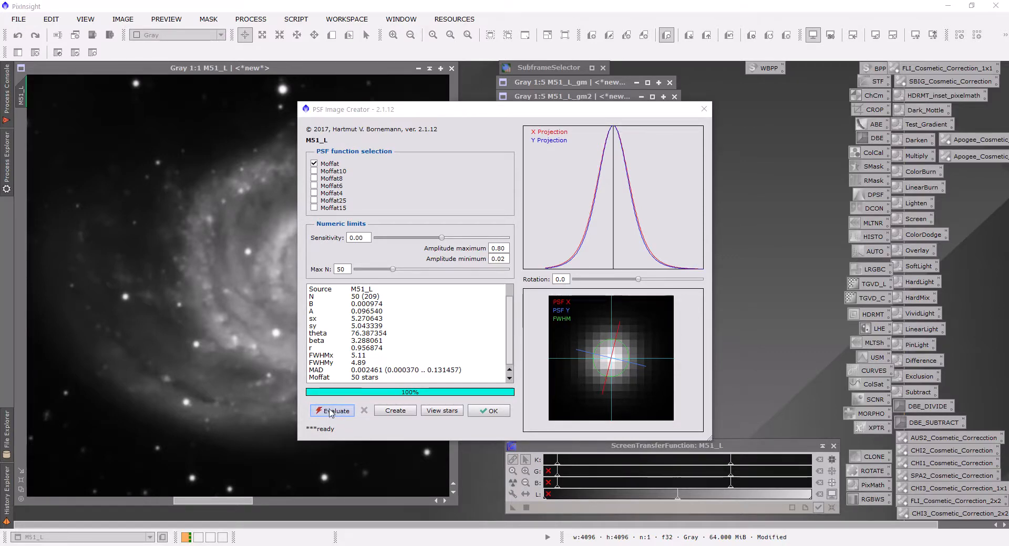
pyautogui.click(395, 412)
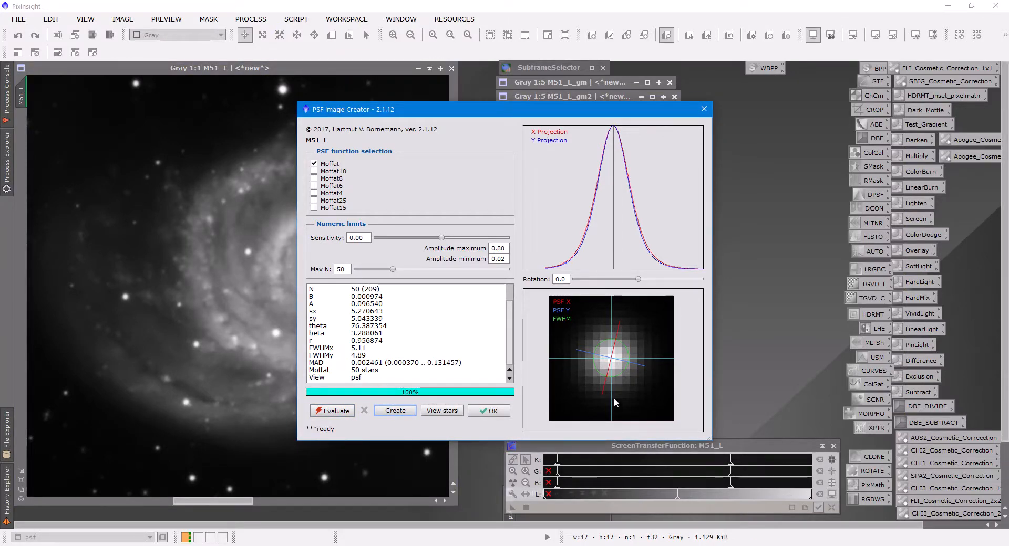
pyautogui.click(493, 411)
# Collapse the new psf image window and park it beneath the other collapsed gradient model windows.
pyautogui.moveTo(660, 446); pyautogui.dragTo(688, 439)
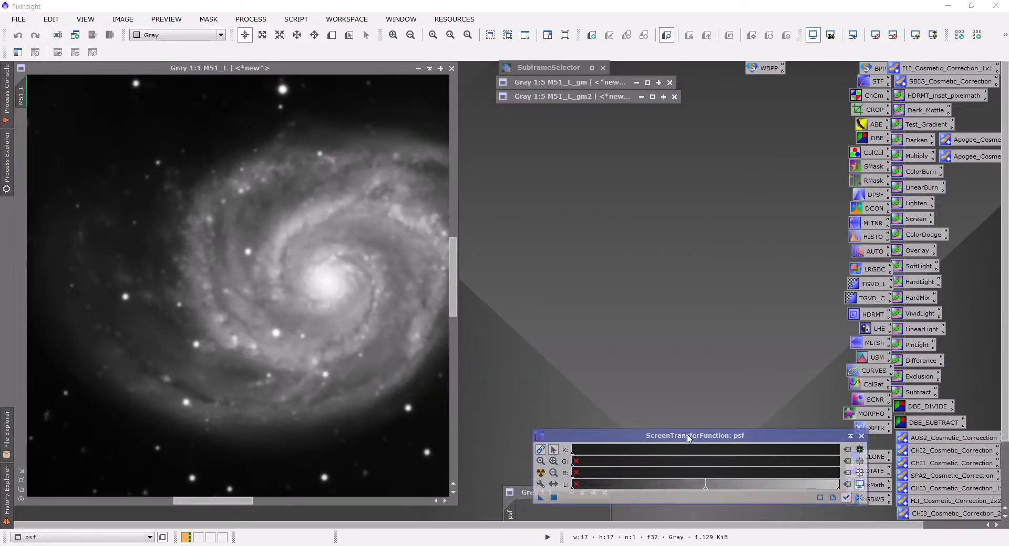
pyautogui.moveTo(524, 493); pyautogui.dragTo(547, 188)
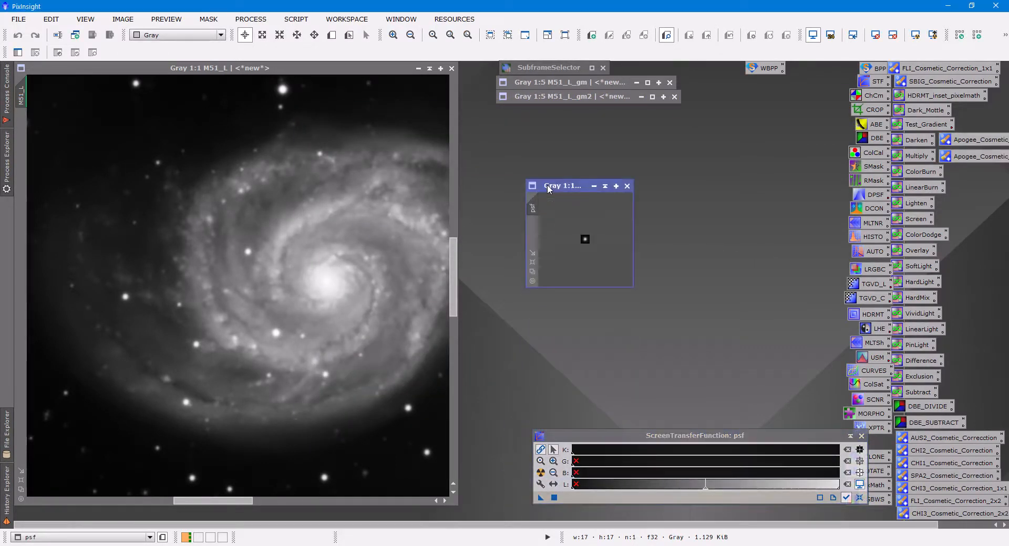
pyautogui.click(604, 187)
pyautogui.moveTo(577, 232)
pyautogui.mouseDown()
pyautogui.moveTo(609, 154)
pyautogui.moveTo(569, 112)
pyautogui.mouseUp()
pyautogui.moveTo(706, 435); pyautogui.dragTo(684, 448)
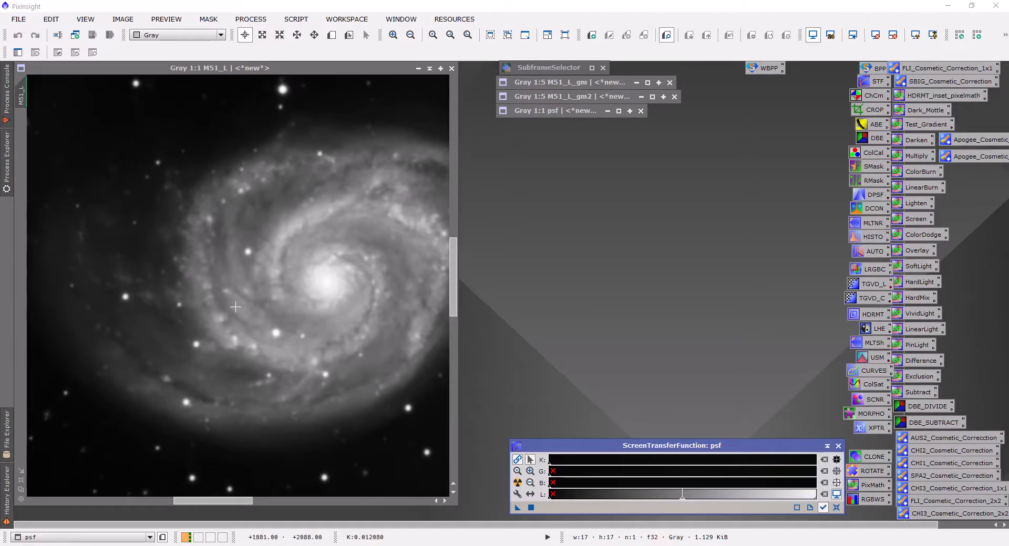
# Launch the StarMask process and apply it to M51_L with noise threshold 0.10000, scale 5 and smoothness 16.
pyautogui.scroll(-2, 235, 306)
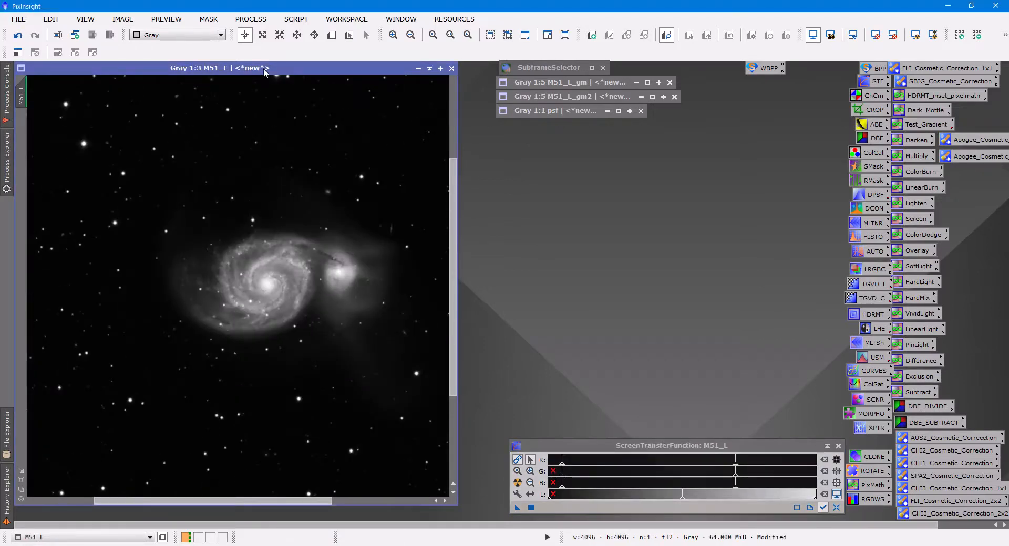
pyautogui.click(245, 20)
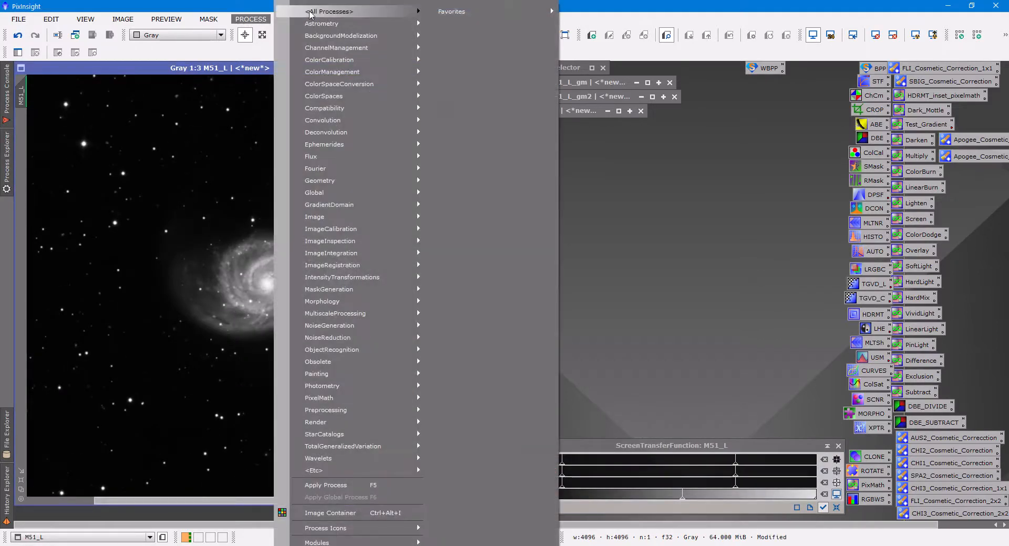
pyautogui.moveTo(311, 13)
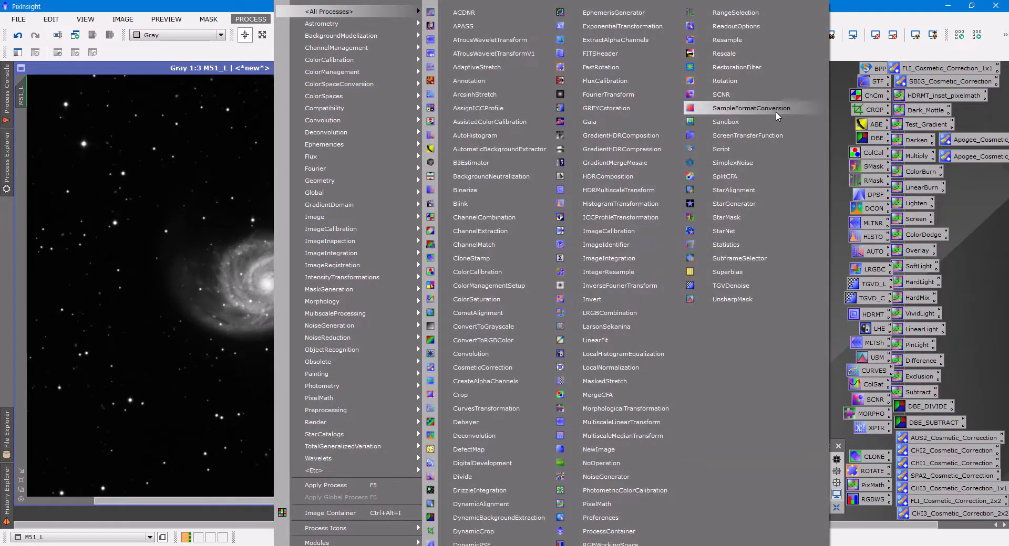
pyautogui.click(735, 216)
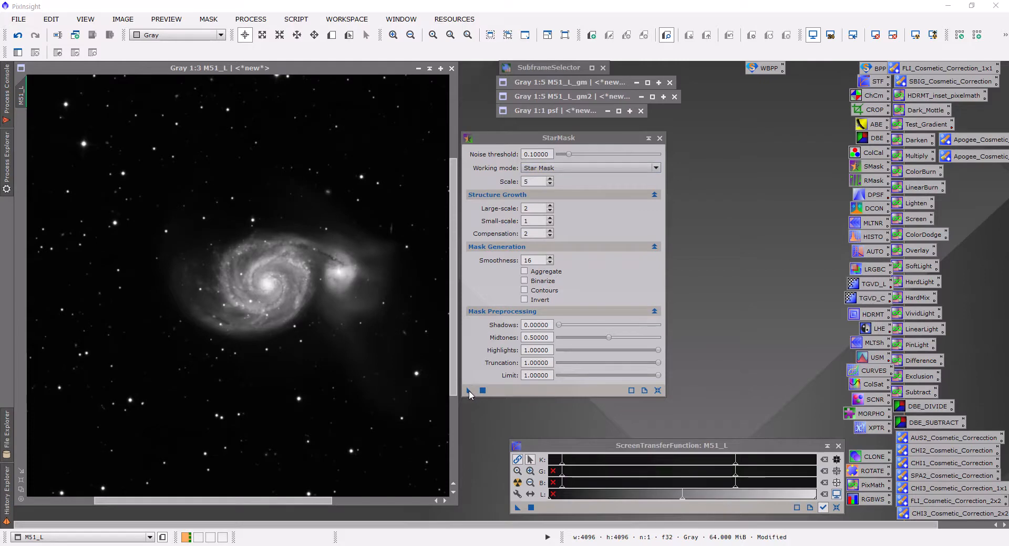
pyautogui.moveTo(469, 390); pyautogui.dragTo(410, 394)
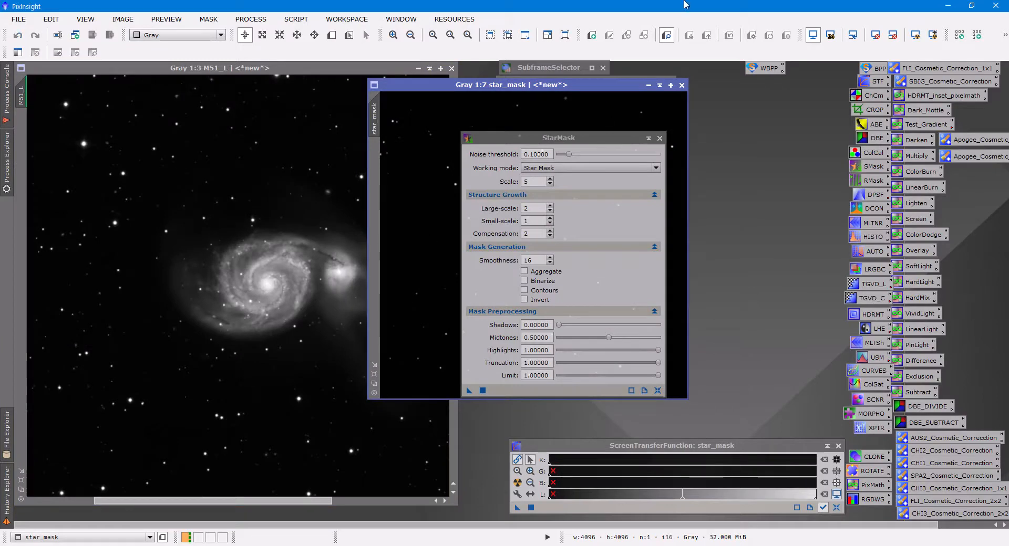
# Match the star_mask view to M51_L's 1:1 zoom and position, and stack its window over the M51_L window.
pyautogui.moveTo(464, 88); pyautogui.dragTo(233, 115)
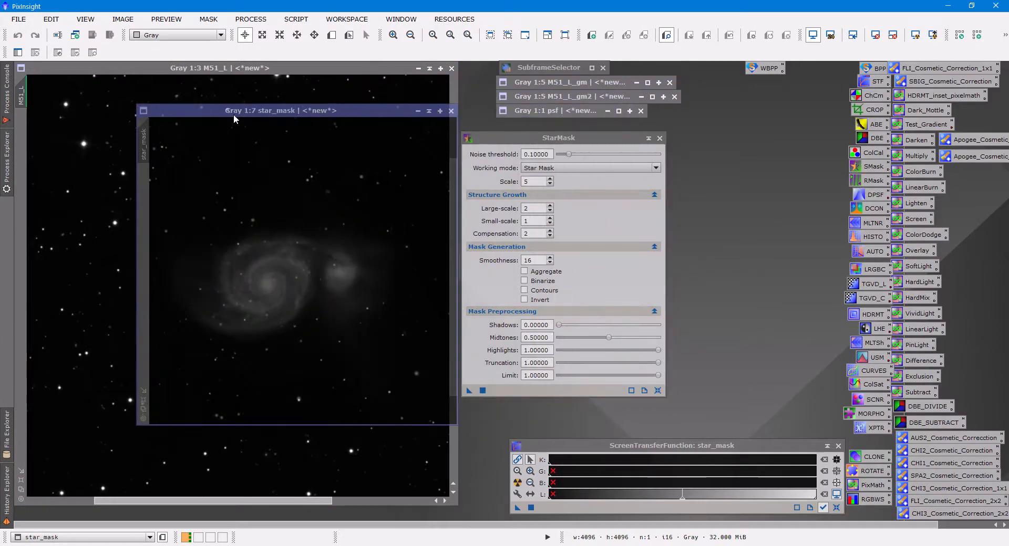
pyautogui.click(143, 400)
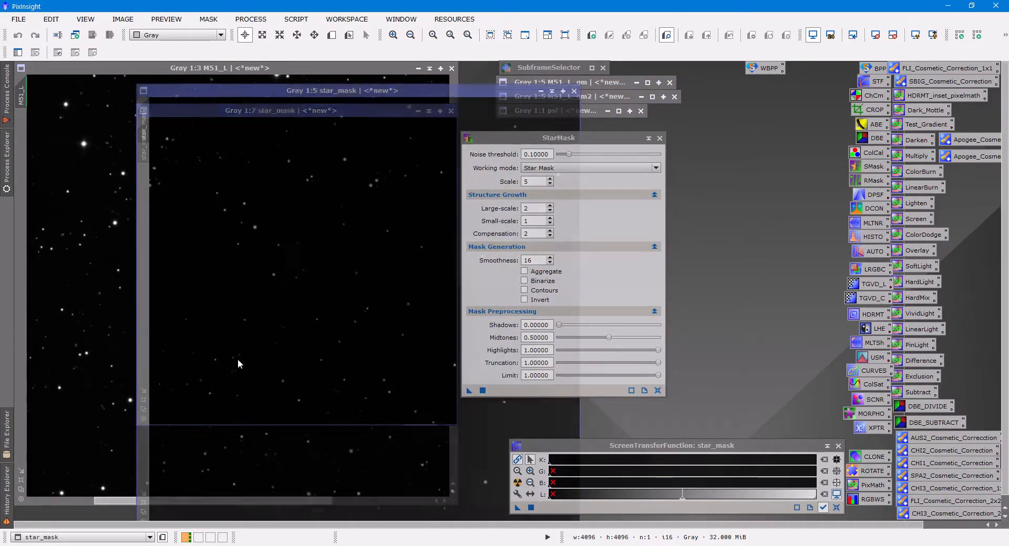
pyautogui.moveTo(350, 94); pyautogui.dragTo(628, 79)
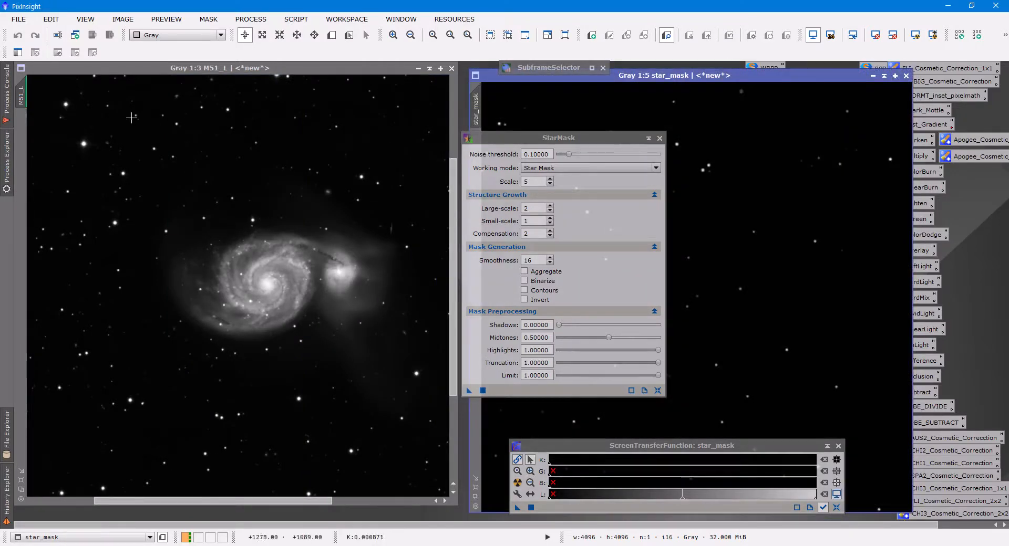
pyautogui.scroll(2, 120, 199)
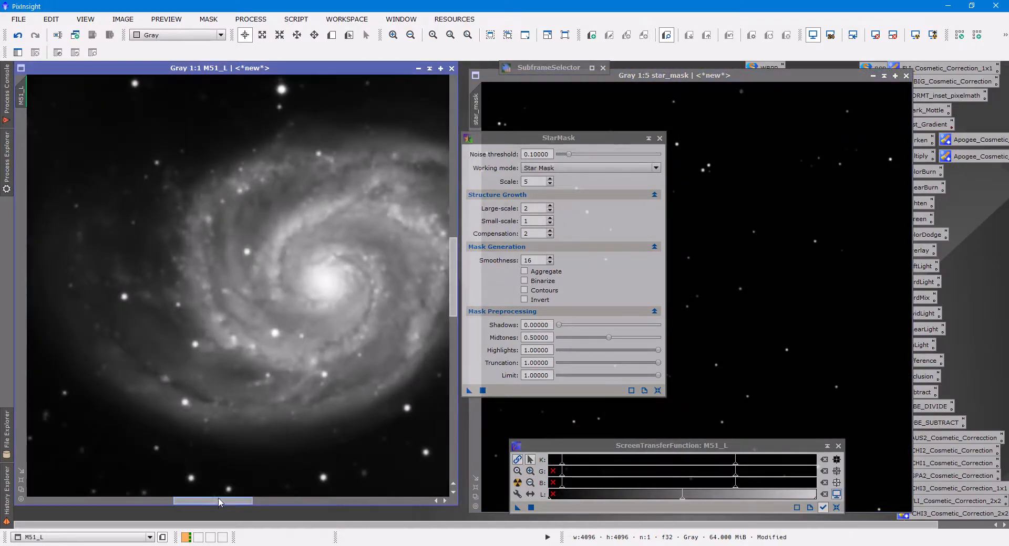
pyautogui.moveTo(219, 502); pyautogui.dragTo(199, 503)
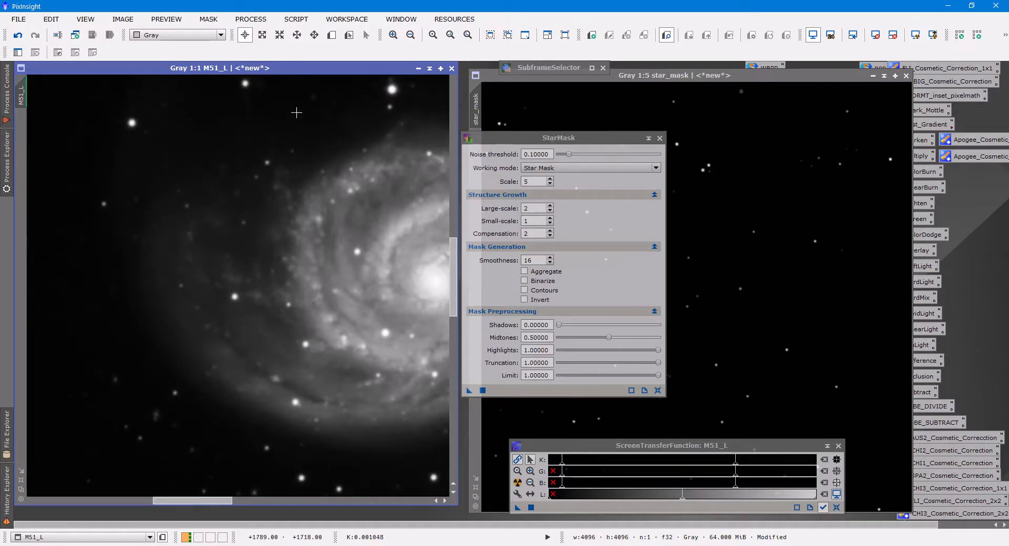
pyautogui.moveTo(21, 98); pyautogui.dragTo(474, 105)
pyautogui.moveTo(632, 77); pyautogui.dragTo(214, 71)
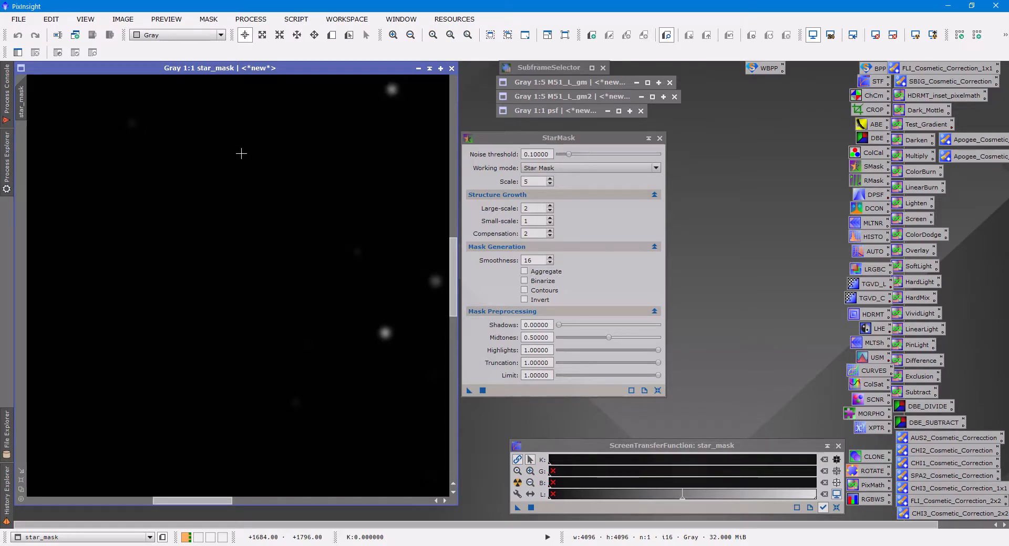
# Compare star_mask with M51_L by switching repeatedly between the stacked images to examine which stars the mask covers.
pyautogui.hotkey('ctrl', 'pagedown')
pyautogui.hotkey('ctrl', 'pagedown')
pyautogui.hotkey('ctrl', 'pagedown')
pyautogui.hotkey('ctrl', 'pagedown')
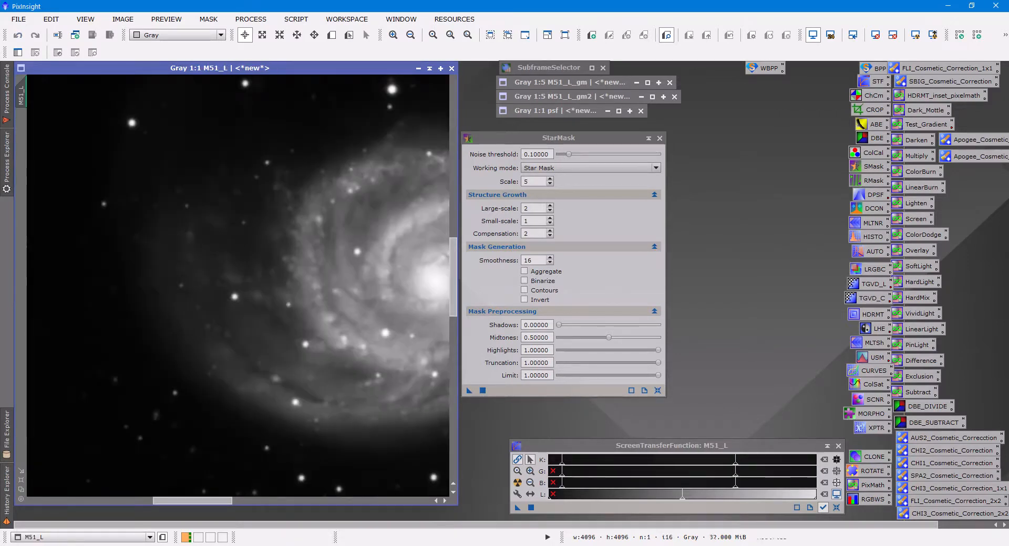
pyautogui.hotkey('ctrl', 'pagedown')
pyautogui.hotkey('ctrl', 'pagedown')
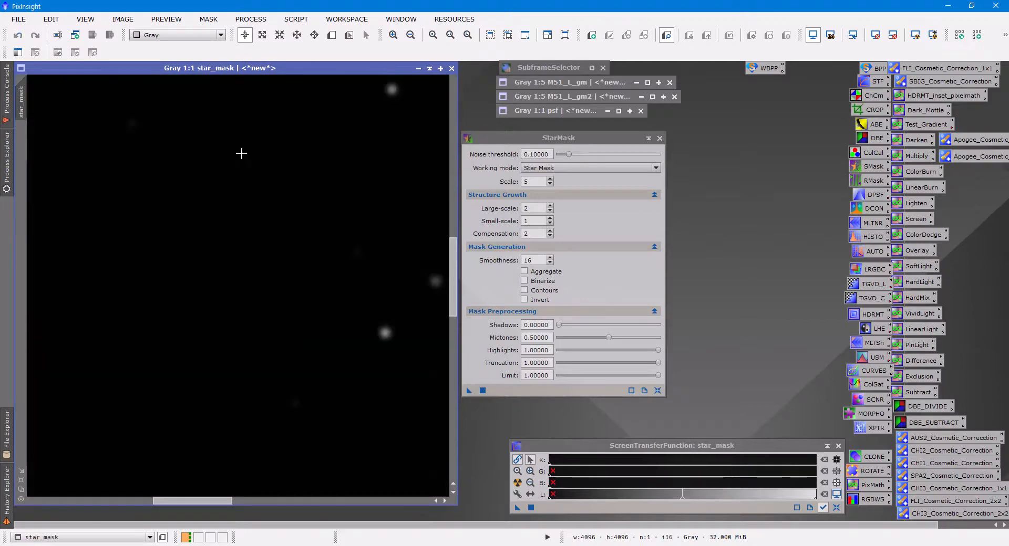
pyautogui.hotkey('ctrl', 'pagedown')
pyautogui.hotkey('ctrl', 'pagedown')
pyautogui.hotkey('ctrl', 'pagedown')
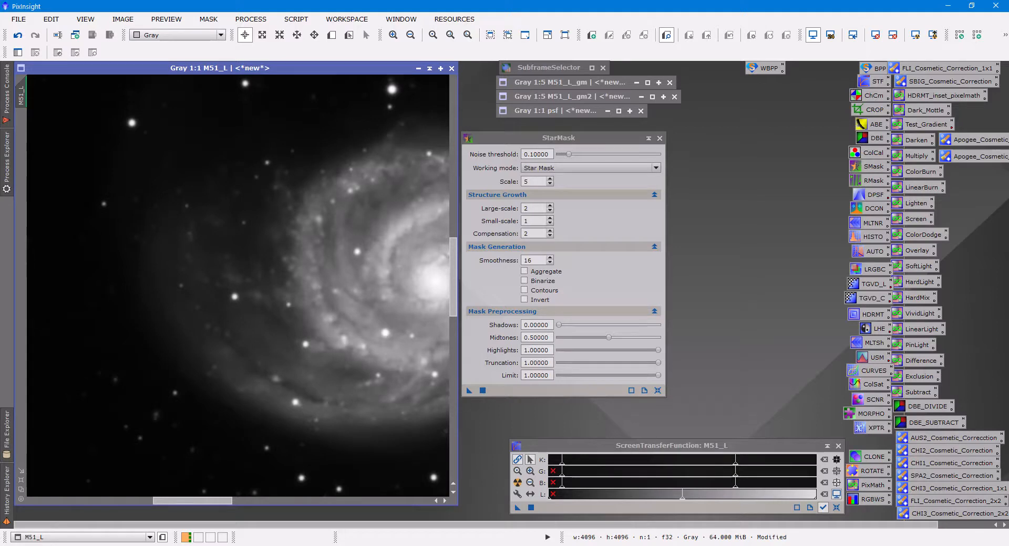
pyautogui.hotkey('ctrl', 'pagedown')
pyautogui.hotkey('ctrl', 'pagedown')
pyautogui.hotkey('ctrl', 'pagedown')
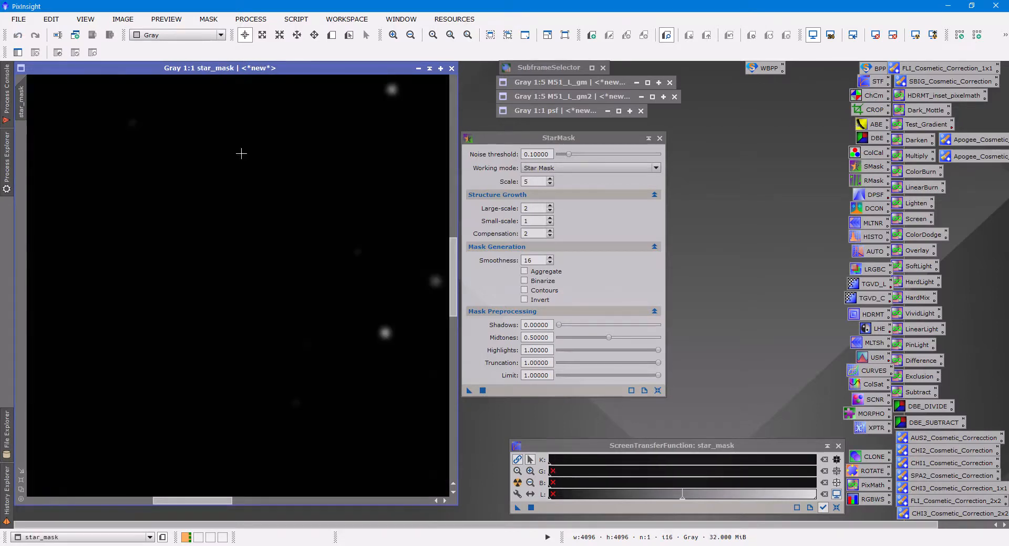
pyautogui.hotkey('ctrl', 'pagedown')
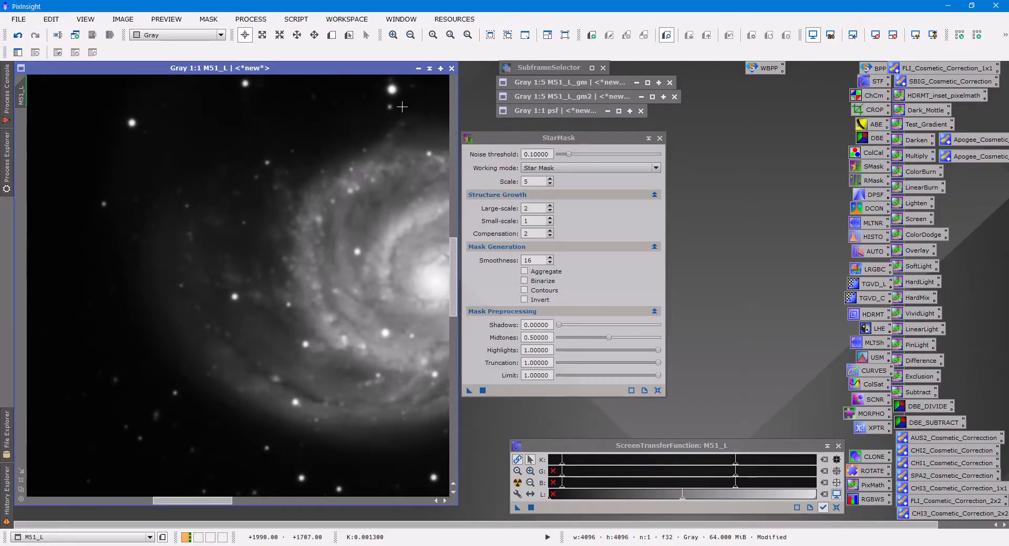
# Separate the stacked M51_L and star_mask windows, collapse star_mask and place it beside the StarMask dialog.
pyautogui.moveTo(395, 72); pyautogui.dragTo(448, 72)
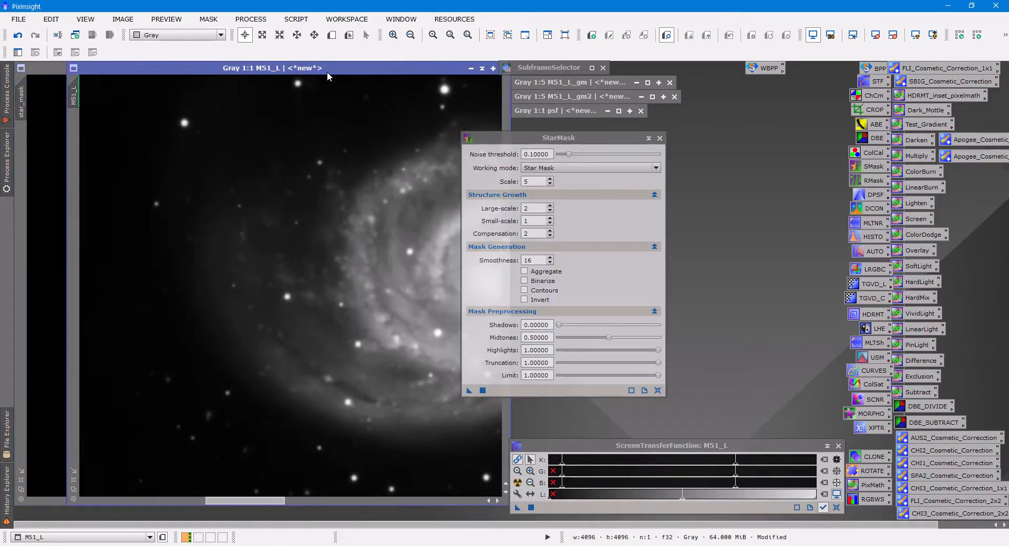
pyautogui.click(62, 71)
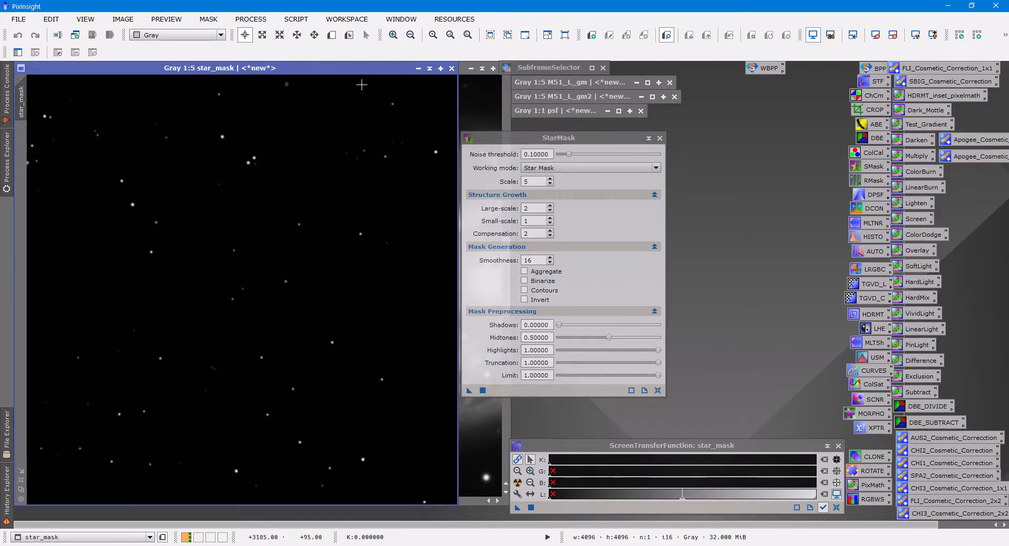
pyautogui.moveTo(362, 69); pyautogui.dragTo(772, 101)
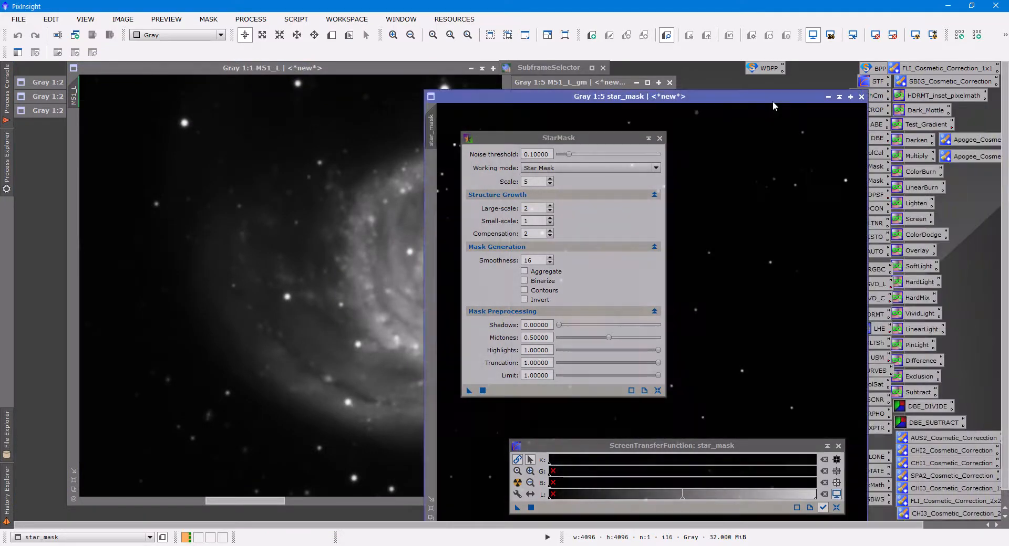
pyautogui.click(839, 97)
pyautogui.moveTo(841, 94)
pyautogui.mouseDown()
pyautogui.moveTo(702, 255)
pyautogui.moveTo(681, 311)
pyautogui.moveTo(757, 266)
pyautogui.moveTo(794, 191)
pyautogui.mouseUp()
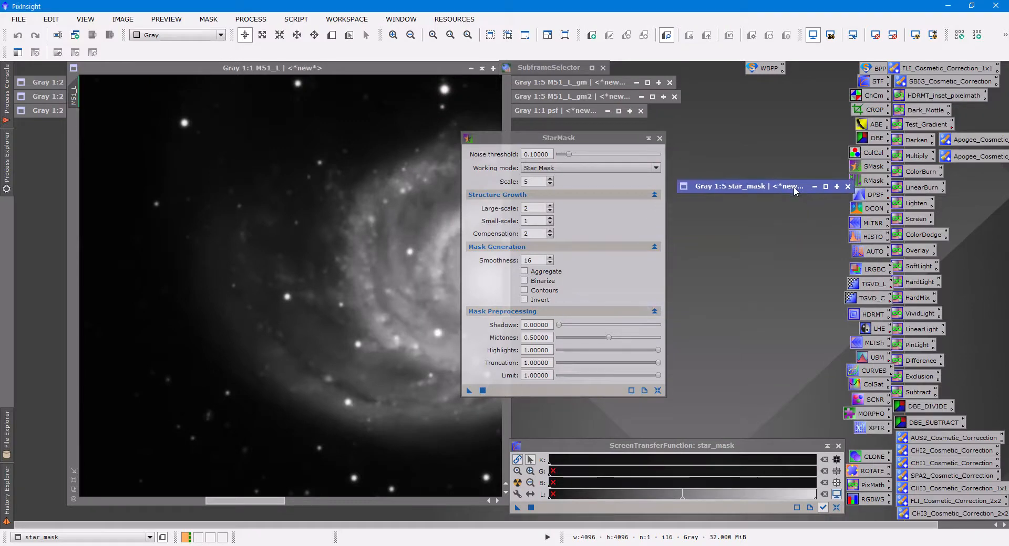
# Discard the current star mask and regenerate it from M51_L with small-scale growth 2, smoothness 10, Aggregate and Binarize enabled.
pyautogui.click(550, 218)
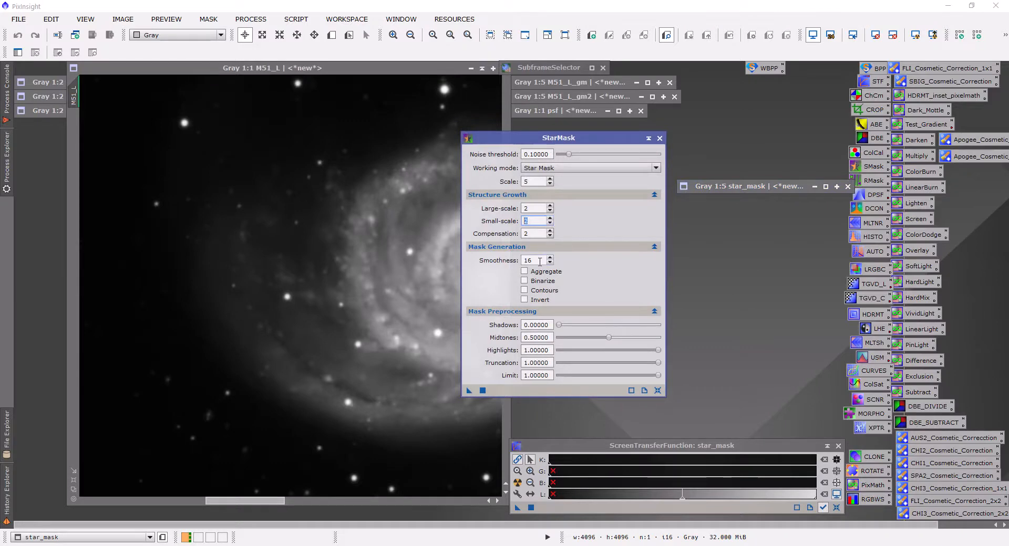
pyautogui.click(540, 260)
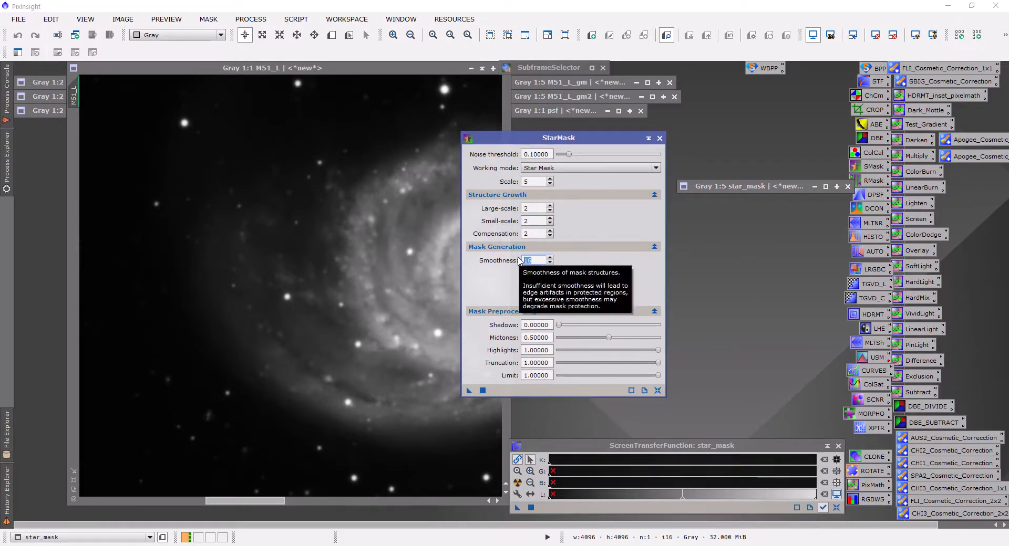
pyautogui.click(847, 187)
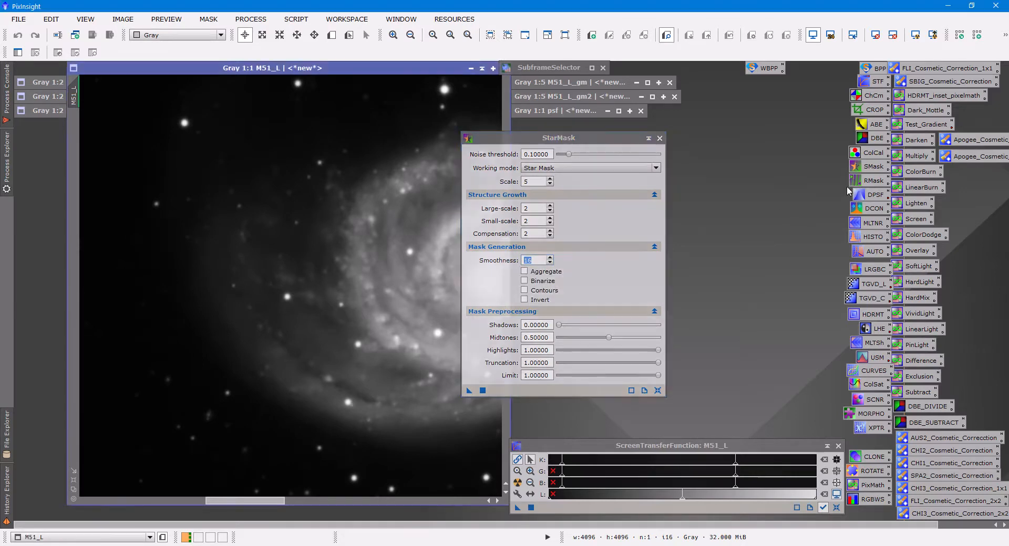
pyautogui.click(539, 261)
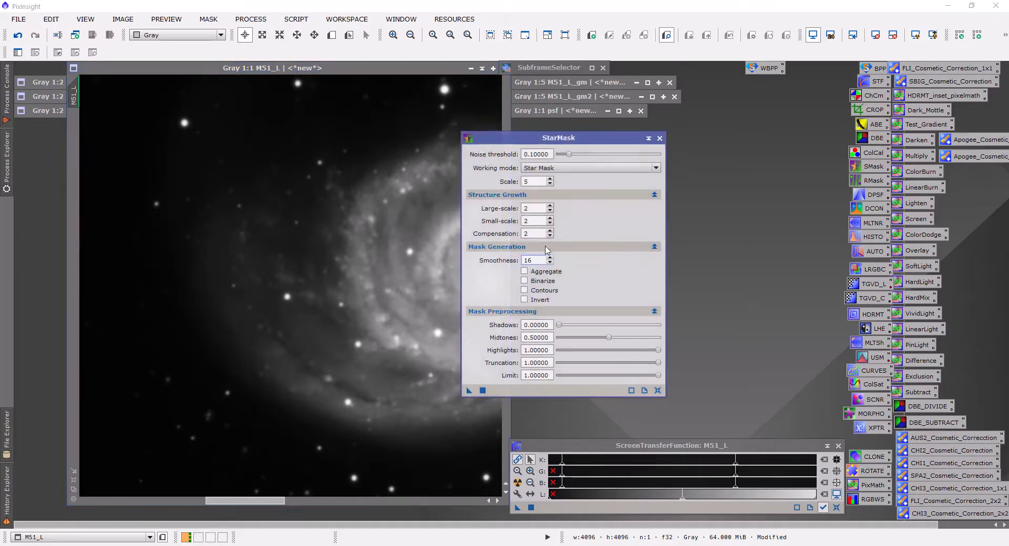
pyautogui.press('BackSpace')
pyautogui.click(525, 281)
pyautogui.click(525, 271)
pyautogui.moveTo(468, 390); pyautogui.dragTo(416, 451)
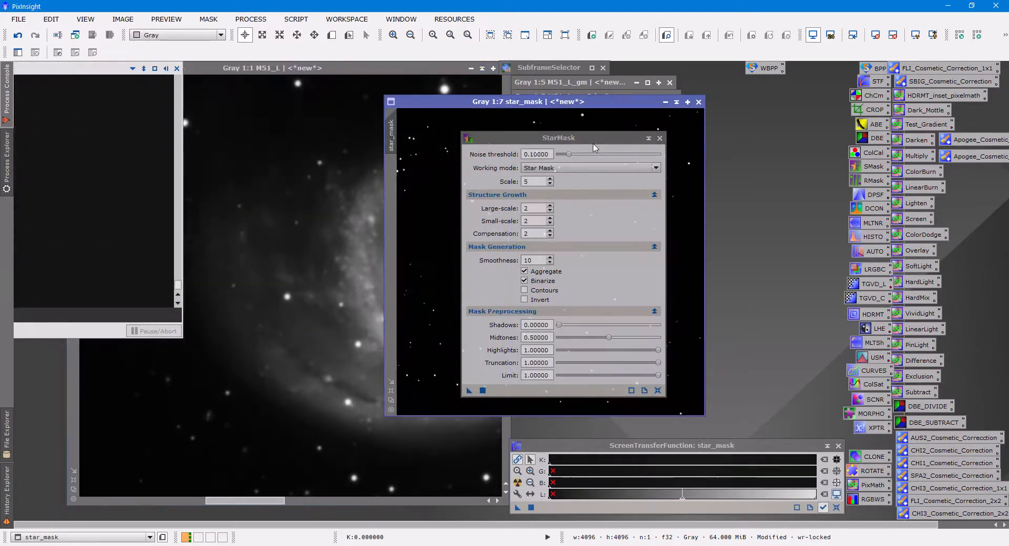
# Move the StarMask dialog aside, match the new star_mask's view to M51_L's 1:1 view, and stack it over M51_L.
pyautogui.moveTo(592, 141); pyautogui.dragTo(856, 150)
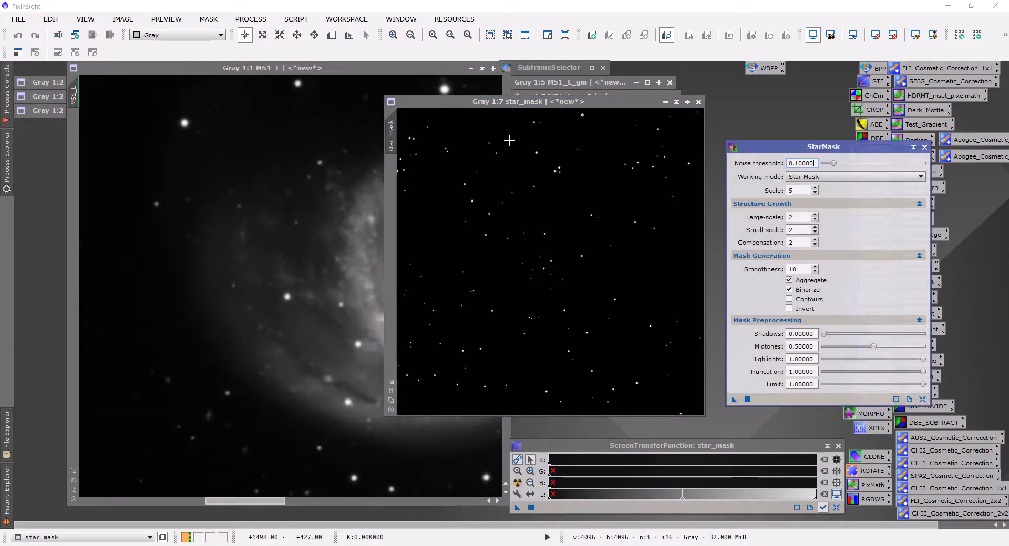
pyautogui.click(390, 391)
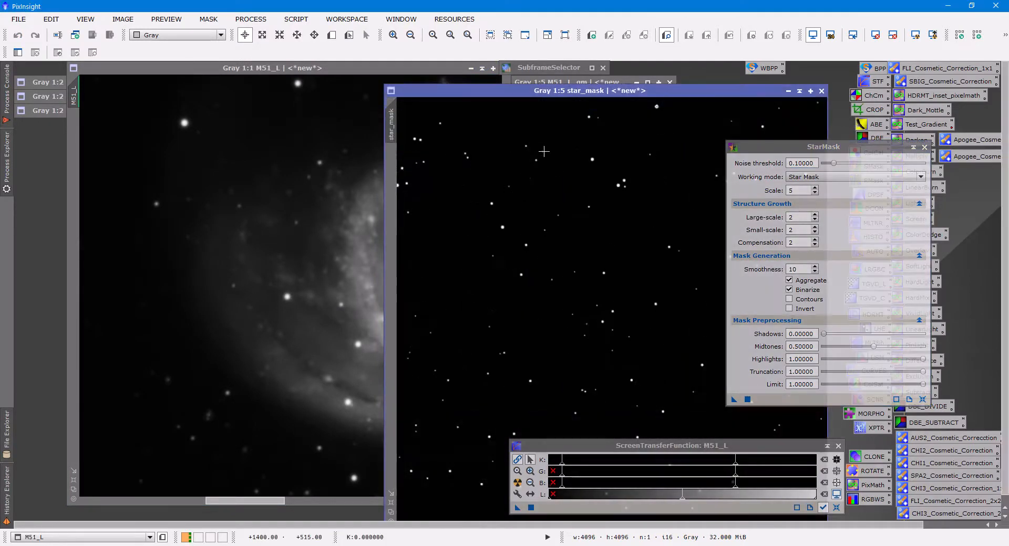
pyautogui.moveTo(581, 93); pyautogui.dragTo(696, 81)
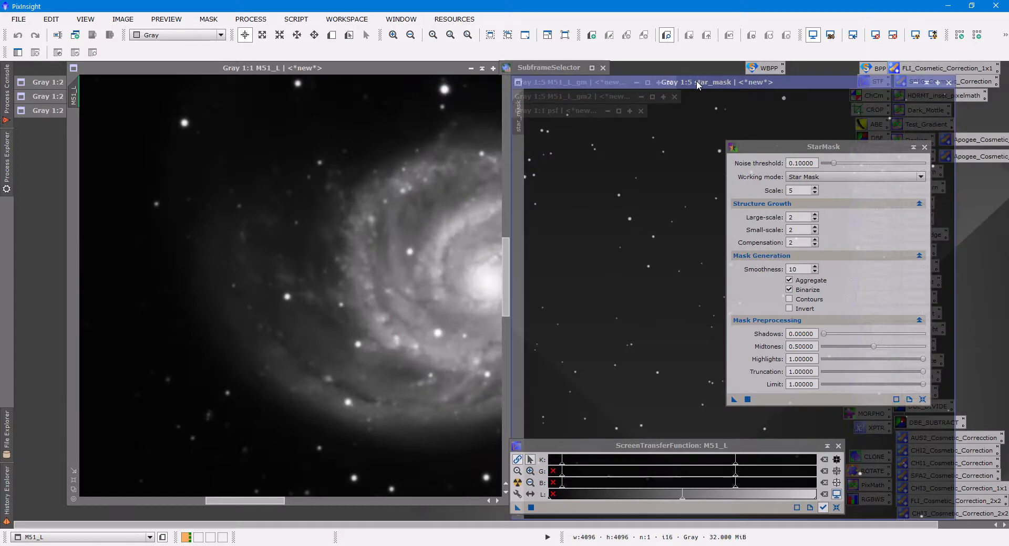
pyautogui.moveTo(78, 91); pyautogui.dragTo(512, 108)
pyautogui.moveTo(562, 83); pyautogui.dragTo(115, 70)
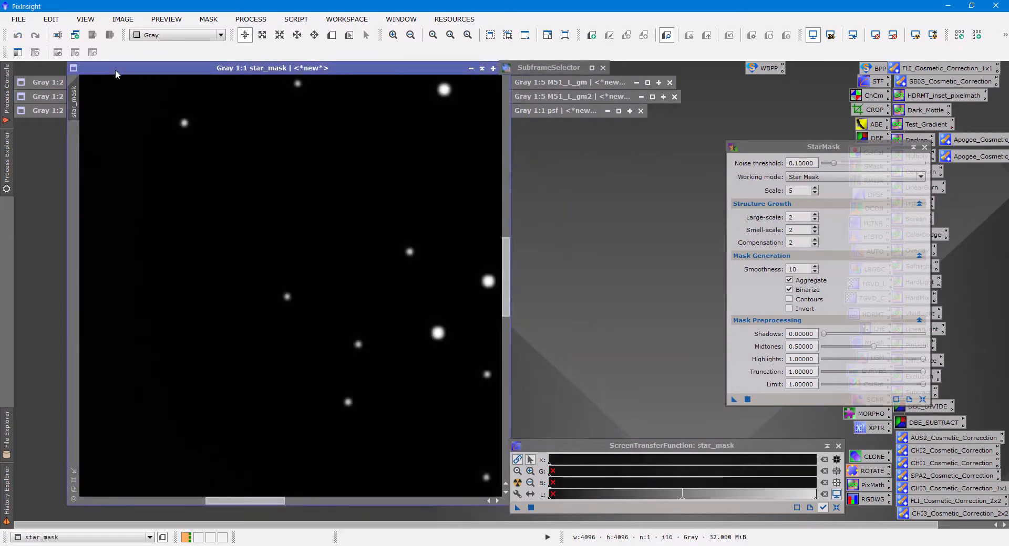
# Alternate between the regenerated star_mask and M51_L to examine how well the mask covers the stars.
pyautogui.hotkey('ctrl', 'pagedown')
pyautogui.hotkey('ctrl', 'pagedown')
pyautogui.hotkey('ctrl', 'pagedown')
pyautogui.hotkey('ctrl', 'pagedown')
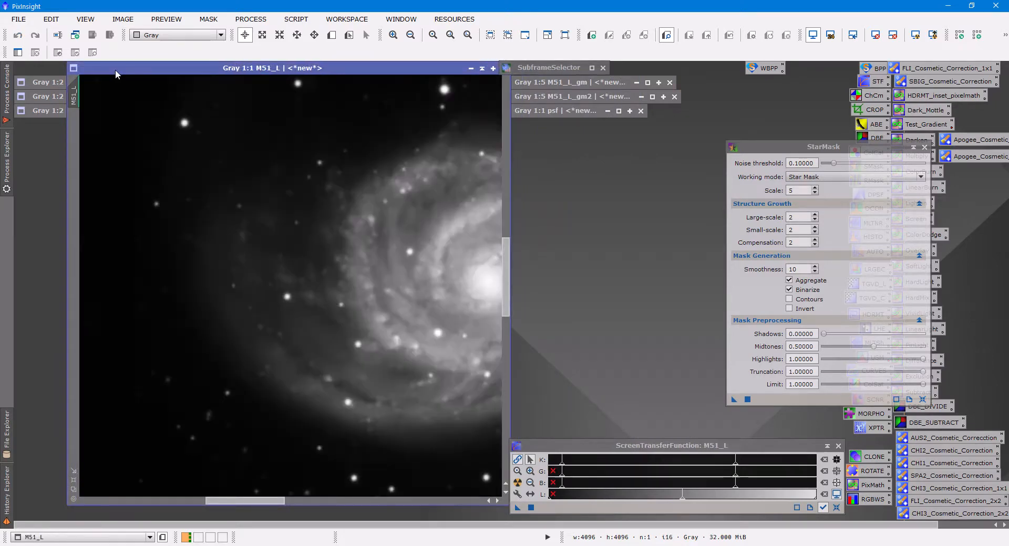
pyautogui.hotkey('ctrl', 'pagedown')
pyautogui.hotkey('ctrl', 'pagedown')
pyautogui.hotkey('ctrl', 'pagedown')
pyautogui.hotkey('ctrl', 'pagedown')
pyautogui.hotkey('ctrl', 'pagedown')
pyautogui.hotkey('ctrl', 'pagedown')
pyautogui.hotkey('ctrl', 'pagedown')
pyautogui.hotkey('ctrl', 'pagedown')
pyautogui.hotkey('ctrl', 'pagedown')
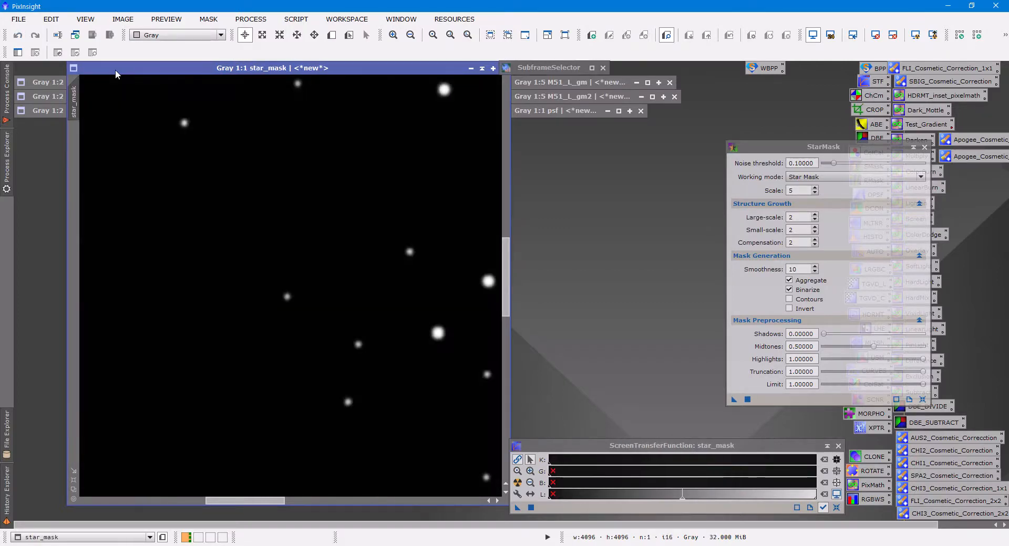
pyautogui.hotkey('ctrl', 'pagedown')
pyautogui.hotkey('ctrl', 'pagedown')
pyautogui.hotkey('ctrl', 'pagedown')
pyautogui.hotkey('ctrl', 'pagedown')
pyautogui.hotkey('ctrl', 'pagedown')
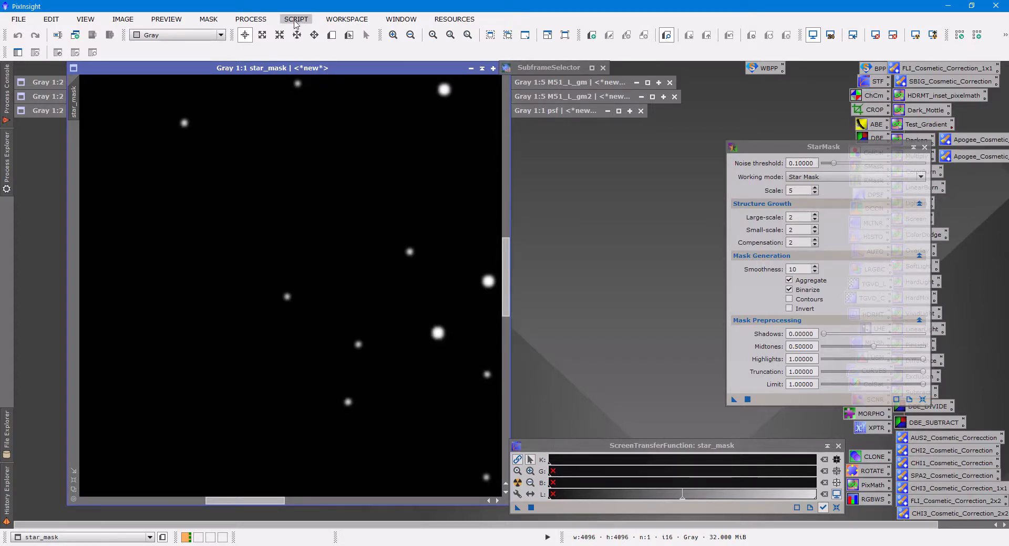
# Try smoothing star_mask with a Convolution of StdDev 2.00, undo it and close the Convolution process.
pyautogui.click(251, 19)
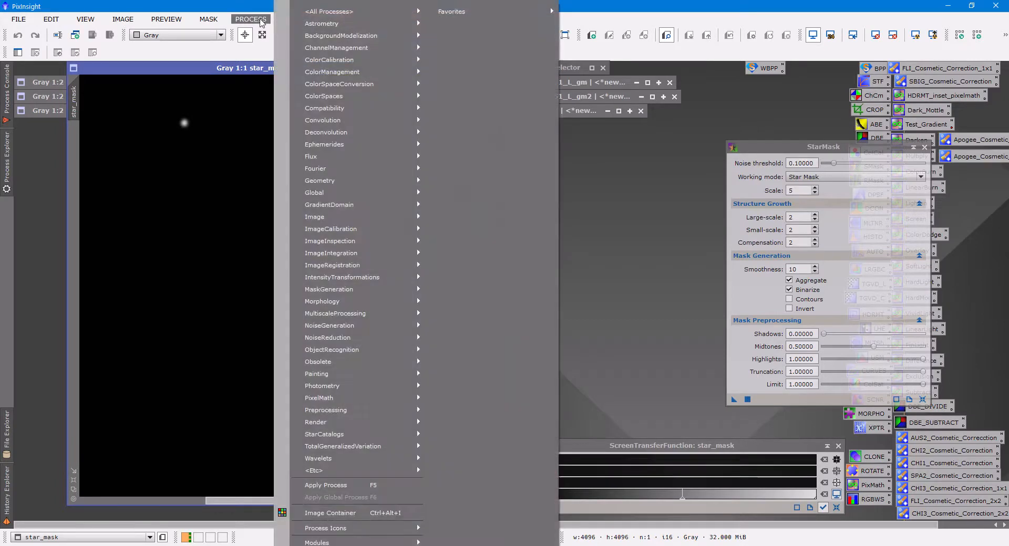
pyautogui.moveTo(329, 11)
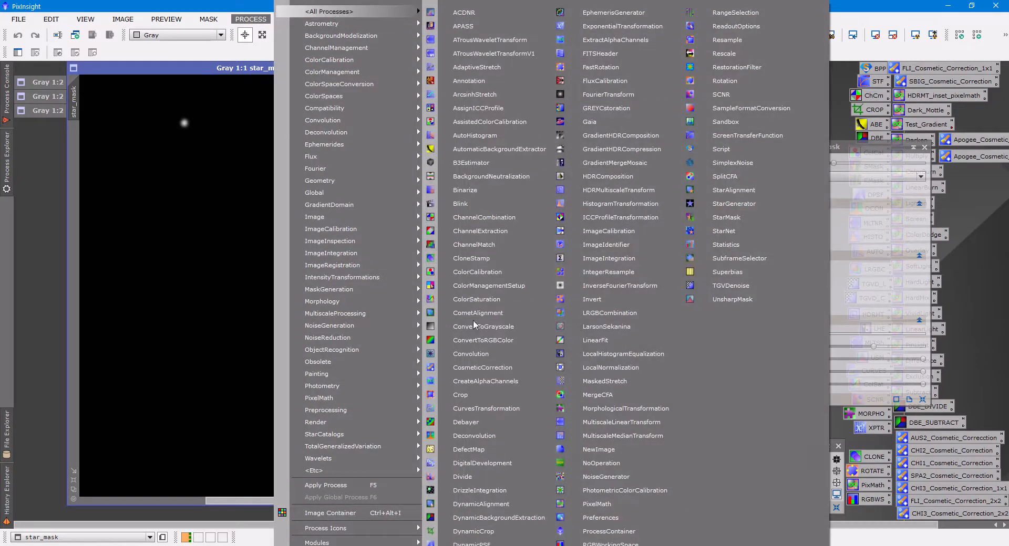
pyautogui.click(478, 359)
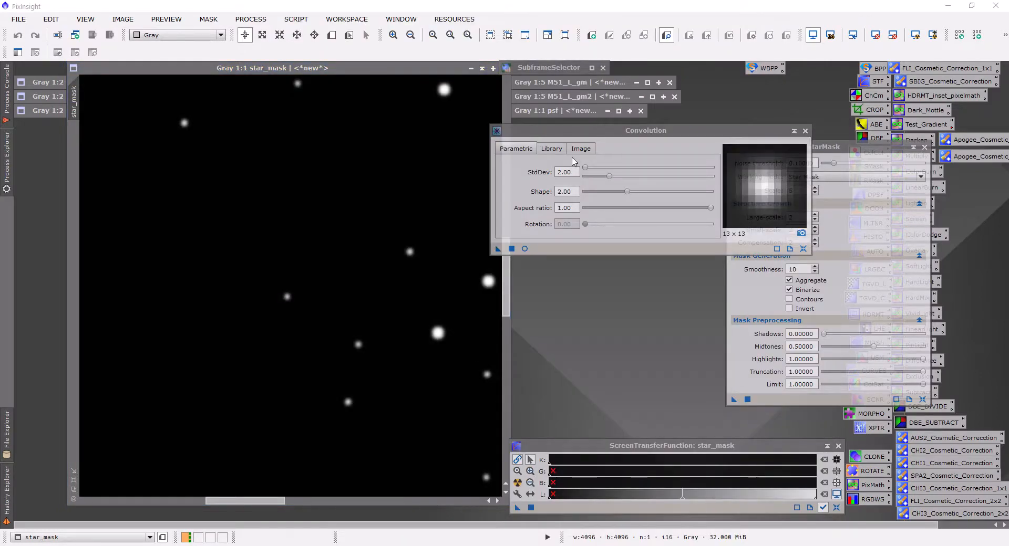
pyautogui.moveTo(498, 250); pyautogui.dragTo(460, 268)
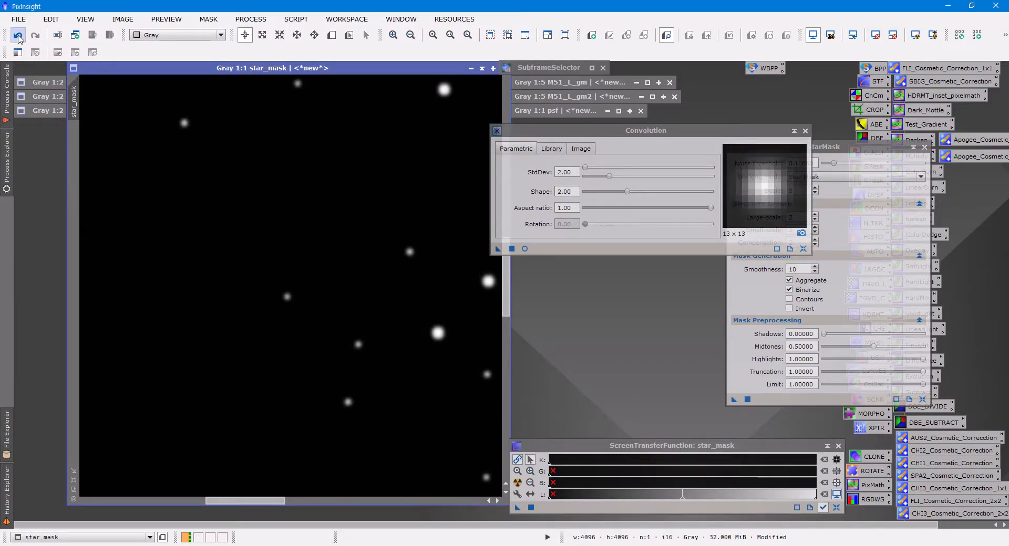
pyautogui.click(17, 36)
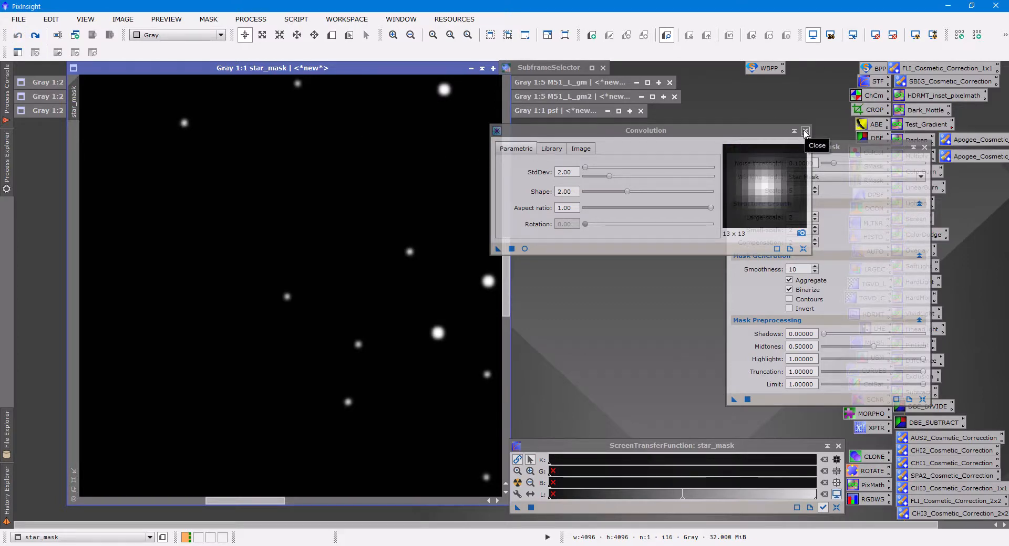
pyautogui.click(806, 131)
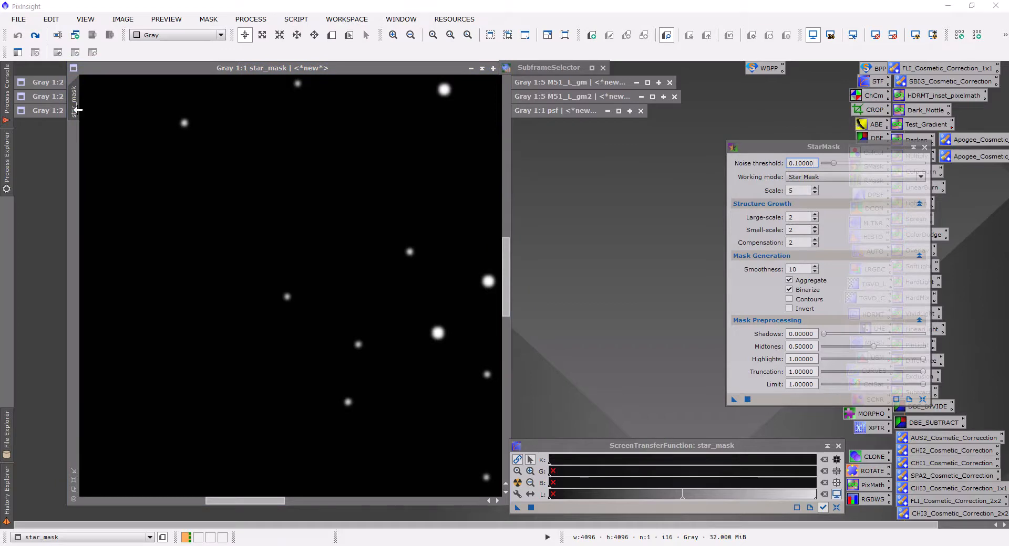
# Rename the star_mask image as local_support and park its minimized window beneath the psf window.
pyautogui.doubleClick(77, 109)
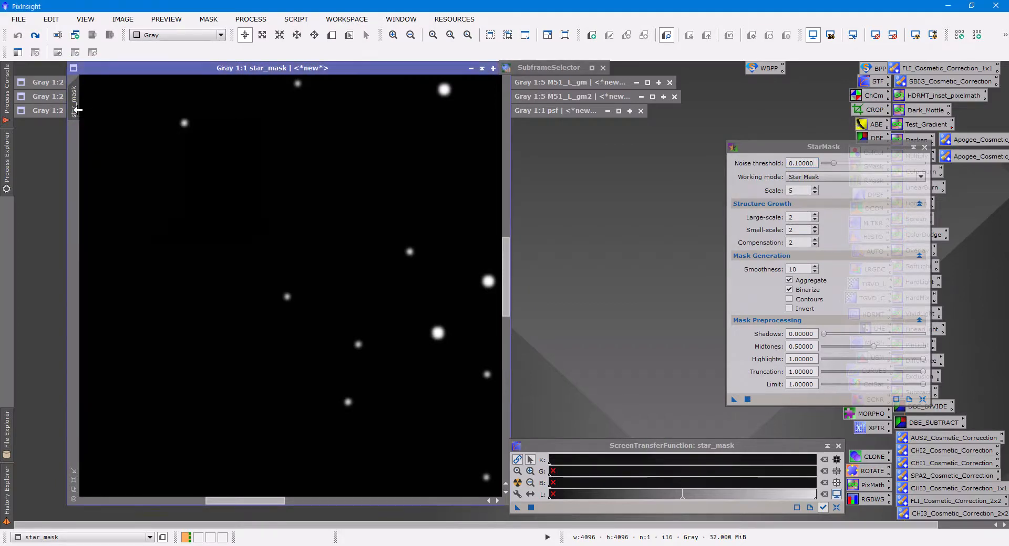
pyautogui.write('local')
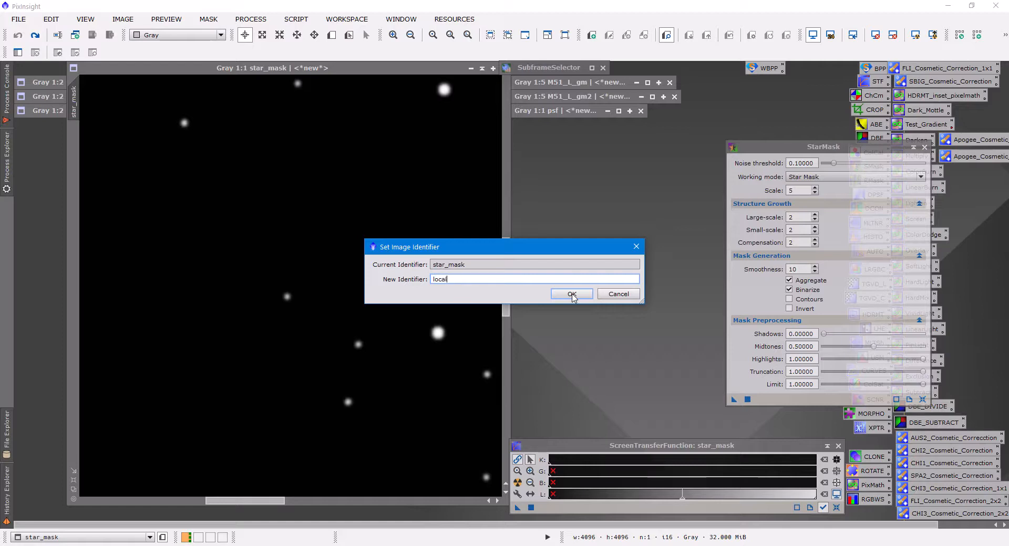
pyautogui.write('_support')
pyautogui.click(572, 294)
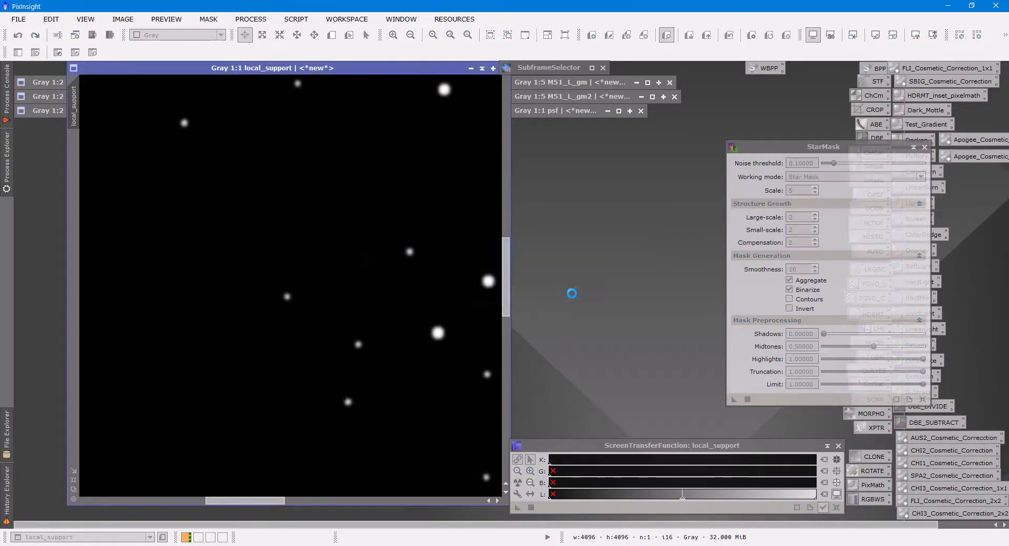
pyautogui.click(471, 68)
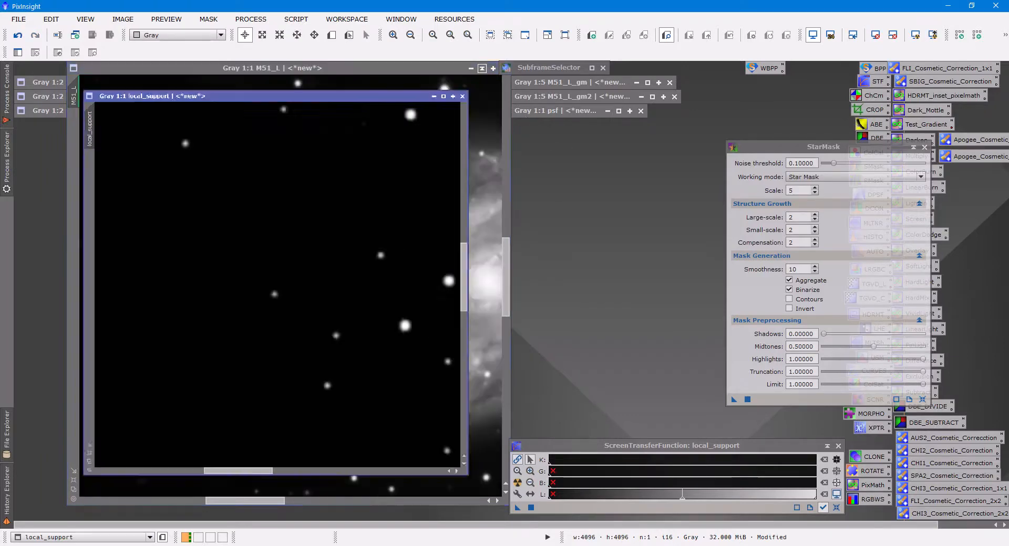
pyautogui.moveTo(236, 288); pyautogui.dragTo(551, 128)
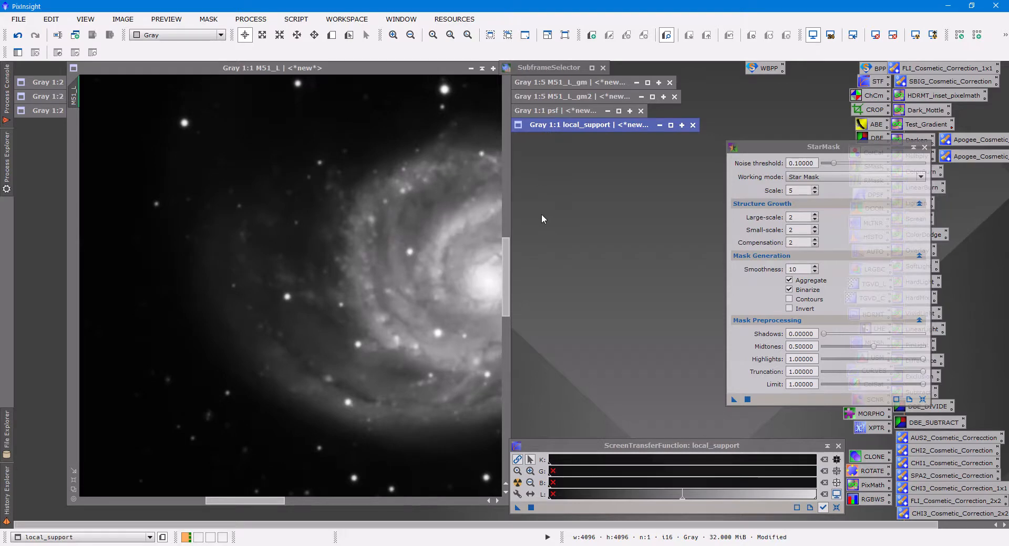
# Fit M51_L in its window, duplicate it as a separate image, and rename the clone decon_mask.
pyautogui.click(74, 480)
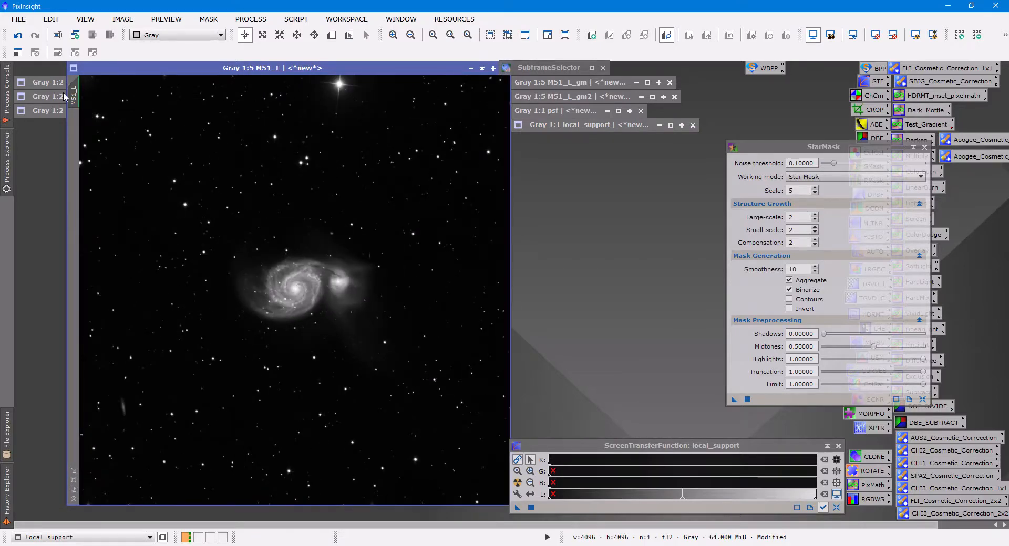
pyautogui.moveTo(71, 96)
pyautogui.mouseDown()
pyautogui.moveTo(434, 252)
pyautogui.moveTo(537, 216)
pyautogui.mouseUp()
pyautogui.moveTo(597, 197); pyautogui.dragTo(379, 135)
pyautogui.doubleClick(323, 178)
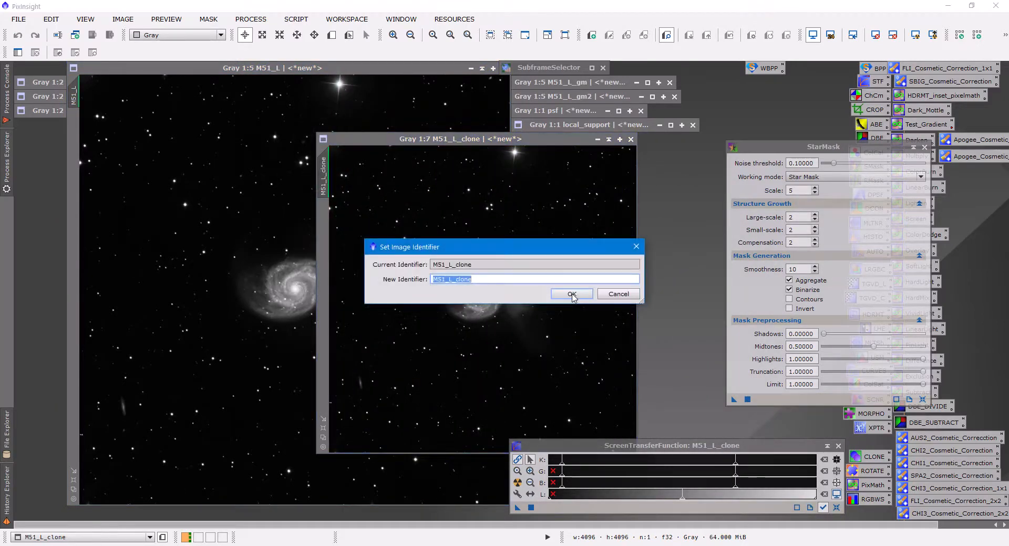
pyautogui.write('decon_mask')
pyautogui.click(572, 295)
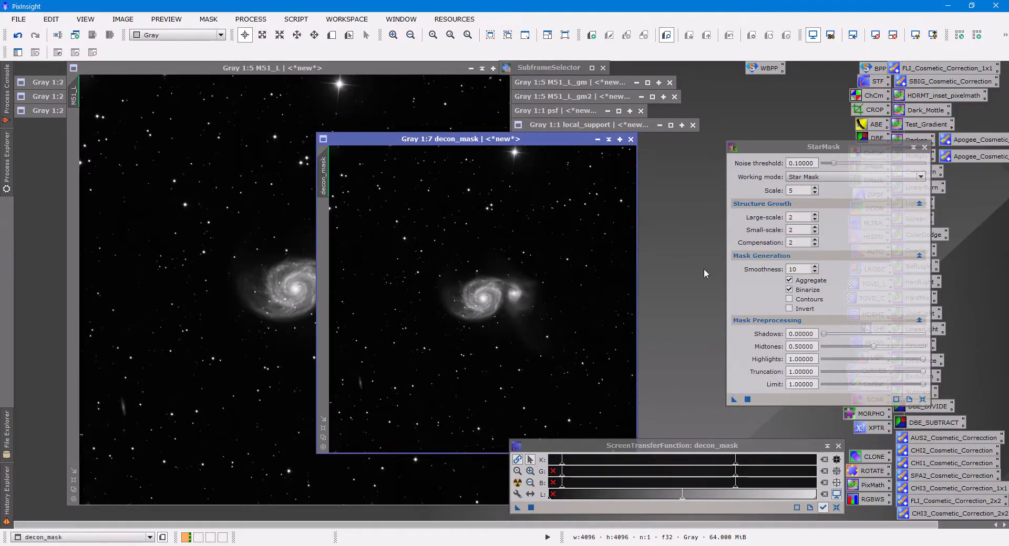
# Close the StarMask process, open HistogramTransformation beside the decon_mask window and have it track the active view.
pyautogui.click(923, 148)
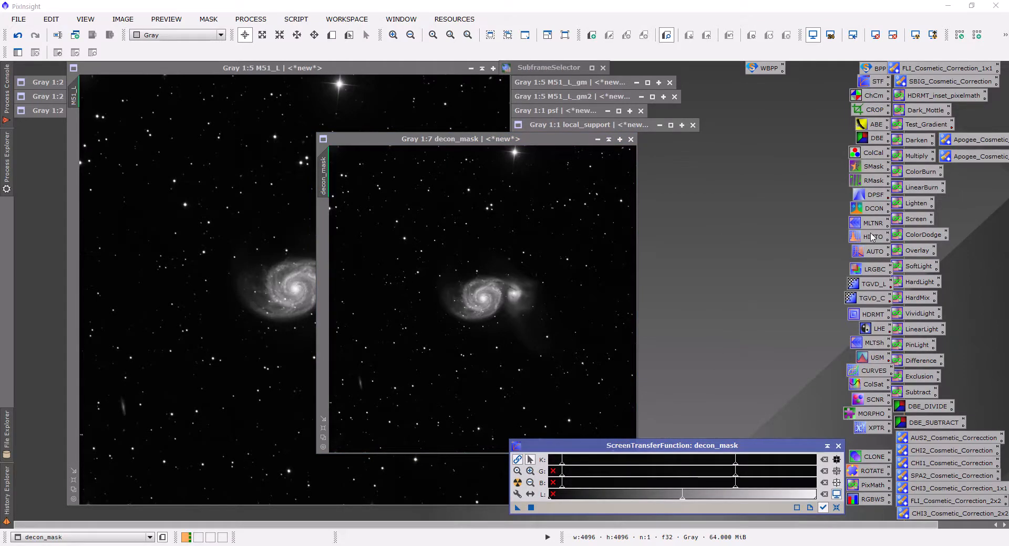
pyautogui.click(243, 19)
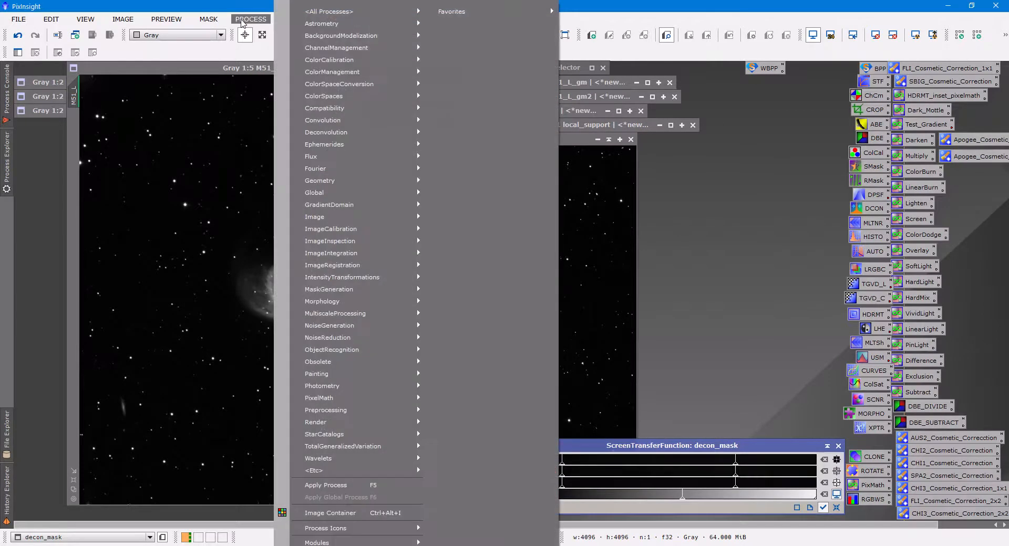
pyautogui.moveTo(325, 11)
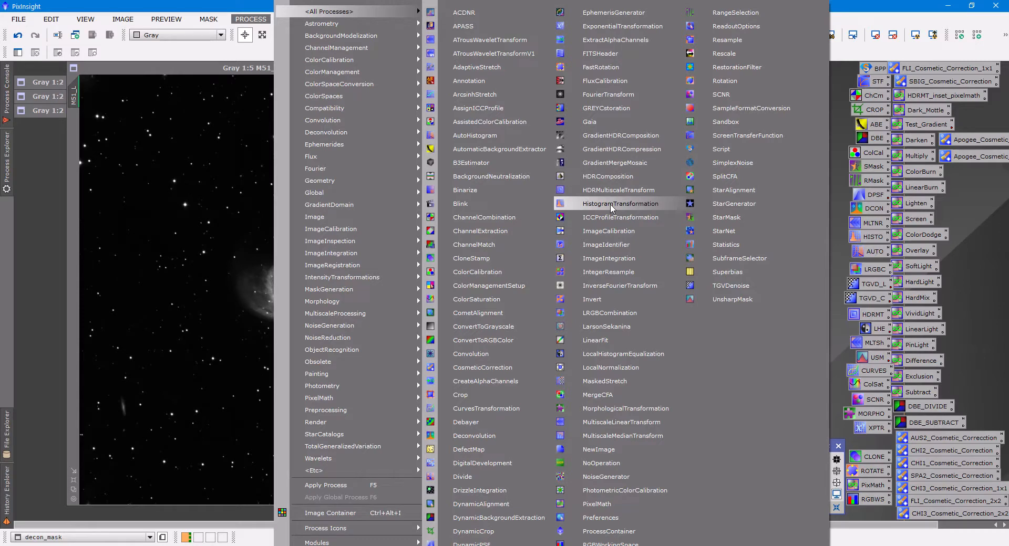
pyautogui.click(839, 158)
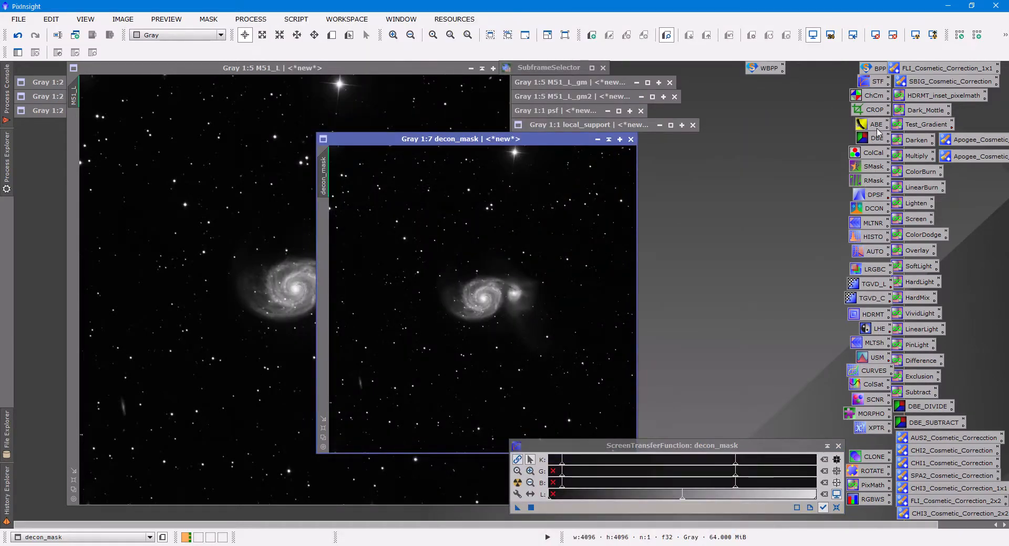
pyautogui.doubleClick(874, 237)
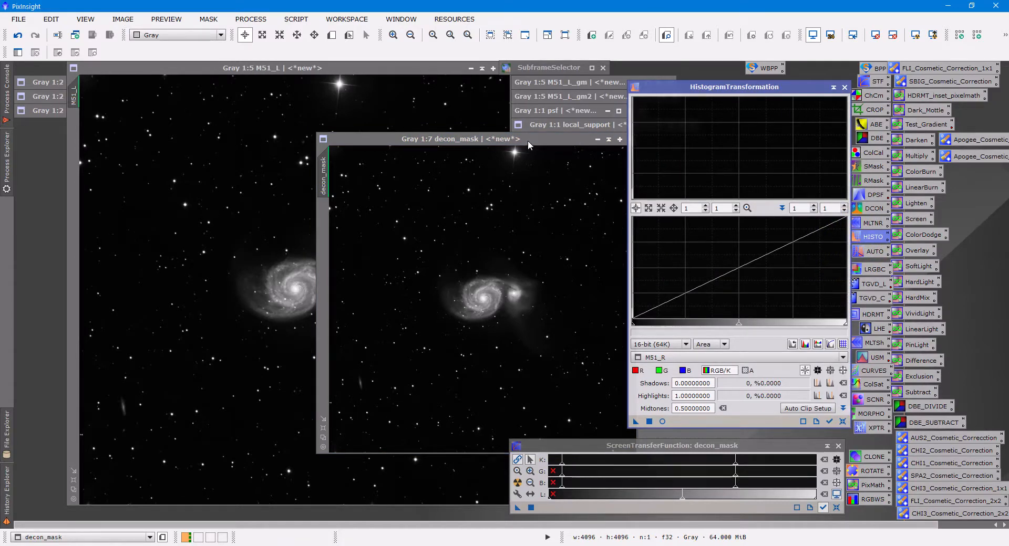
pyautogui.moveTo(527, 140); pyautogui.dragTo(420, 118)
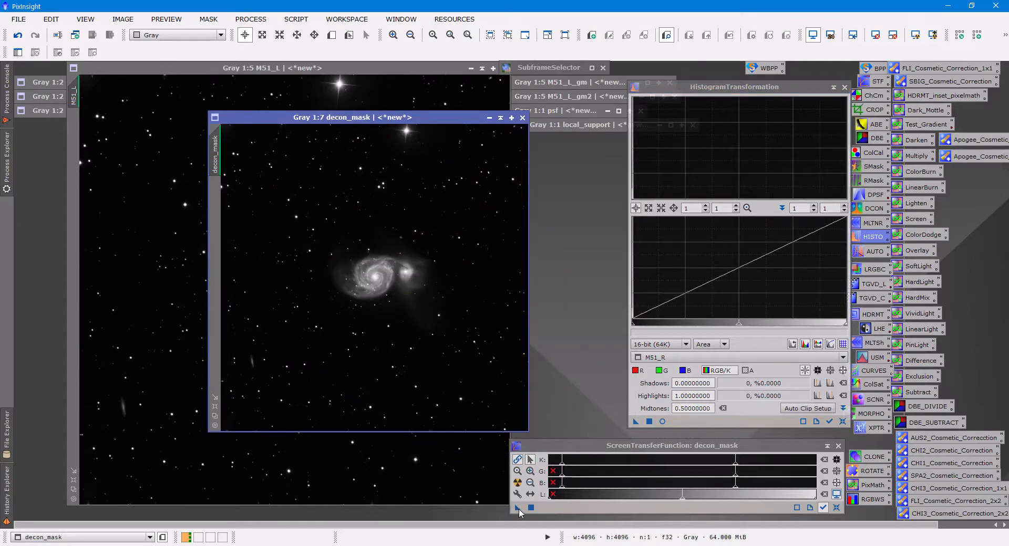
pyautogui.click(830, 423)
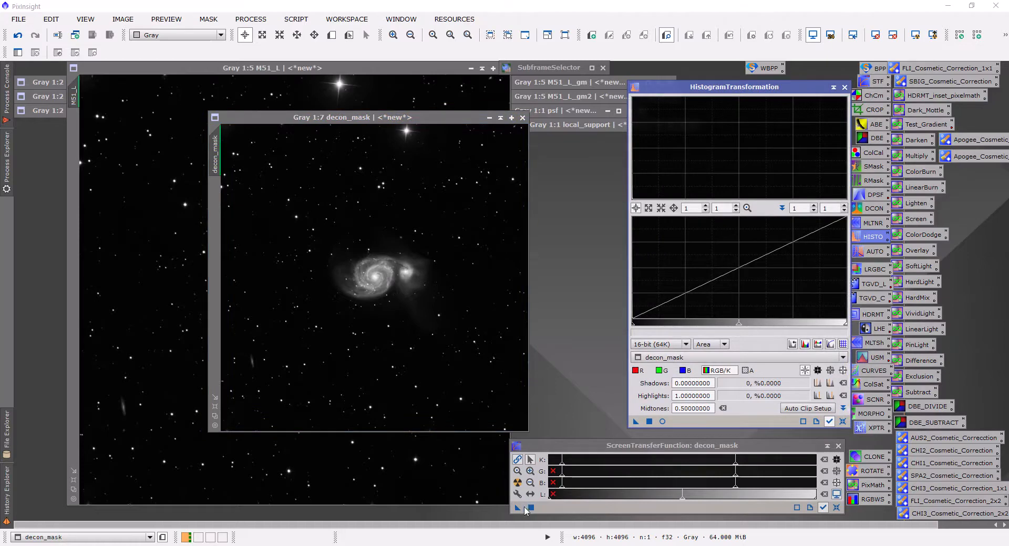
# Apply the screen stretch permanently to decon_mask with HistogramTransformation, disable its screen transfer function and reset the histogram settings.
pyautogui.moveTo(518, 511); pyautogui.dragTo(448, 372)
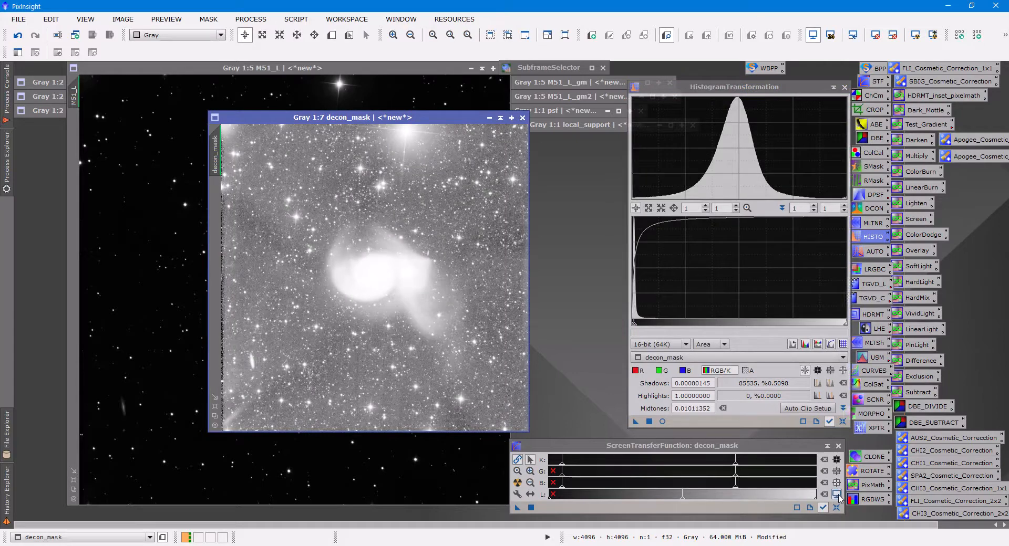
pyautogui.click(837, 496)
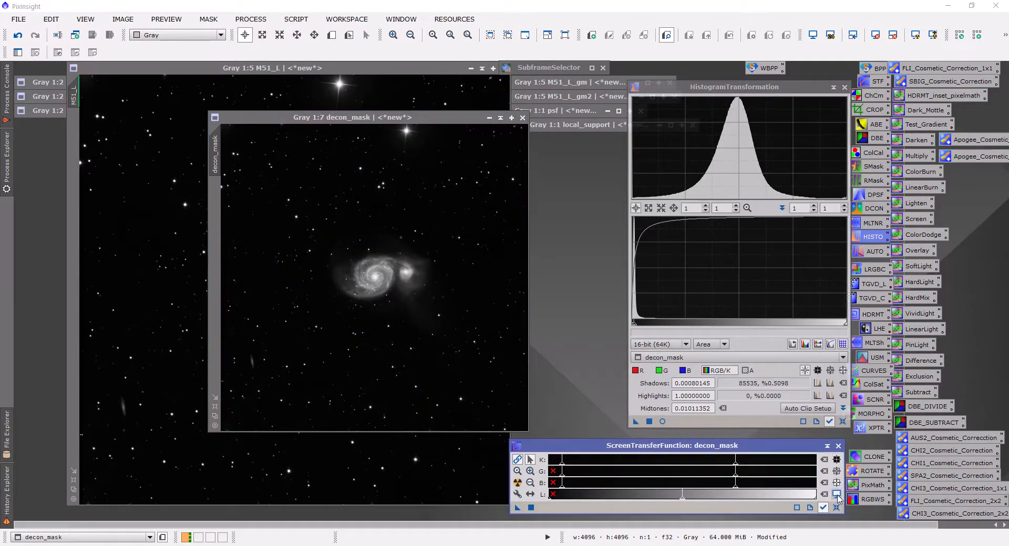
pyautogui.click(842, 422)
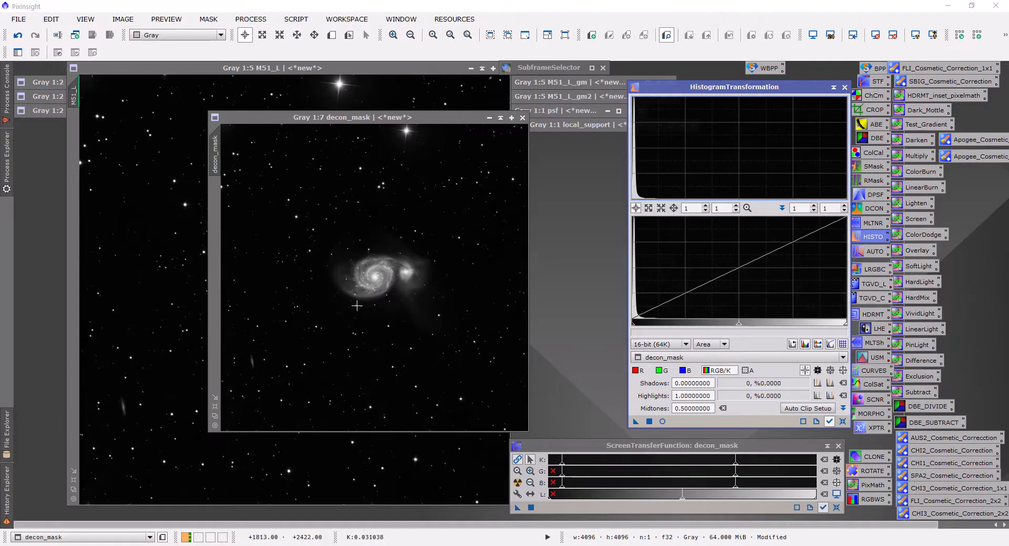
pyautogui.scroll(1, 356, 306)
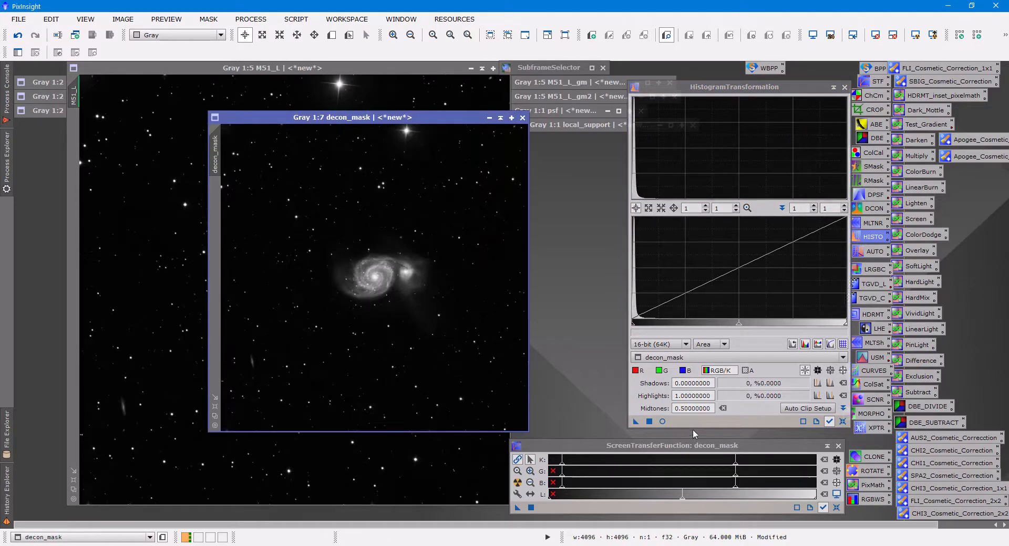
# Using the real-time preview, set highlights to 0.21515892 and shadows to 0.09290954, close the preview and apply the histogram to decon_mask.
pyautogui.click(663, 421)
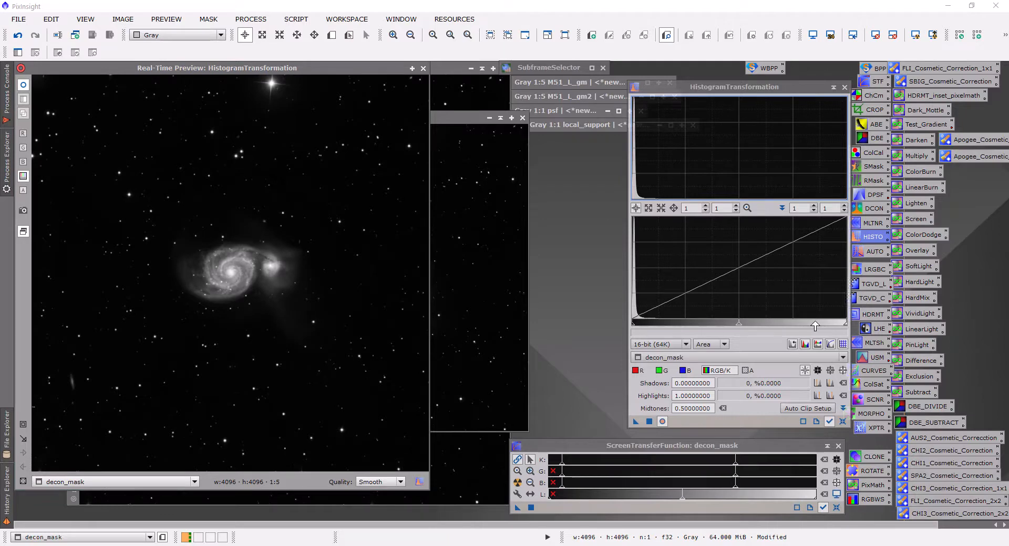
pyautogui.moveTo(845, 326); pyautogui.dragTo(678, 356)
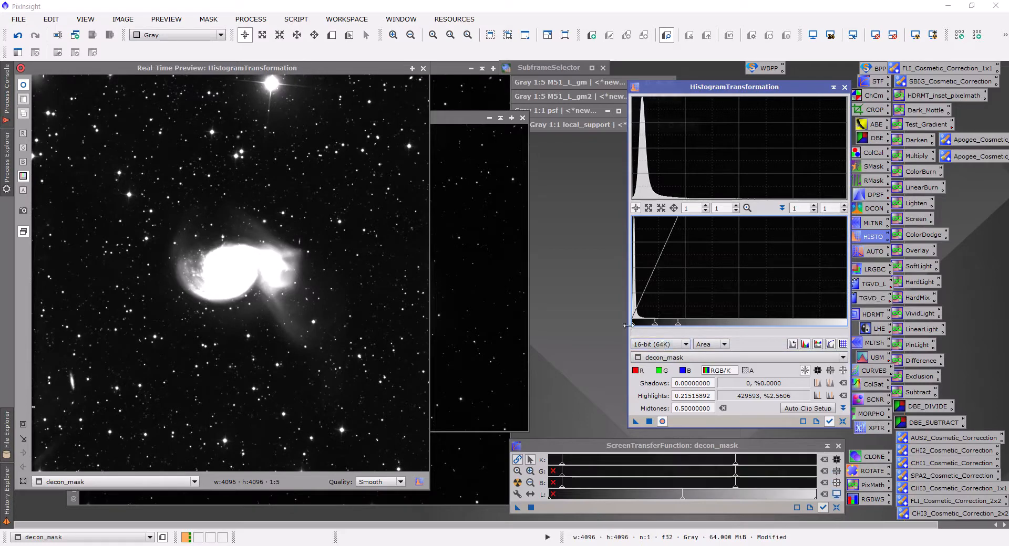
pyautogui.moveTo(631, 329); pyautogui.dragTo(652, 331)
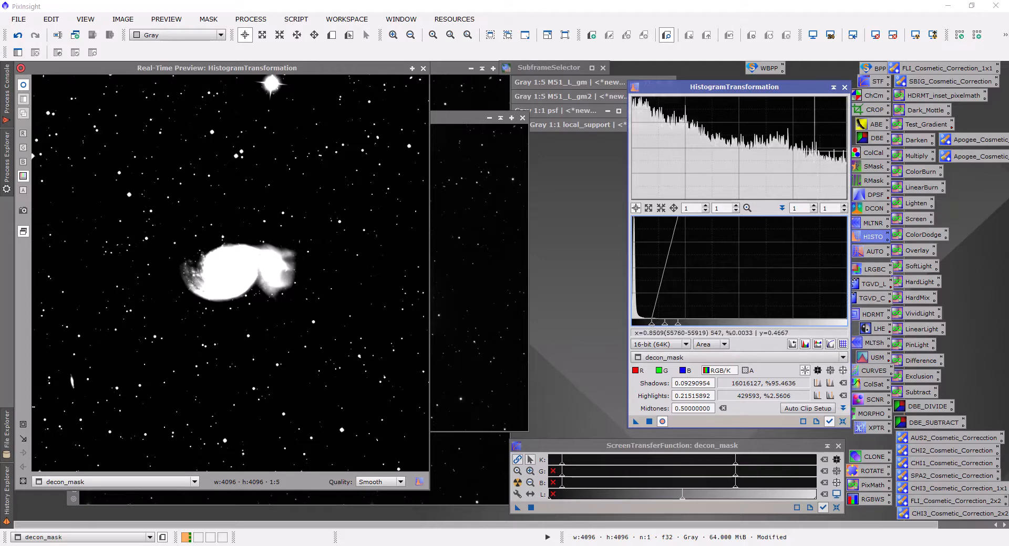
pyautogui.click(423, 68)
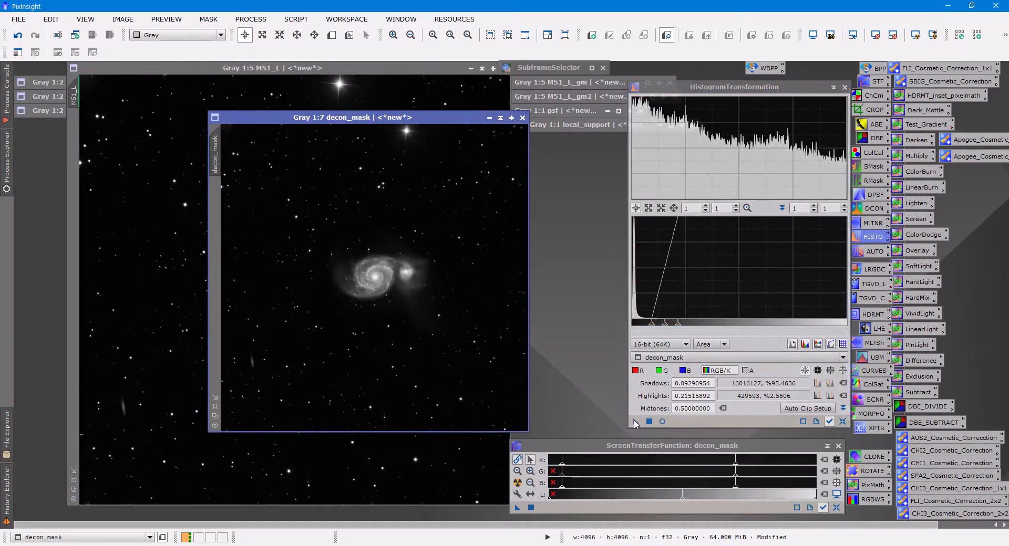
pyautogui.moveTo(635, 422); pyautogui.dragTo(508, 353)
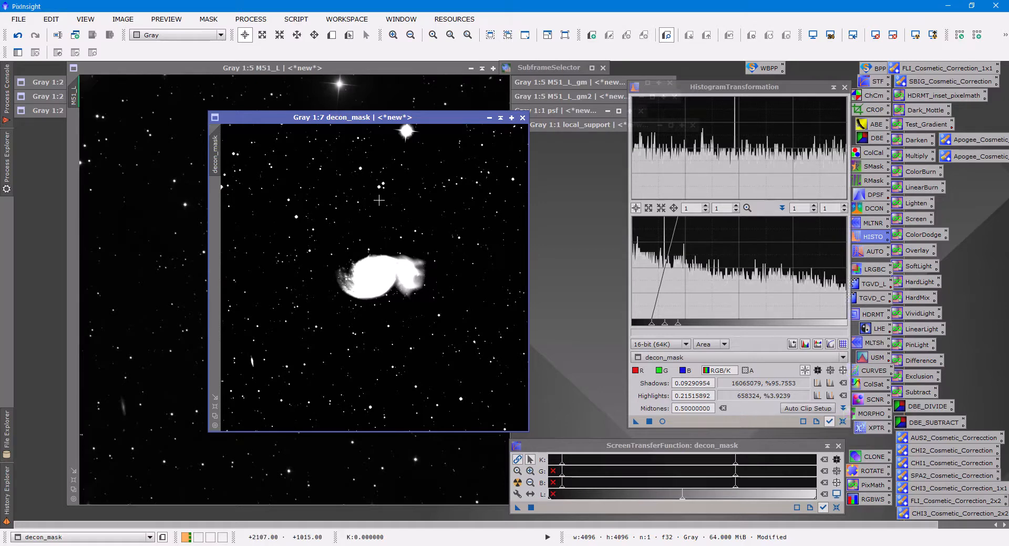
# Smooth the decon_mask image with a Convolution of StdDev 3.00 while examining the galaxy edges at 1:1.
pyautogui.scroll(1, 330, 223)
pyautogui.scroll(5, 330, 224)
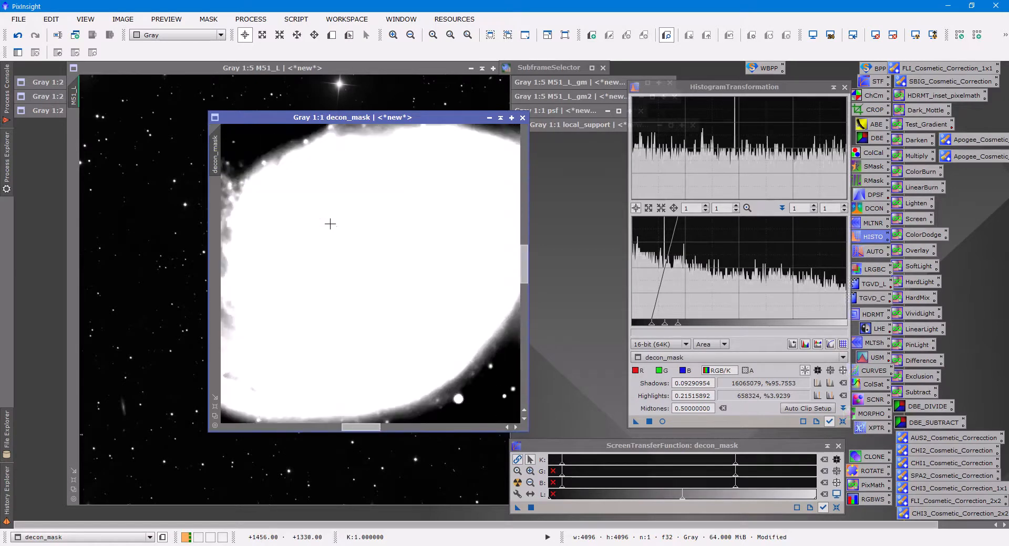
pyautogui.moveTo(371, 428); pyautogui.dragTo(411, 432)
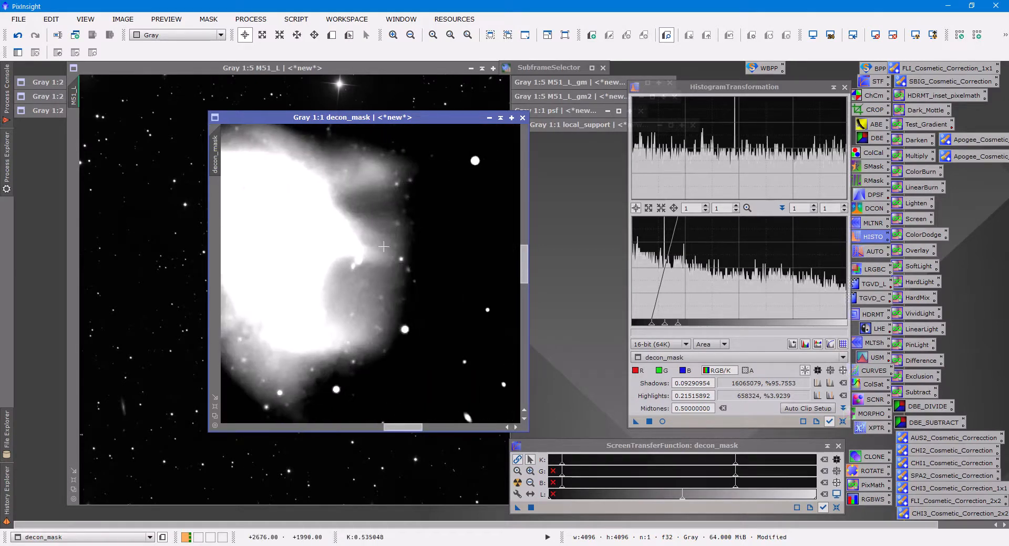
pyautogui.click(294, 20)
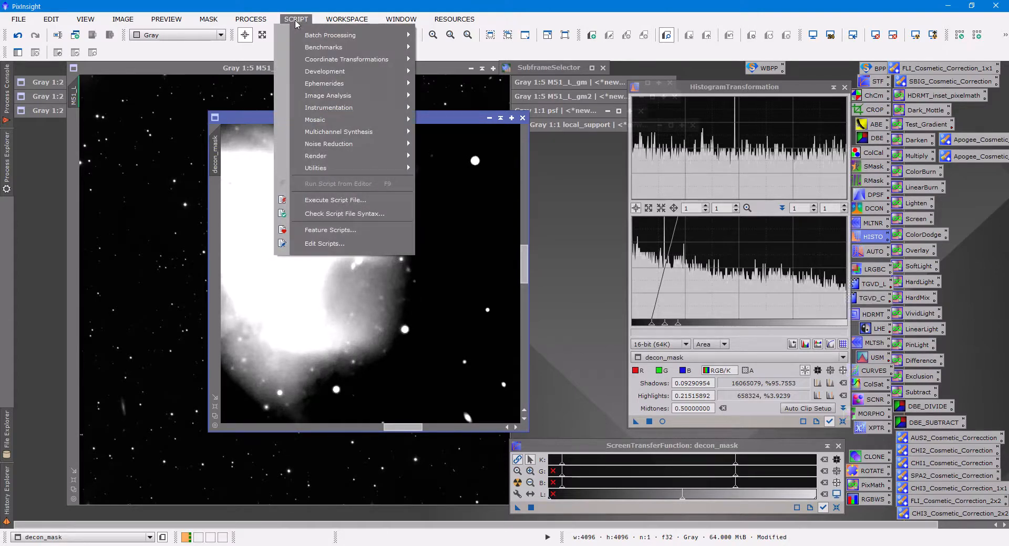
pyautogui.moveTo(270, 21)
pyautogui.moveTo(344, 12)
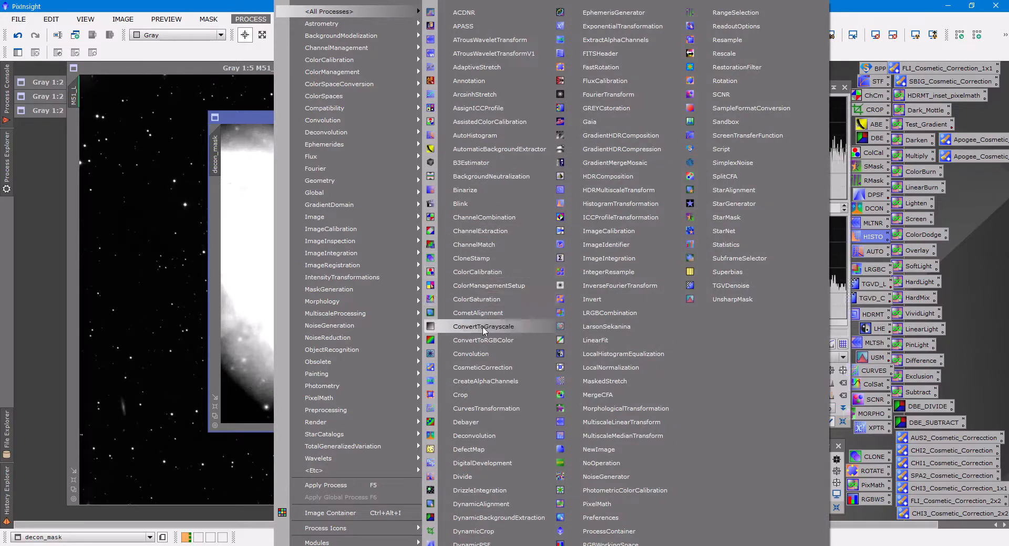
pyautogui.click(470, 354)
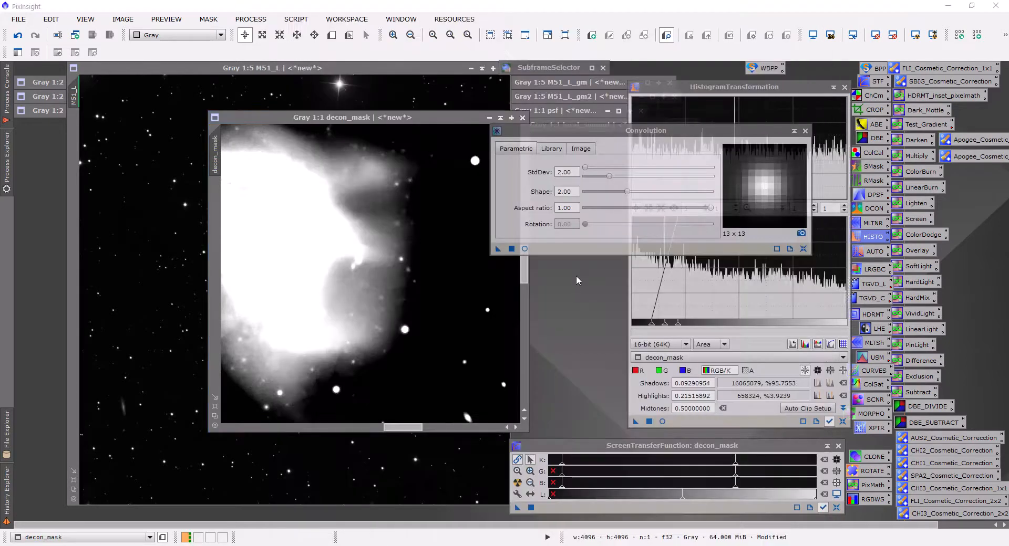
pyautogui.click(561, 173)
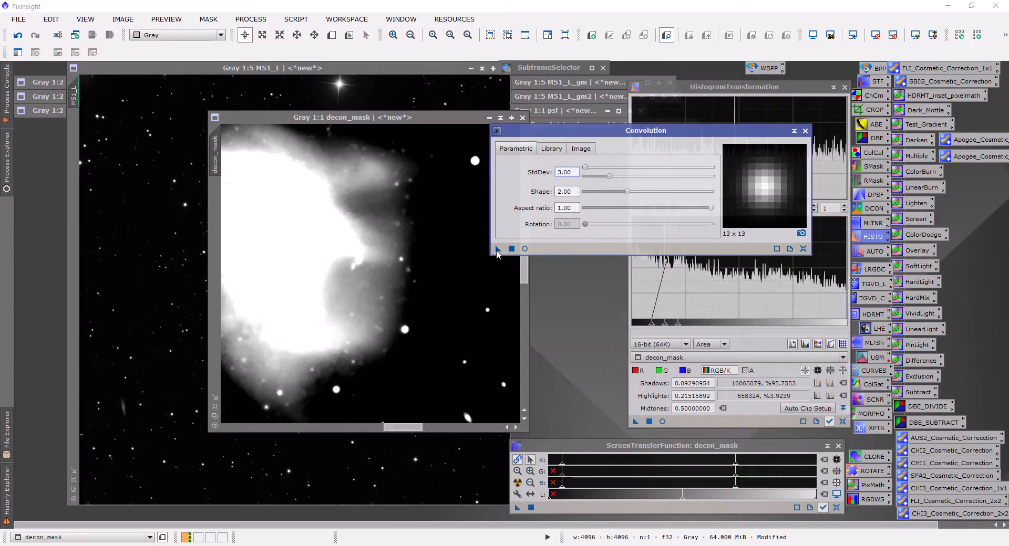
pyautogui.moveTo(498, 249); pyautogui.dragTo(456, 279)
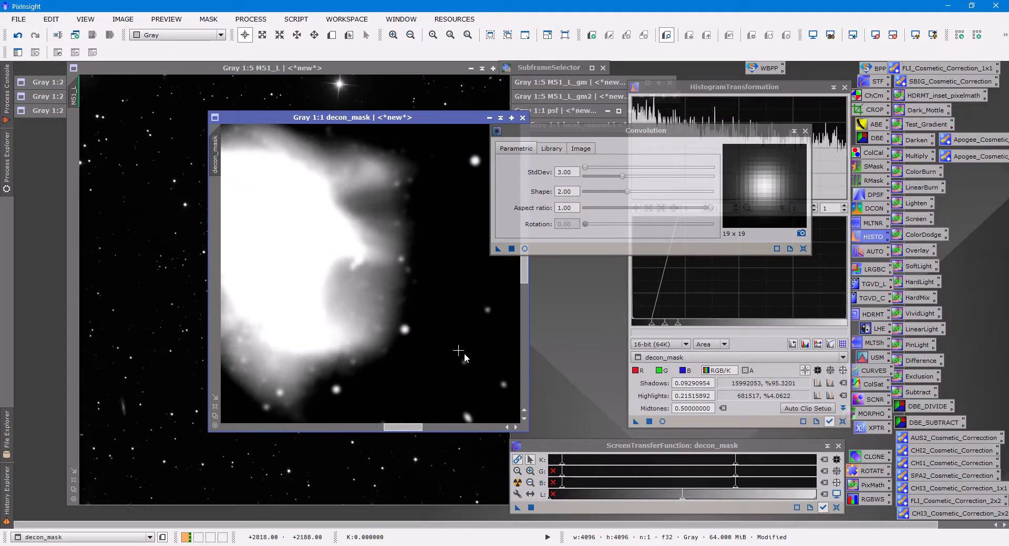
# Try a second Convolution pass of StdDev 3.00 on decon_mask, undo it and close the Convolution process.
pyautogui.moveTo(497, 251); pyautogui.dragTo(448, 288)
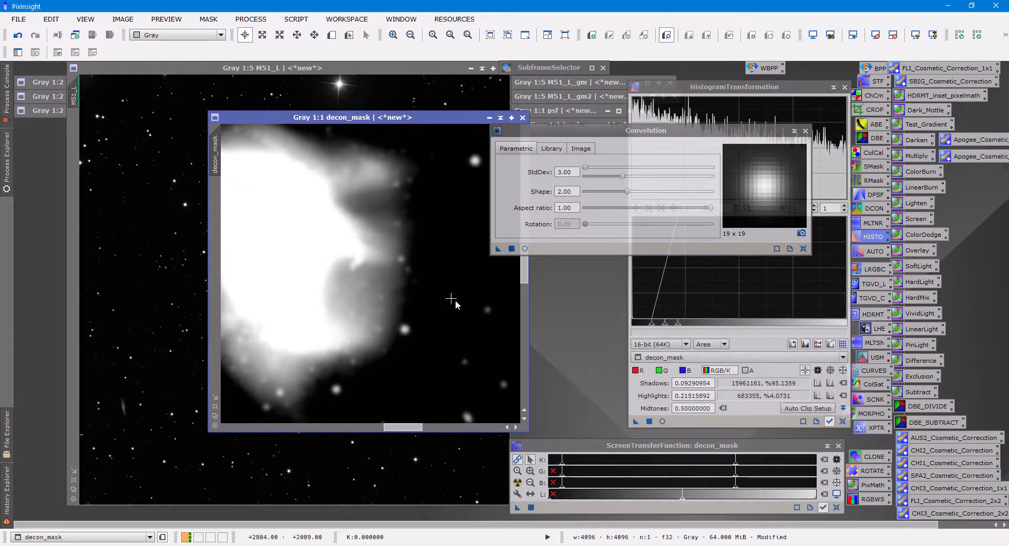
pyautogui.click(18, 36)
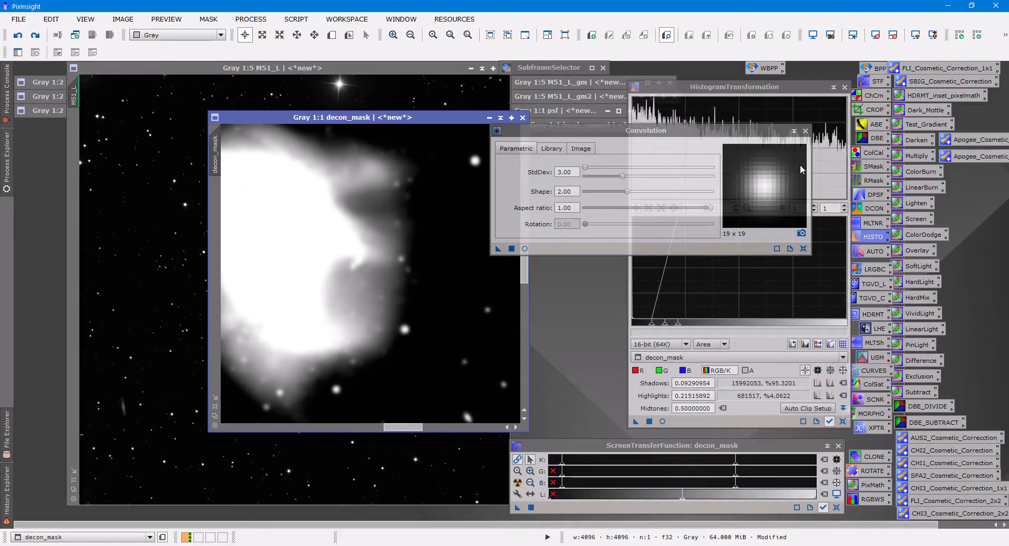
pyautogui.click(804, 131)
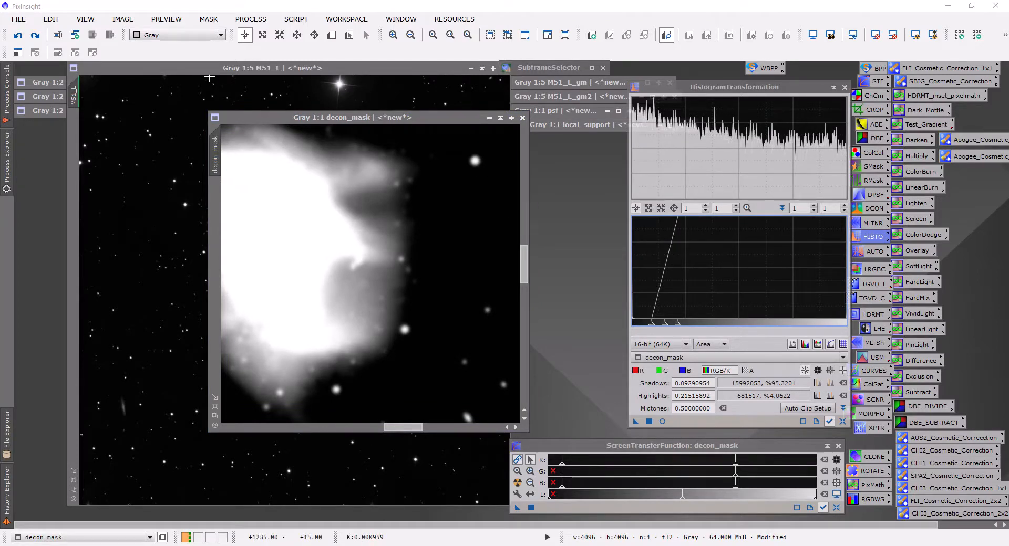
# Apply decon_mask as the mask of M51_L, then minimize its window and park it beneath local_support.
pyautogui.click(209, 78)
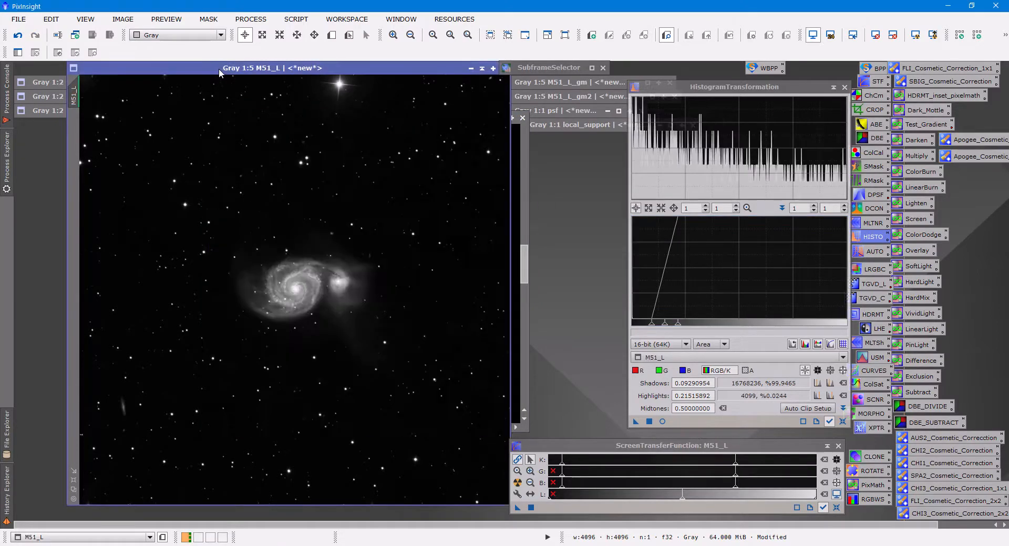
pyautogui.click(522, 348)
pyautogui.moveTo(215, 157); pyautogui.dragTo(74, 168)
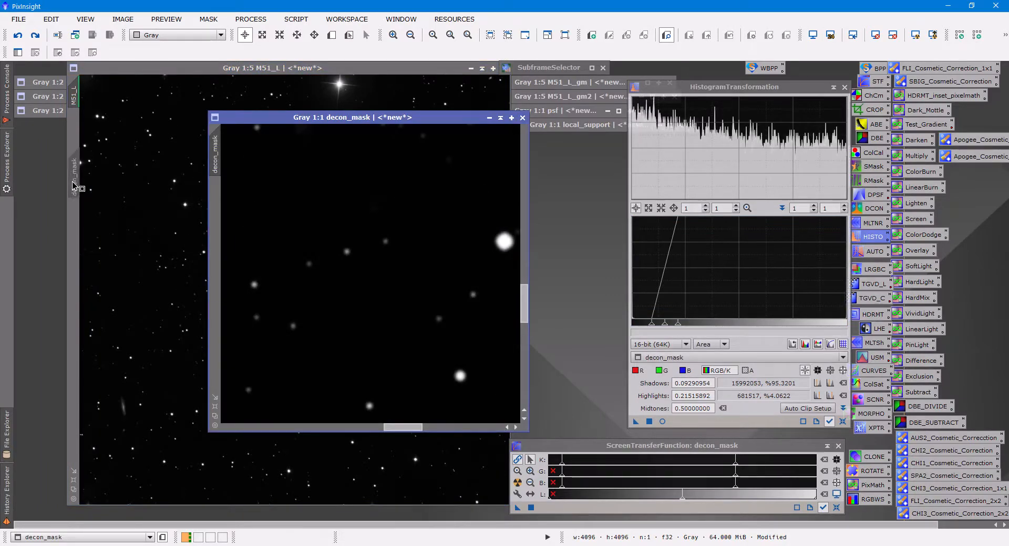
pyautogui.click(493, 120)
pyautogui.moveTo(392, 273)
pyautogui.mouseDown()
pyautogui.moveTo(550, 197)
pyautogui.moveTo(627, 140)
pyautogui.mouseUp()
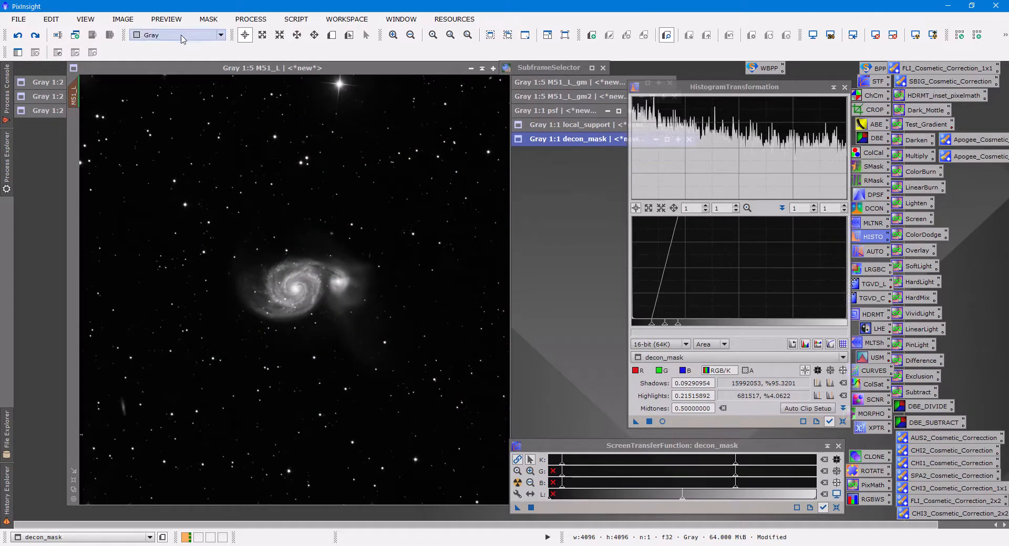
# Show the mask overlay on M51_L to examine which areas are protected, then hide the overlay.
pyautogui.click(179, 67)
pyautogui.click(206, 19)
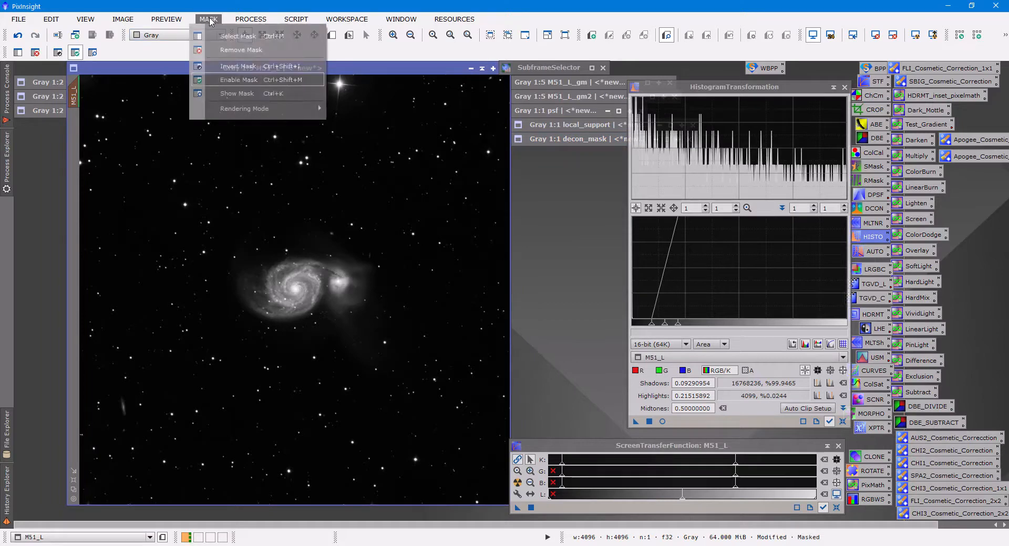
pyautogui.click(228, 92)
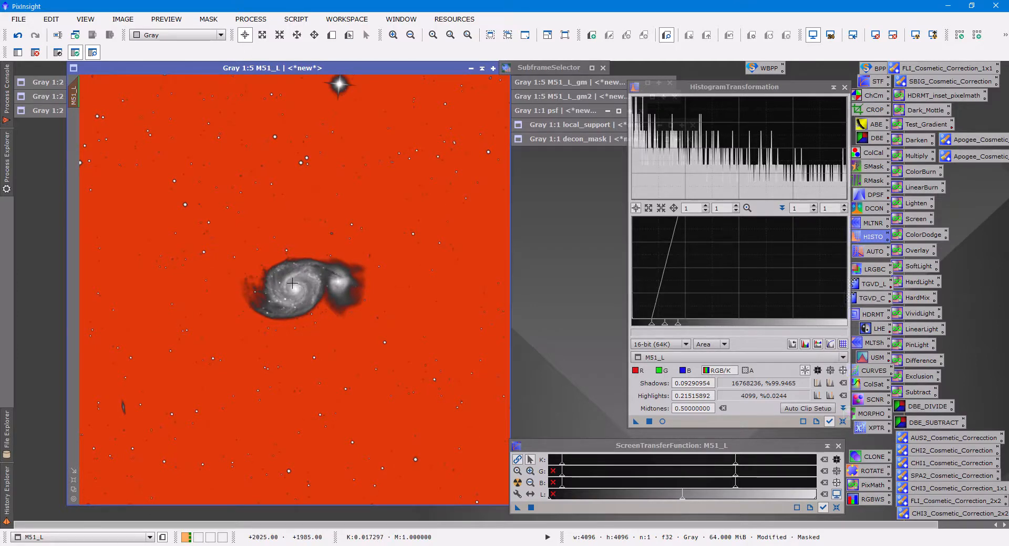
pyautogui.click(206, 21)
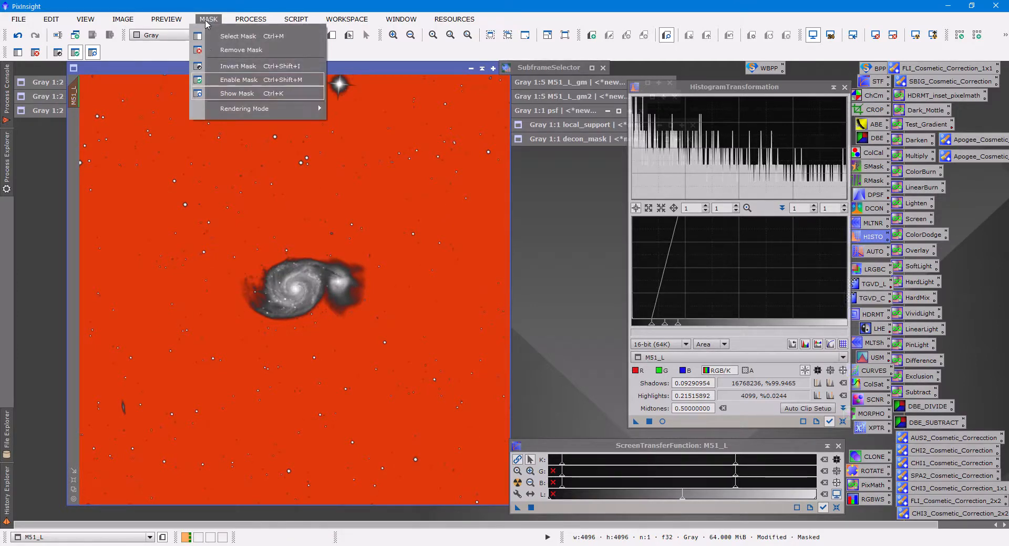
pyautogui.click(237, 93)
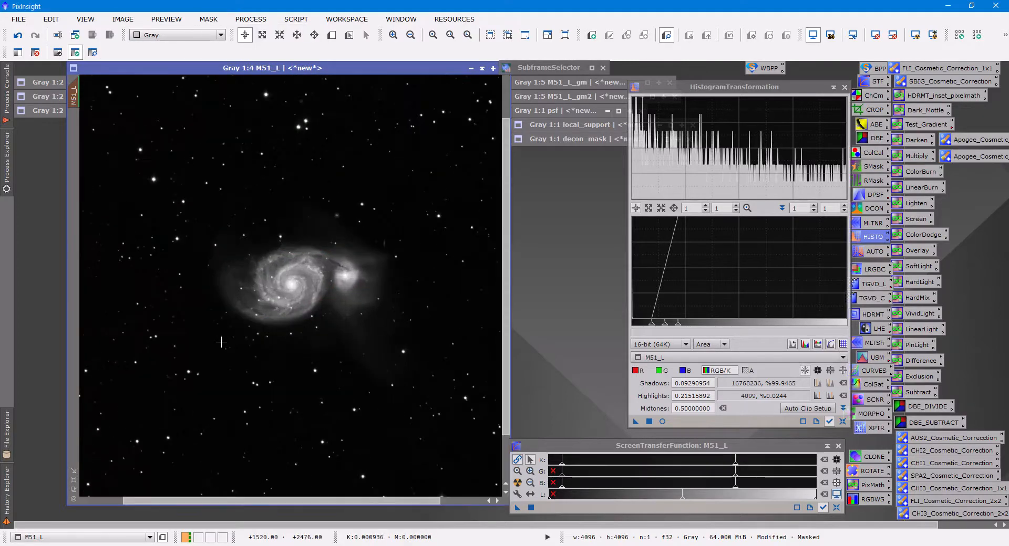
# Define a preview of about 838 by 1062 pixels over the core and left side of M51_L's spiral galaxy and open it.
pyautogui.scroll(2, 221, 342)
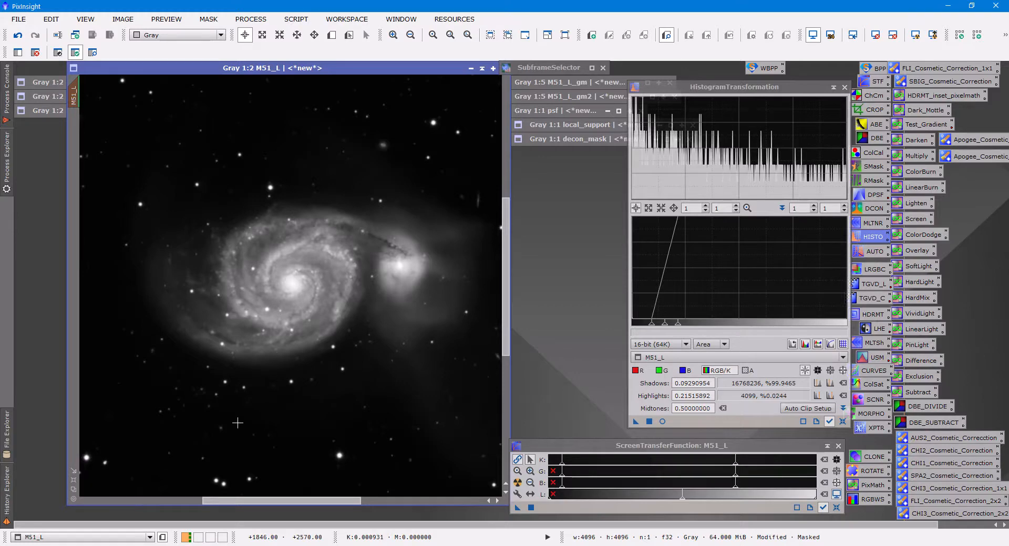
pyautogui.hotkey('alt', 'n')
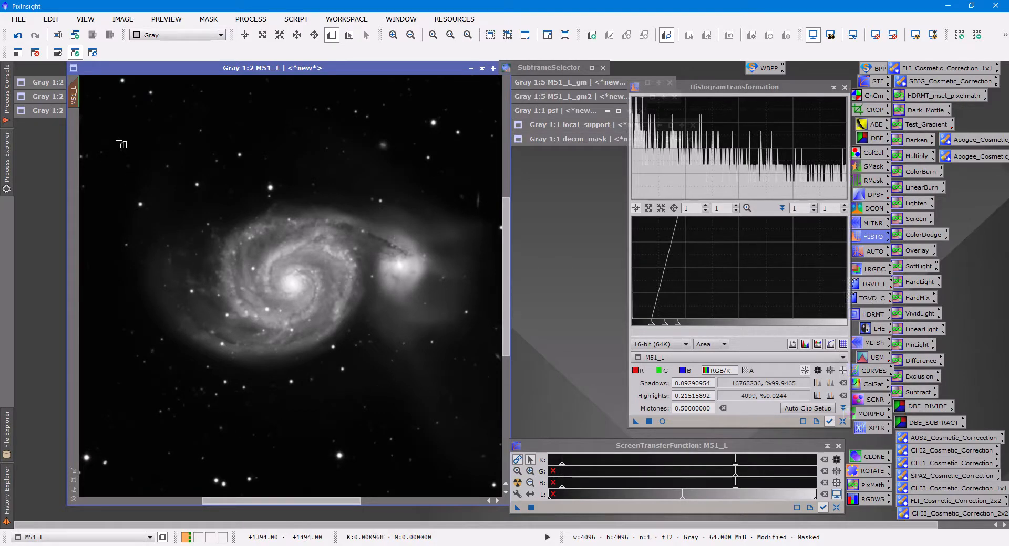
pyautogui.moveTo(119, 141); pyautogui.dragTo(341, 421)
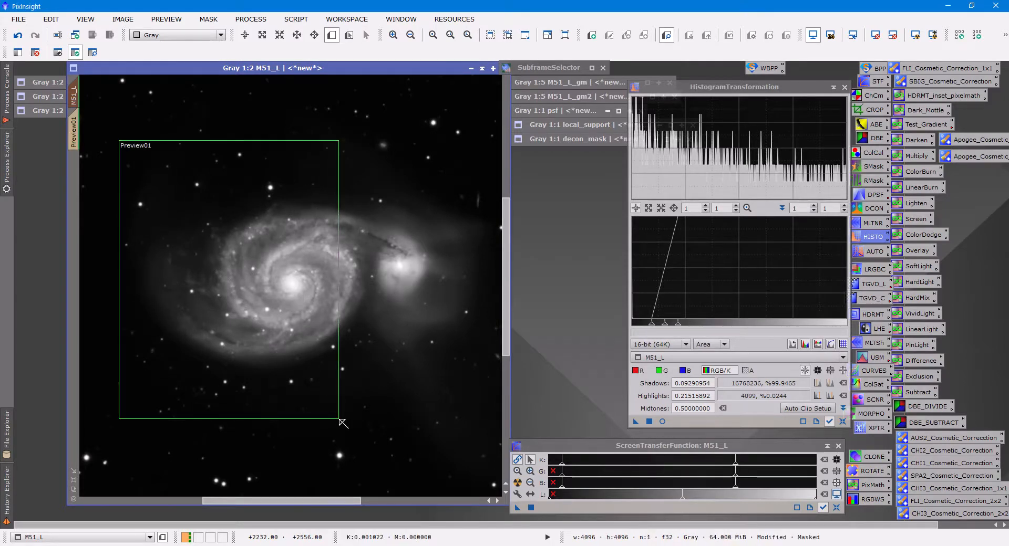
pyautogui.click(75, 138)
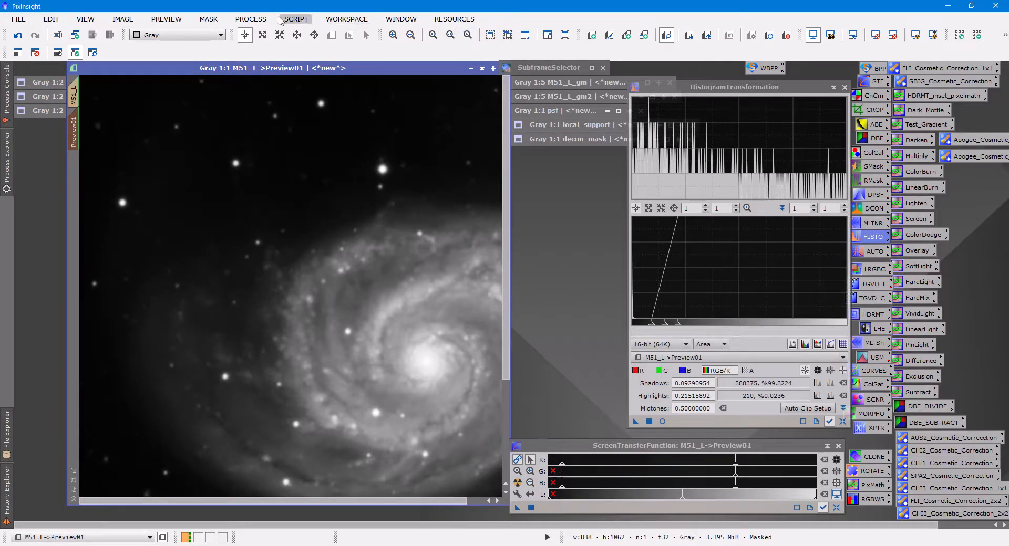
# Open the Deconvolution process and assign the psf image as its external PSF.
pyautogui.click(250, 19)
pyautogui.moveTo(310, 12)
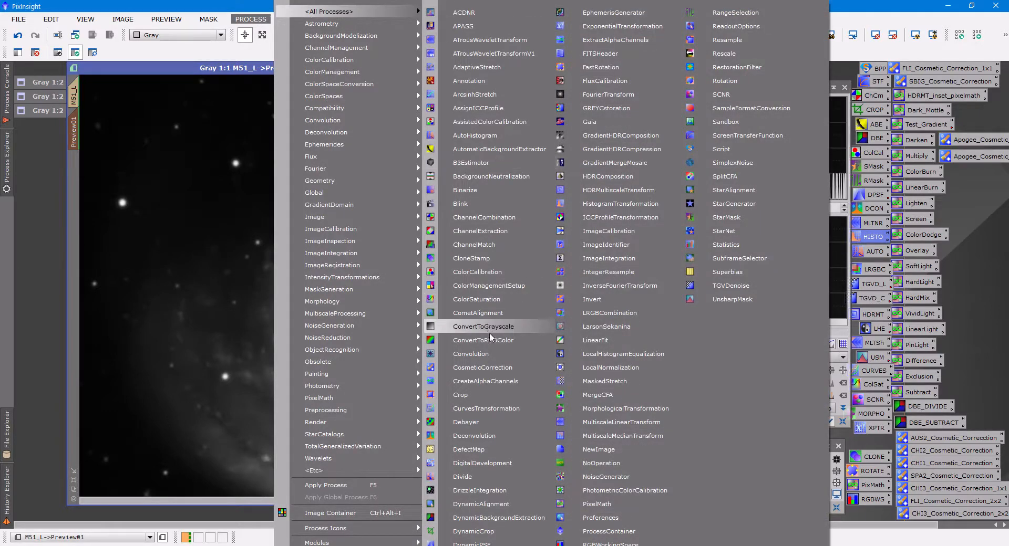
pyautogui.click(473, 436)
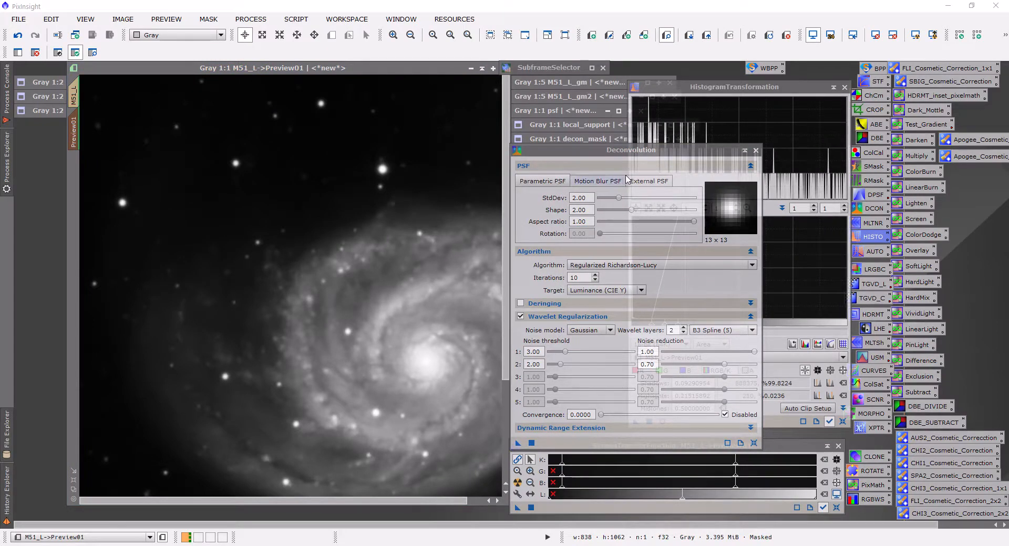
pyautogui.click(647, 183)
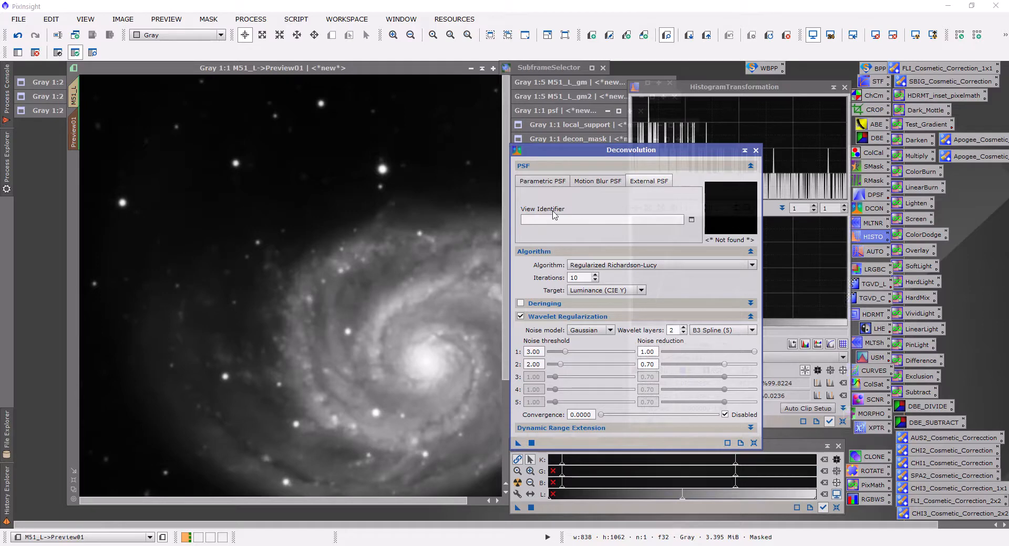
pyautogui.click(690, 221)
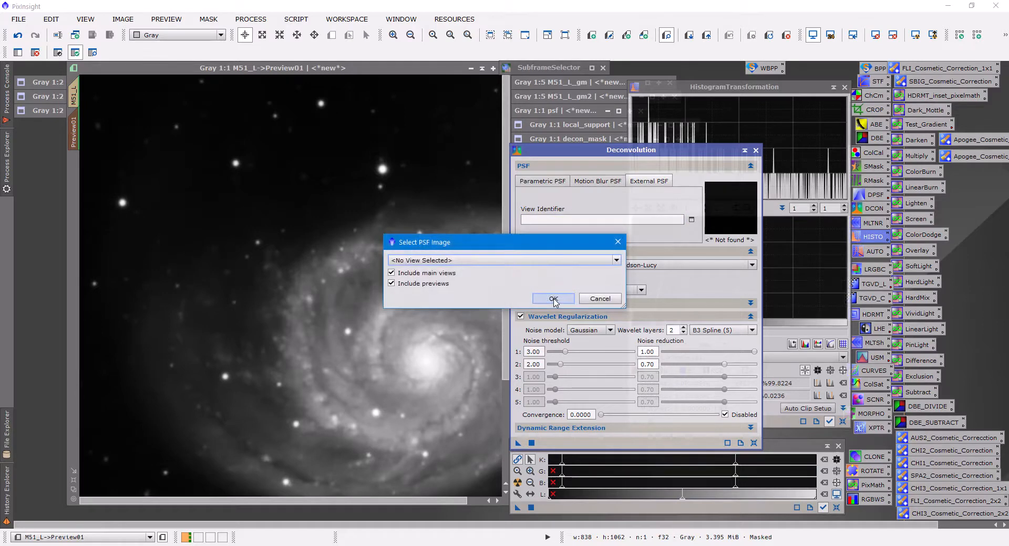
pyautogui.click(434, 261)
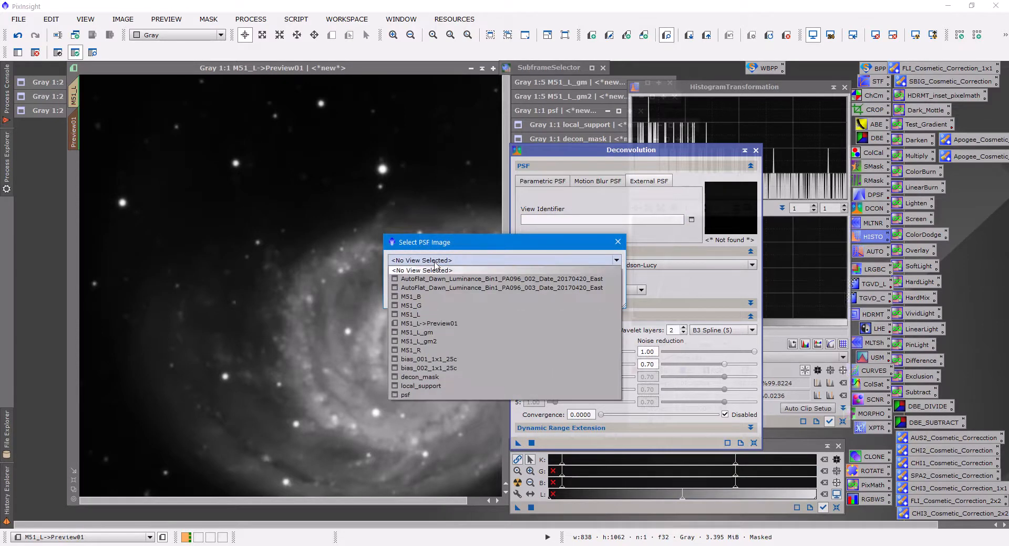
pyautogui.click(405, 395)
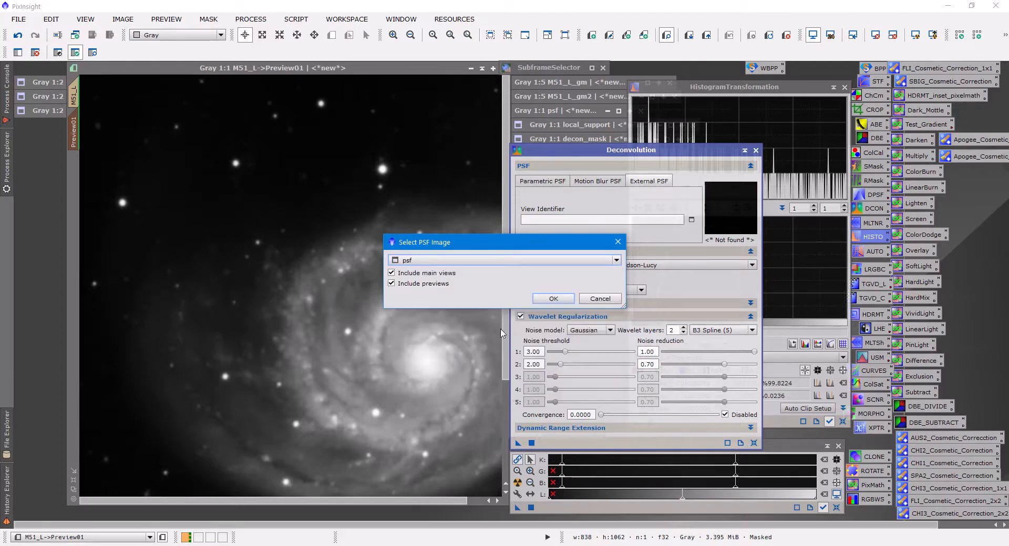
pyautogui.click(551, 300)
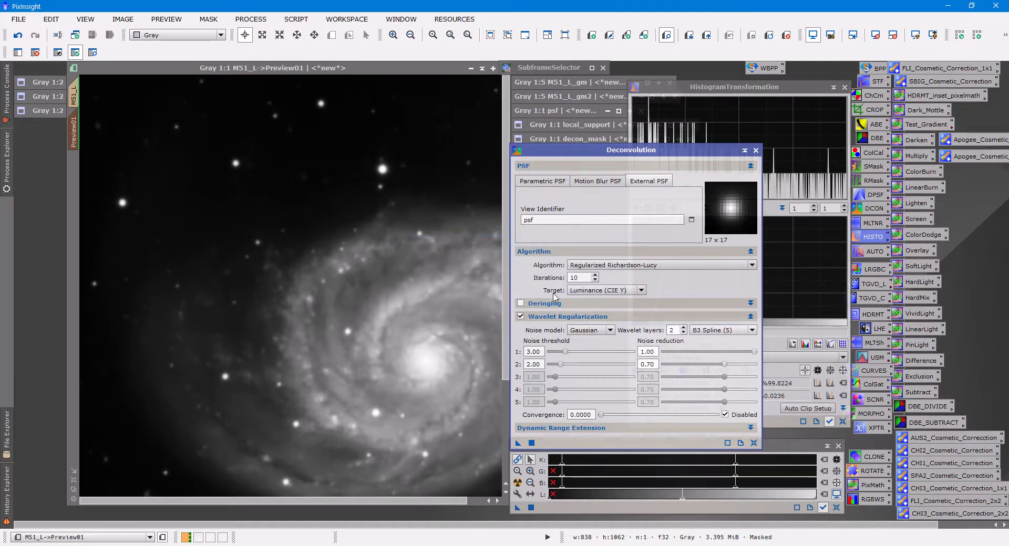
# Enable deringing with local deringing in Deconvolution, using local_support as the support image.
pyautogui.click(520, 304)
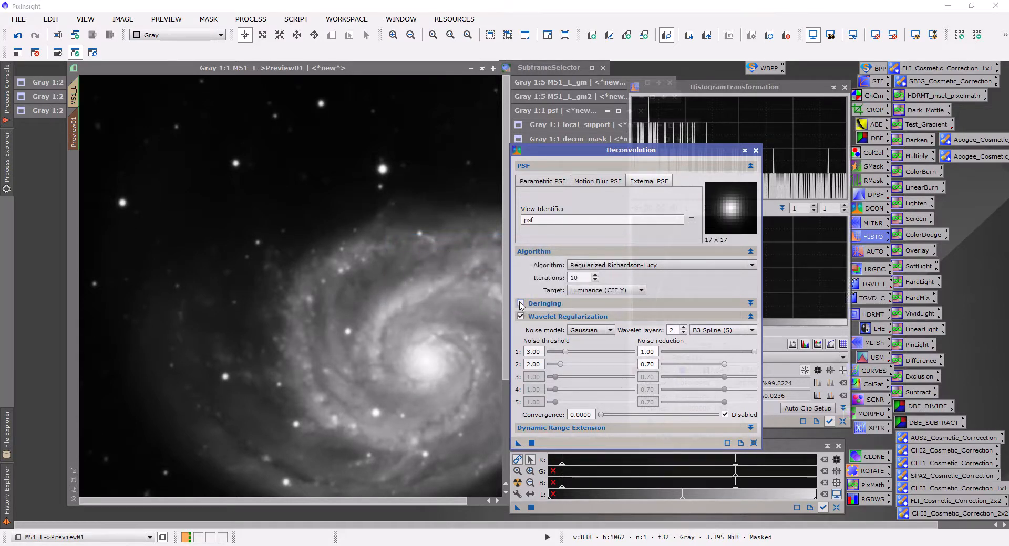
pyautogui.click(580, 304)
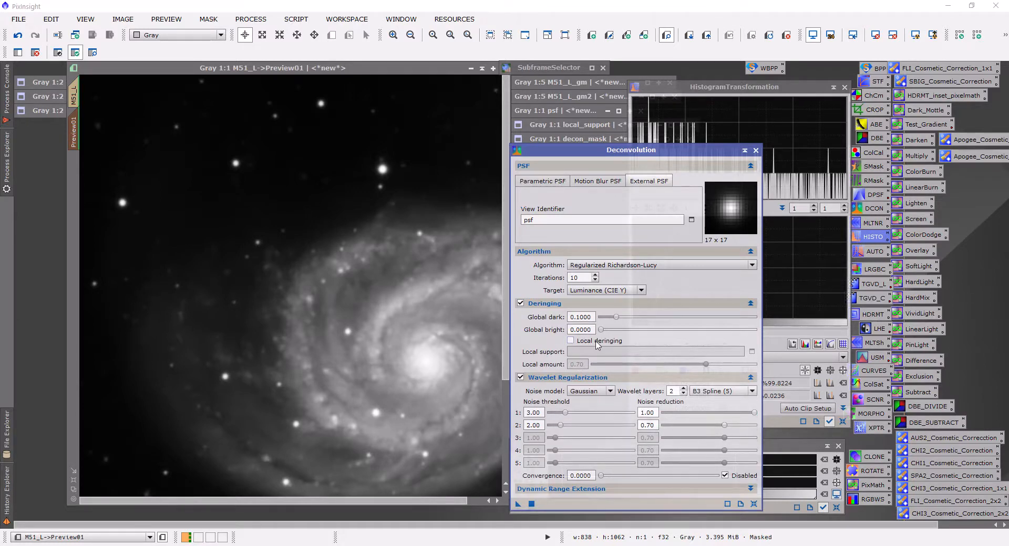
pyautogui.click(571, 341)
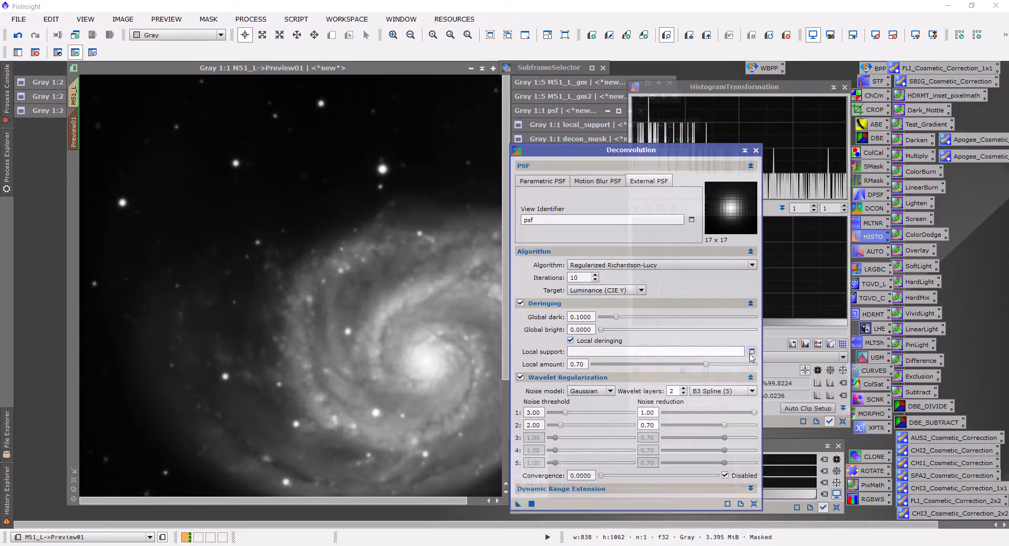
pyautogui.click(752, 351)
pyautogui.click(524, 271)
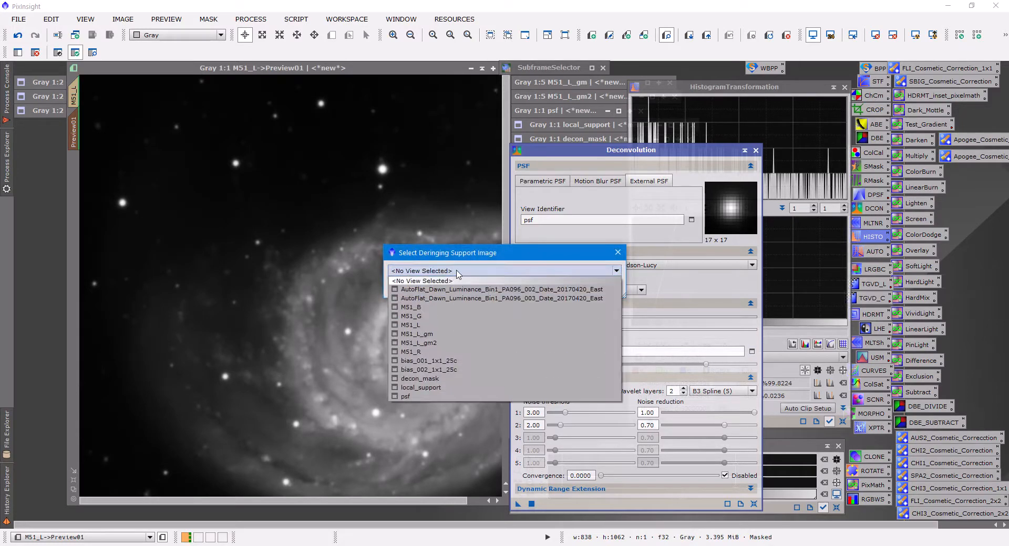
pyautogui.click(422, 389)
pyautogui.click(545, 289)
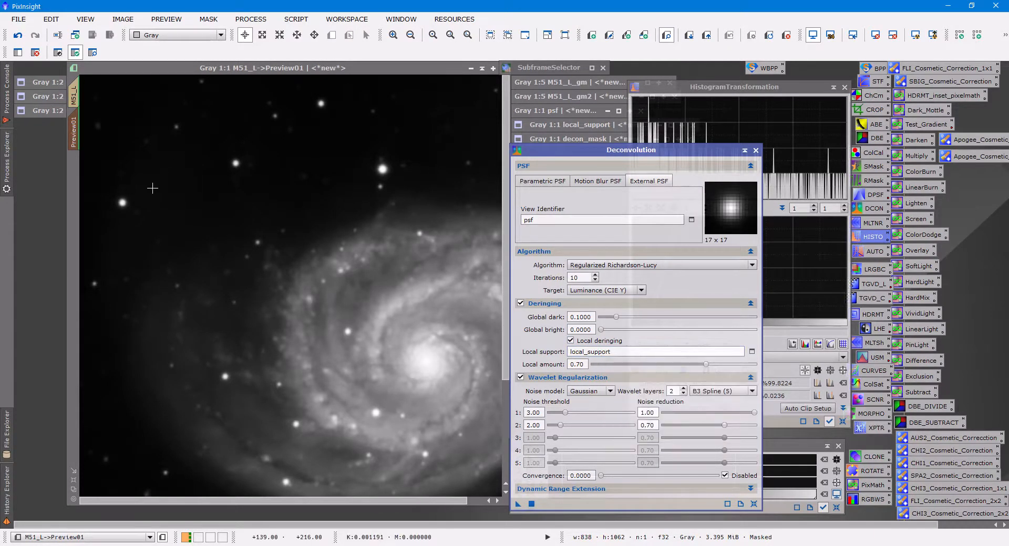
# Try Deconvolution on Preview01 with global dark 0.1000 and two wavelet layers, and undo the result.
pyautogui.moveTo(517, 504); pyautogui.dragTo(444, 454)
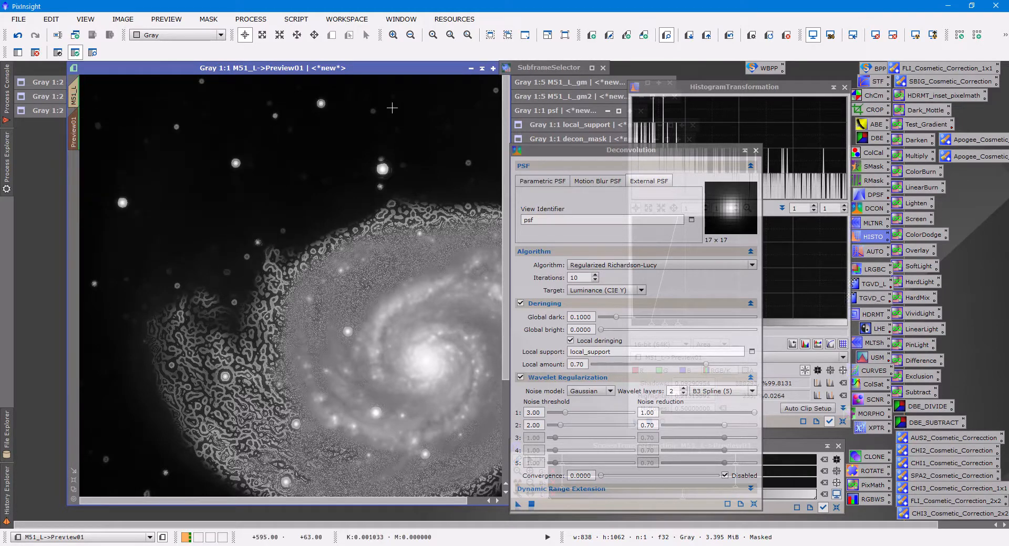
pyautogui.click(729, 36)
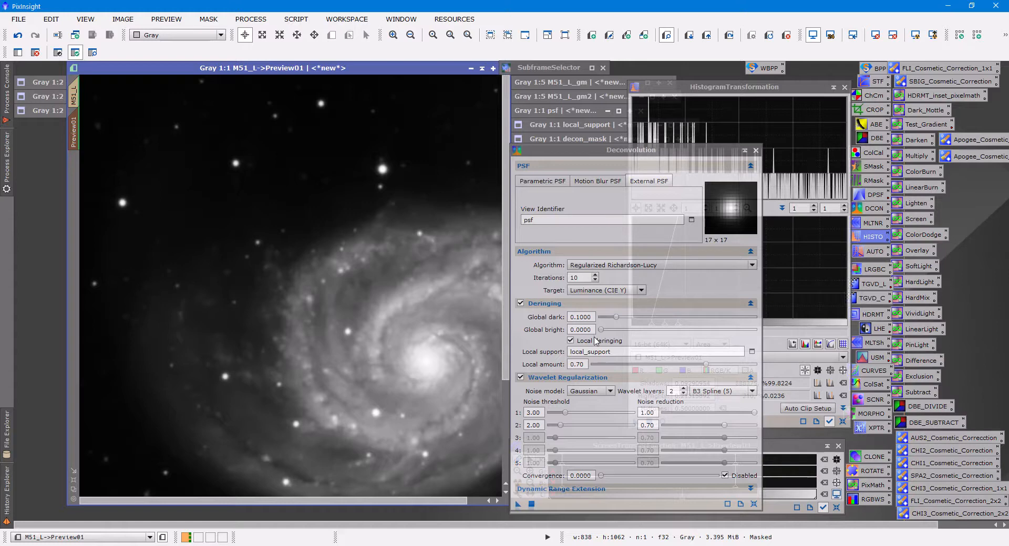
# Apply Deconvolution to Preview01 with global dark 0.0100, global bright 0.0025 and five wavelet layers.
pyautogui.moveTo(583, 365)
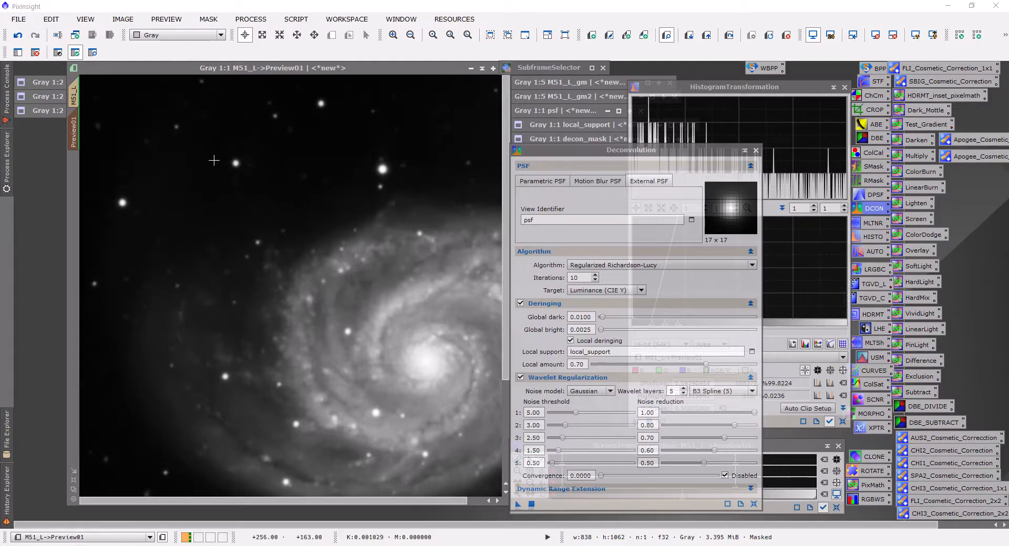
pyautogui.moveTo(516, 506); pyautogui.dragTo(333, 343)
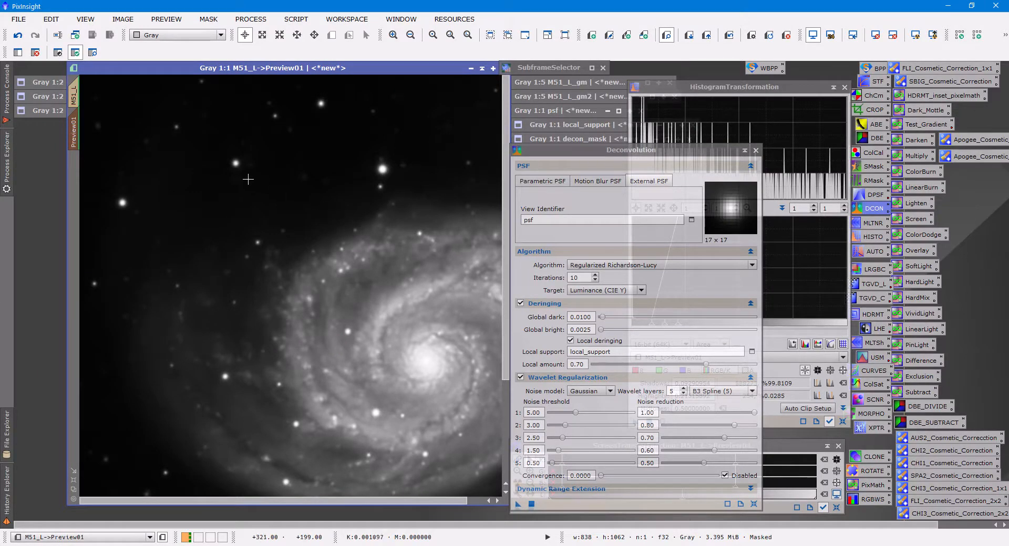
# Compare Preview01 repeatedly before and after Deconvolution, examining the spiral arms, the stars and the background.
pyautogui.click(730, 36)
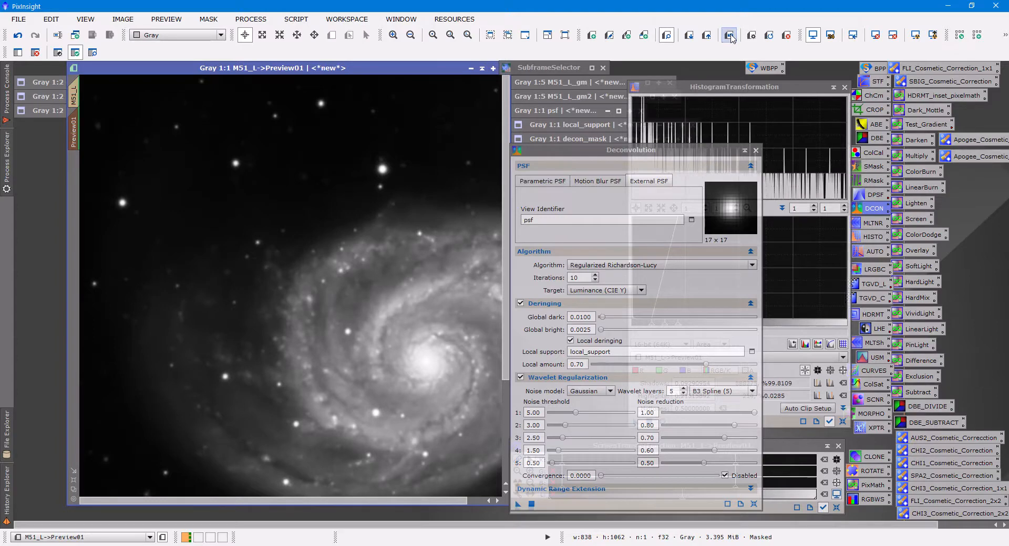
pyautogui.click(731, 35)
pyautogui.click(730, 35)
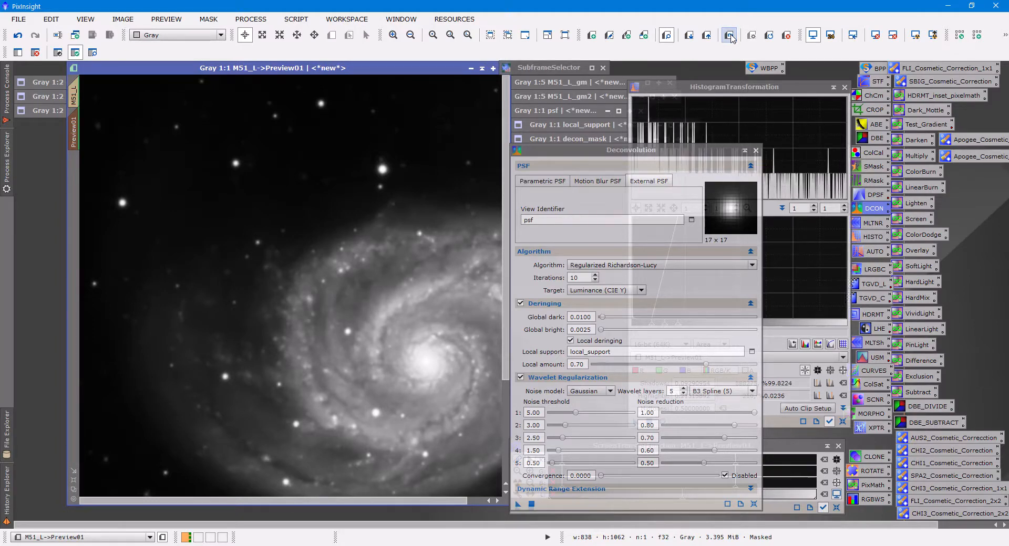
pyautogui.click(731, 35)
pyautogui.click(730, 35)
pyautogui.click(730, 36)
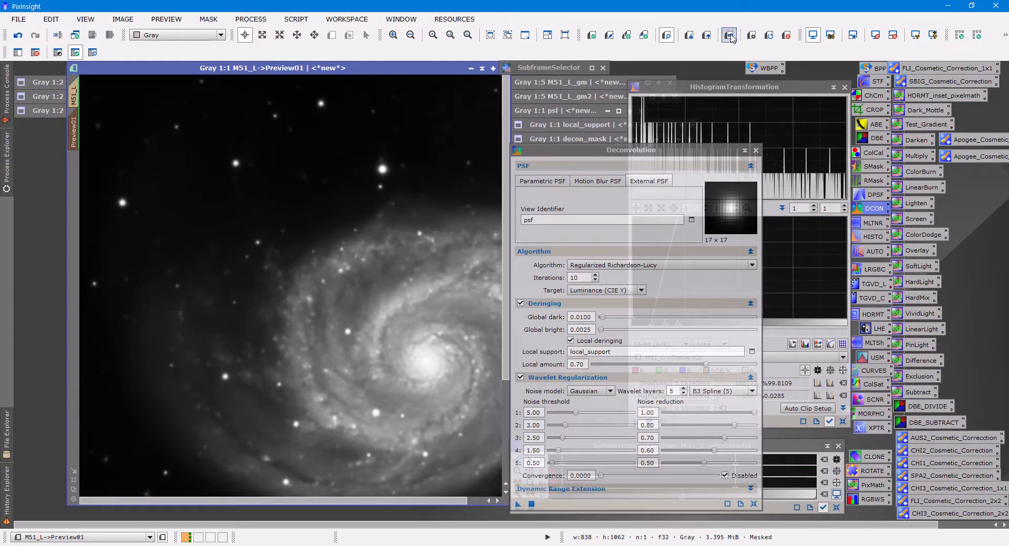
pyautogui.click(730, 35)
pyautogui.click(730, 36)
pyautogui.click(729, 36)
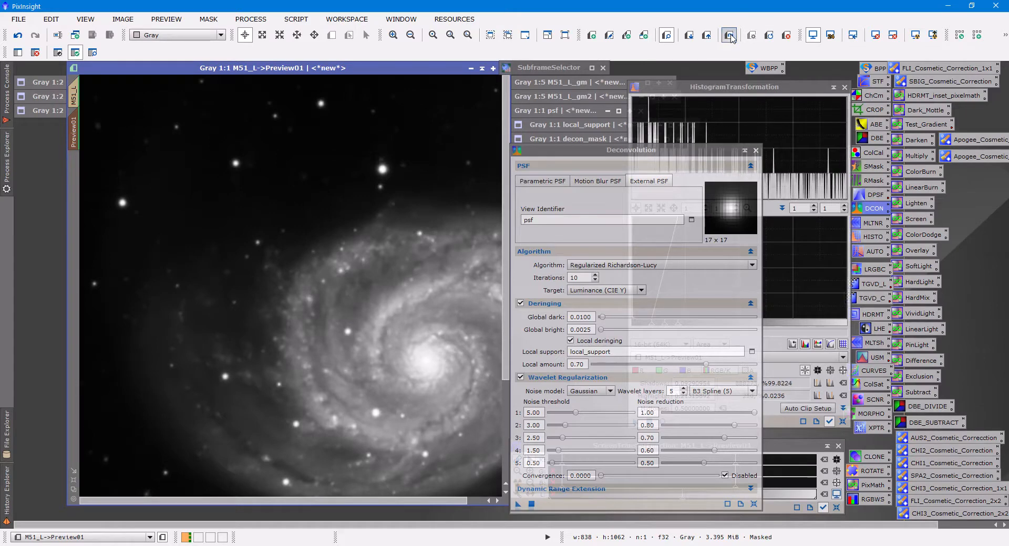
pyautogui.click(729, 36)
pyautogui.click(729, 36)
pyautogui.click(729, 36)
pyautogui.click(729, 36)
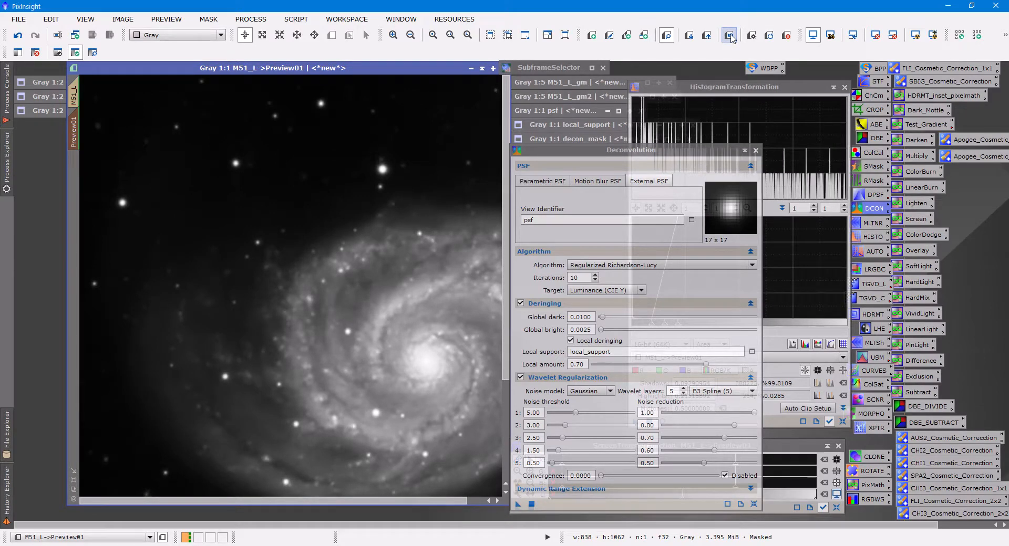
pyautogui.click(729, 36)
pyautogui.click(729, 36)
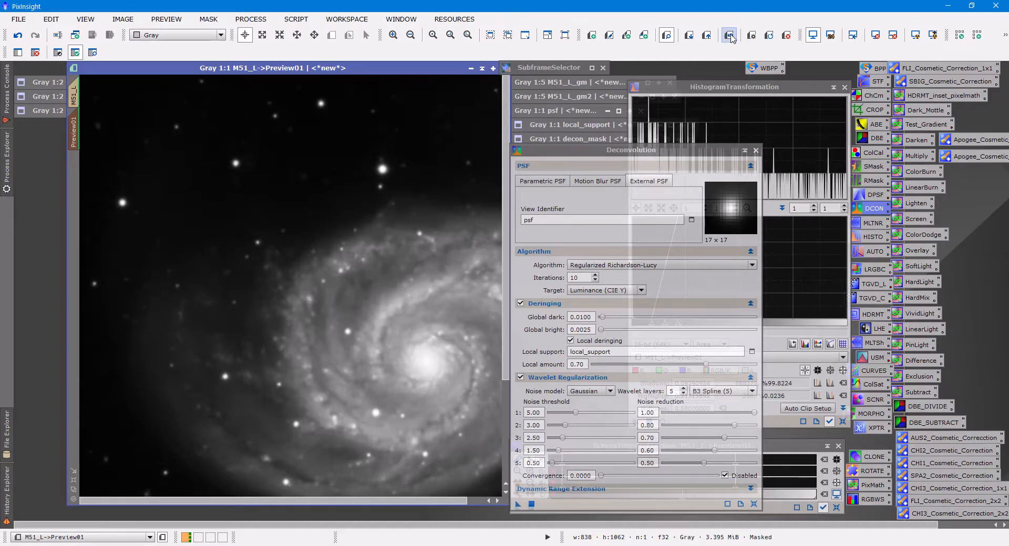
pyautogui.click(730, 36)
pyautogui.click(730, 36)
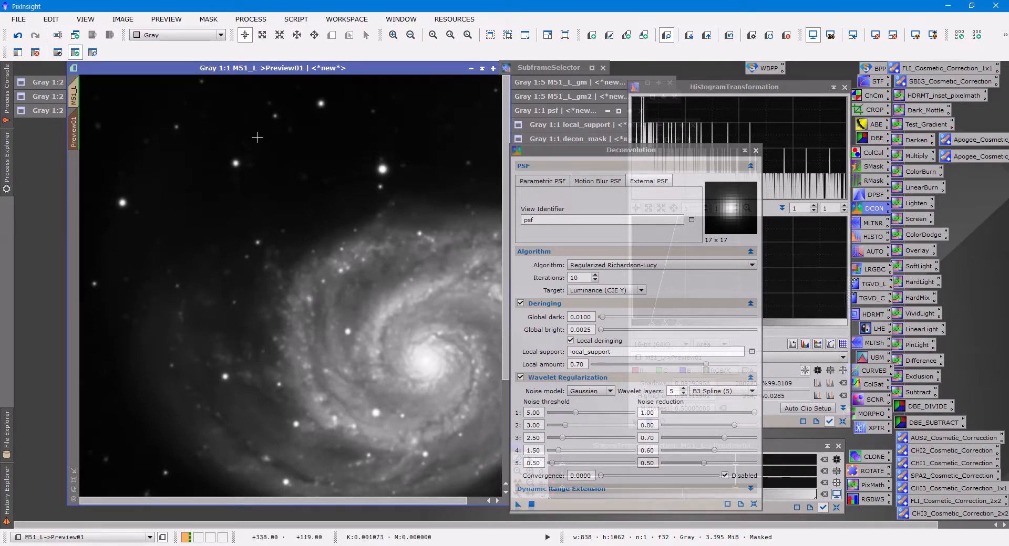
# Apply the same Deconvolution settings to the full M51_L image.
pyautogui.click(74, 95)
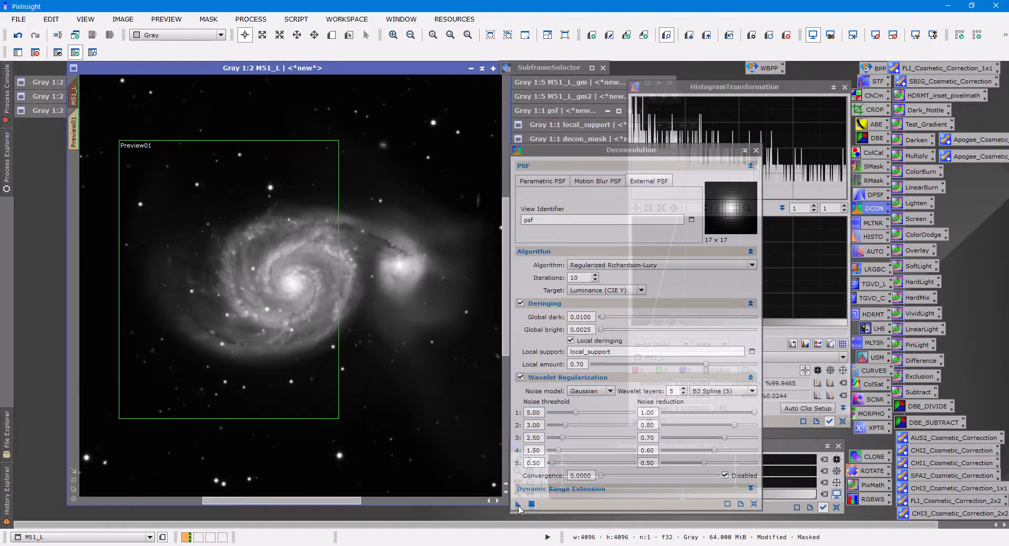
pyautogui.moveTo(518, 505); pyautogui.dragTo(430, 424)
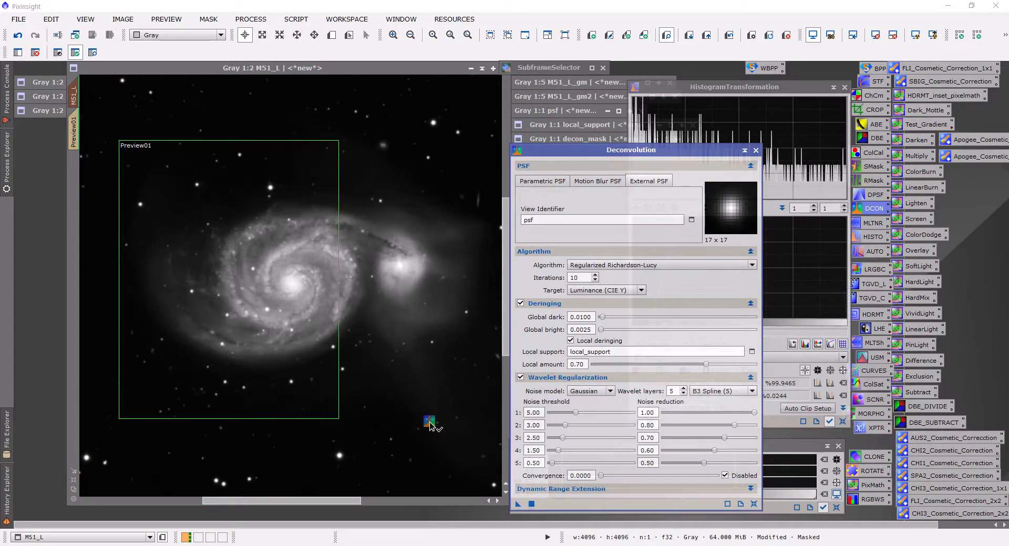
pyautogui.moveTo(430, 423); pyautogui.dragTo(429, 420)
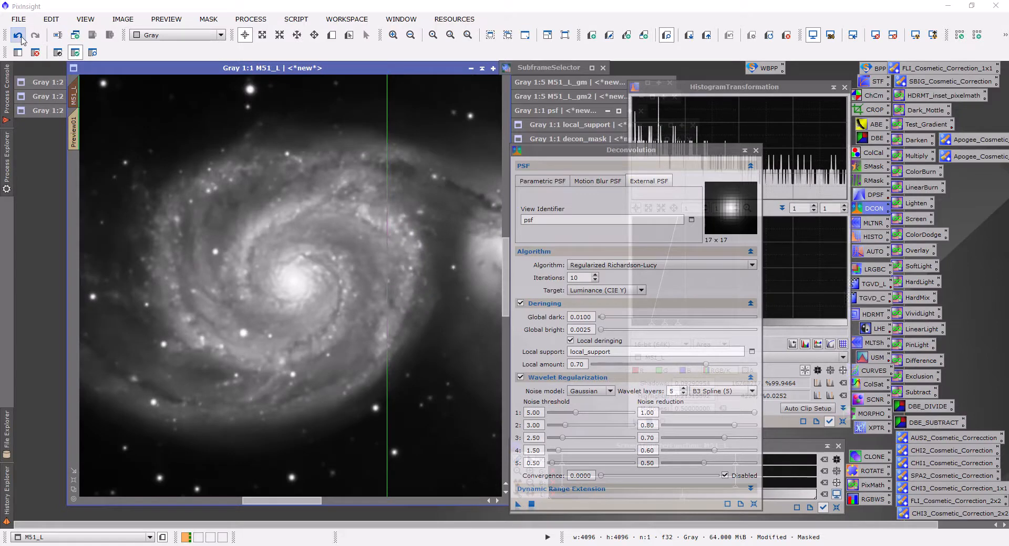
# Compare the full M51_L galaxy at 1:1 with and without Deconvolution by undoing and redoing it.
pyautogui.click(19, 37)
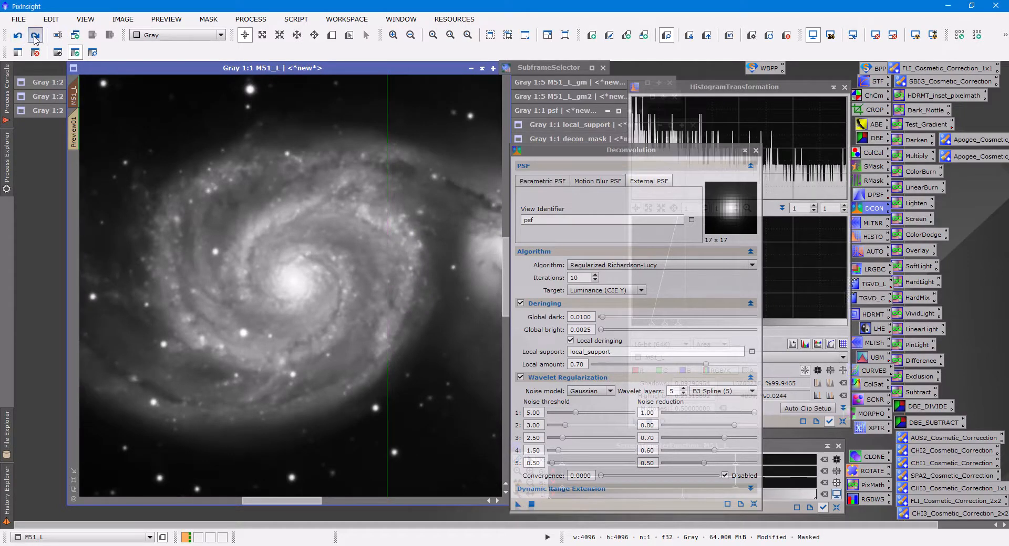
pyautogui.click(35, 37)
pyautogui.click(18, 37)
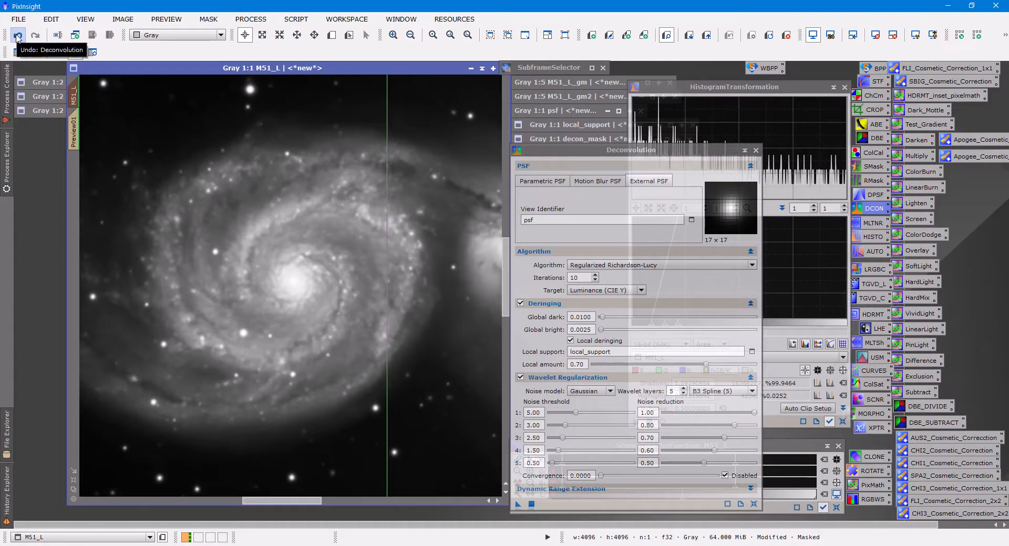
# Undo Deconvolution on M51_L, duplicate the undeconvolved image as M51_L_clone, and redo Deconvolution on M51_L.
pyautogui.click(18, 36)
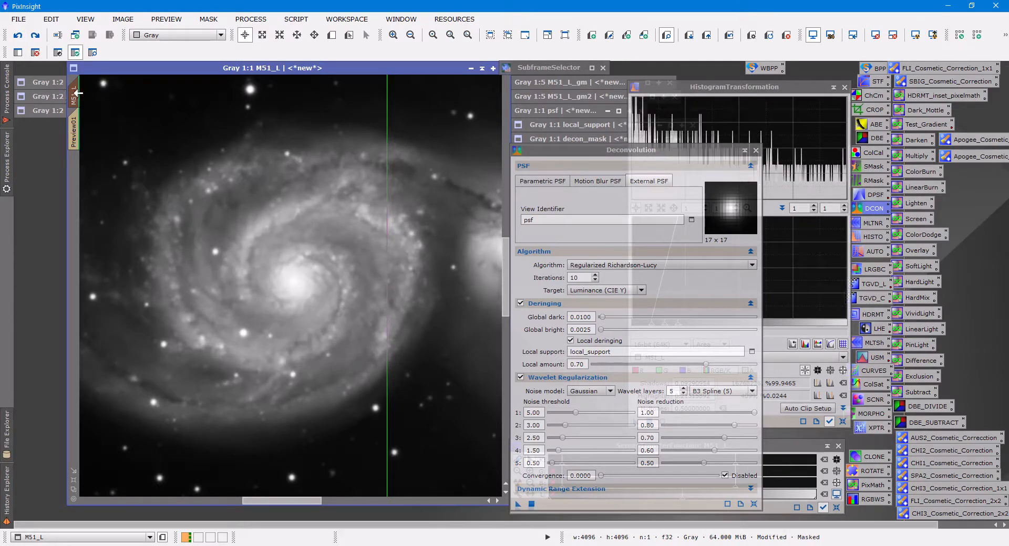
pyautogui.moveTo(77, 93); pyautogui.dragTo(43, 185)
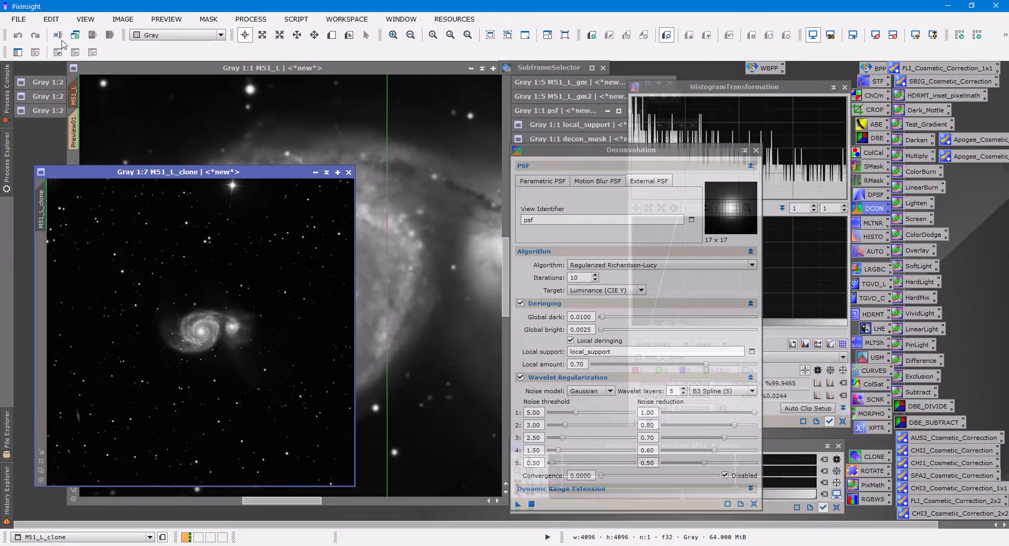
pyautogui.click(124, 66)
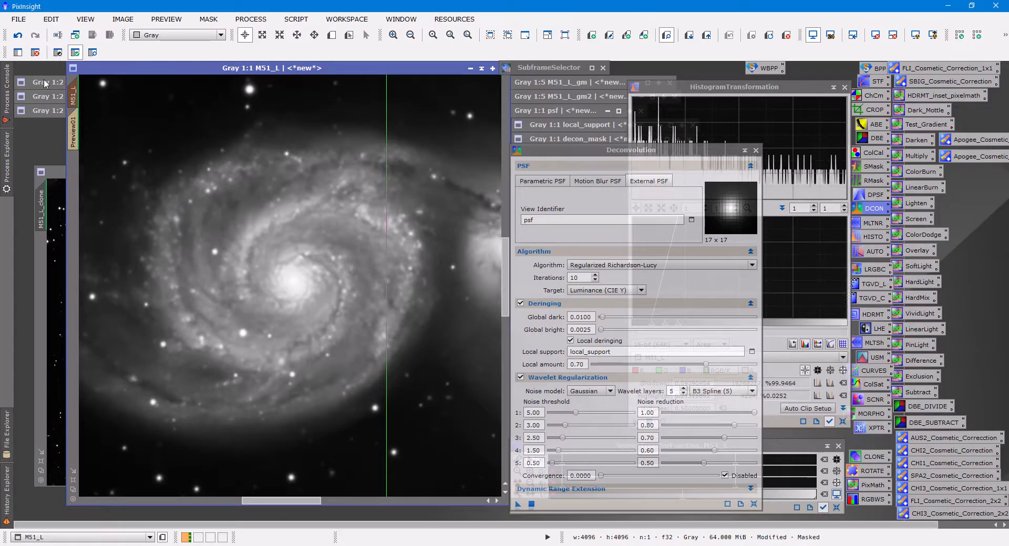
# Enlarge the M51_L_clone window and match its zoom and position to the 1:1 view of M51_L.
pyautogui.click(52, 173)
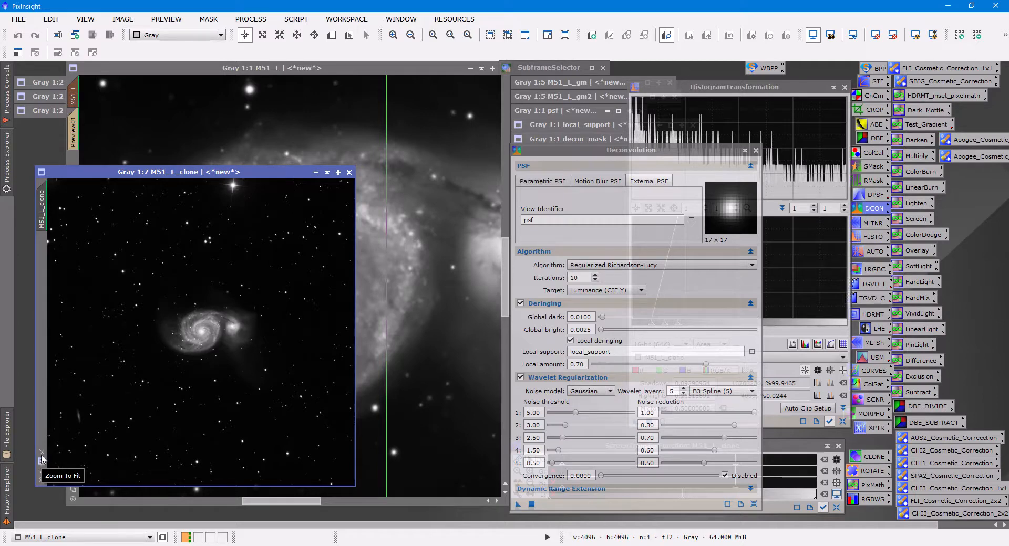
pyautogui.click(75, 95)
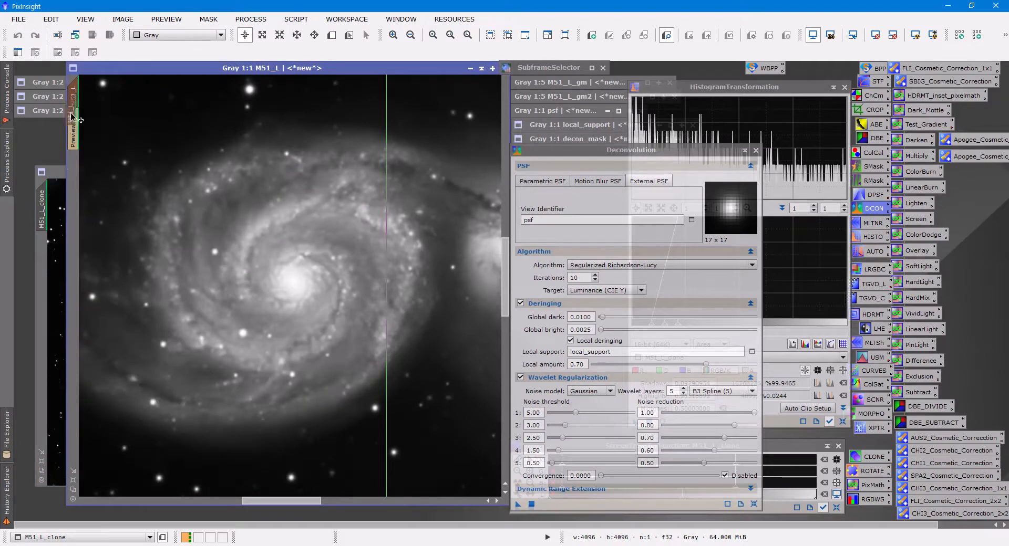
pyautogui.moveTo(73, 119); pyautogui.dragTo(72, 122)
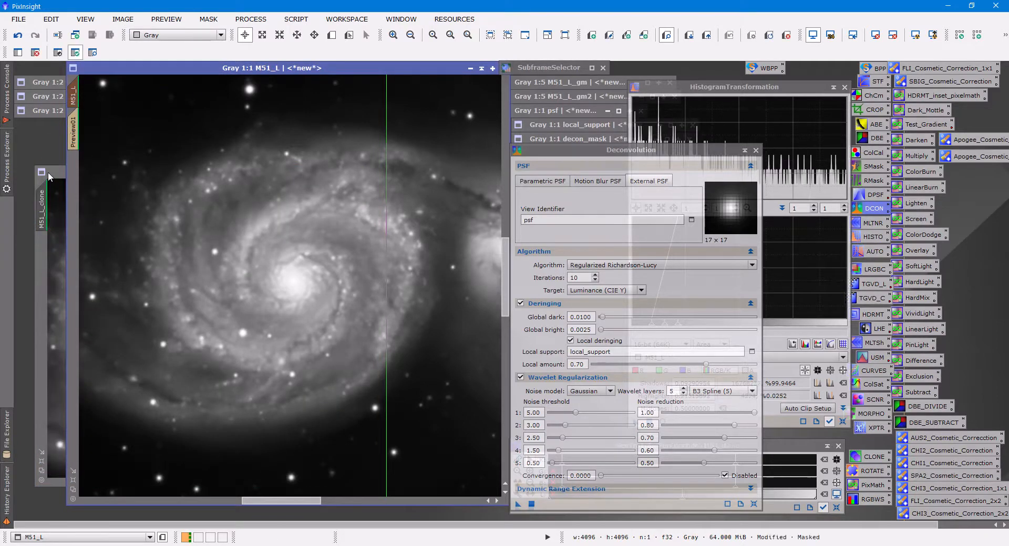
pyautogui.click(48, 172)
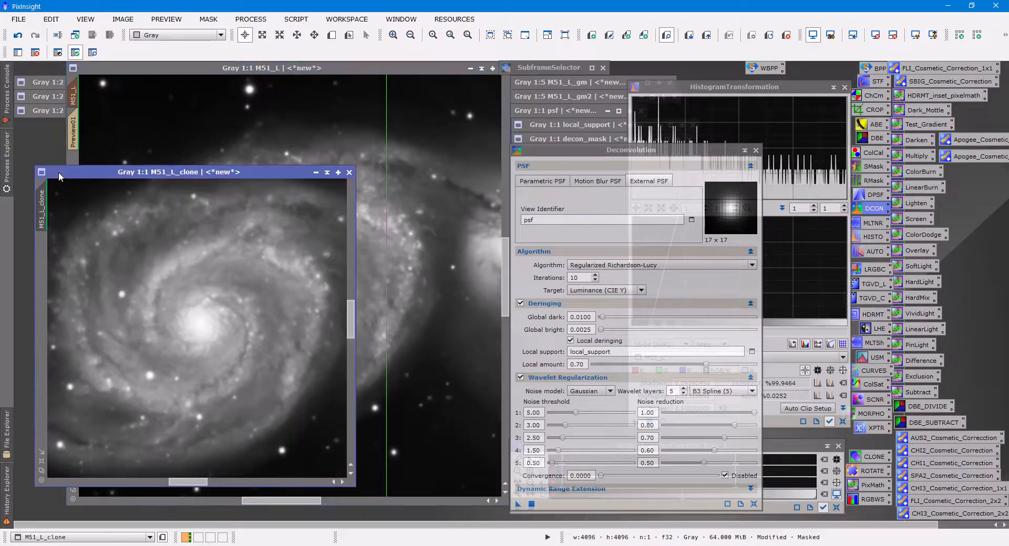
pyautogui.click(42, 461)
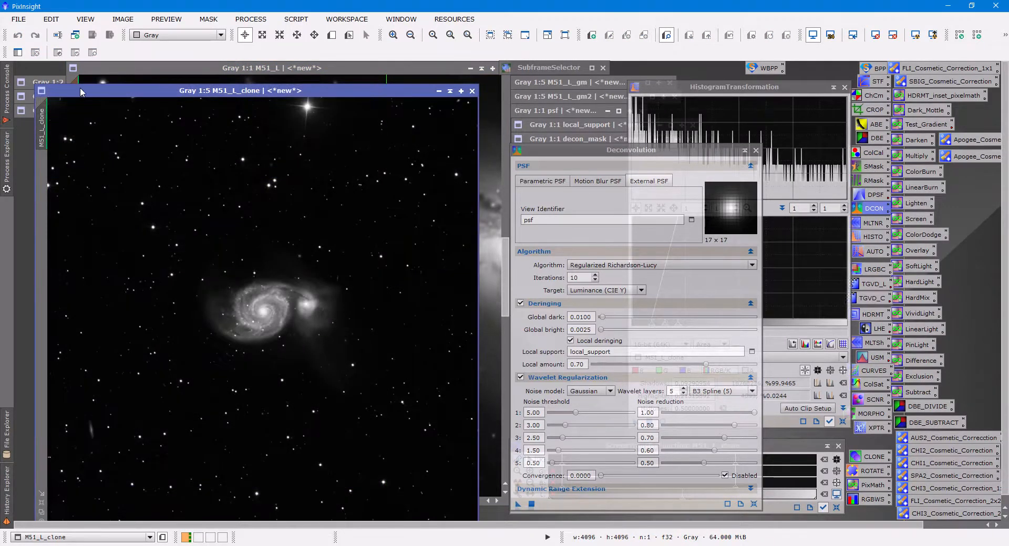
pyautogui.click(102, 74)
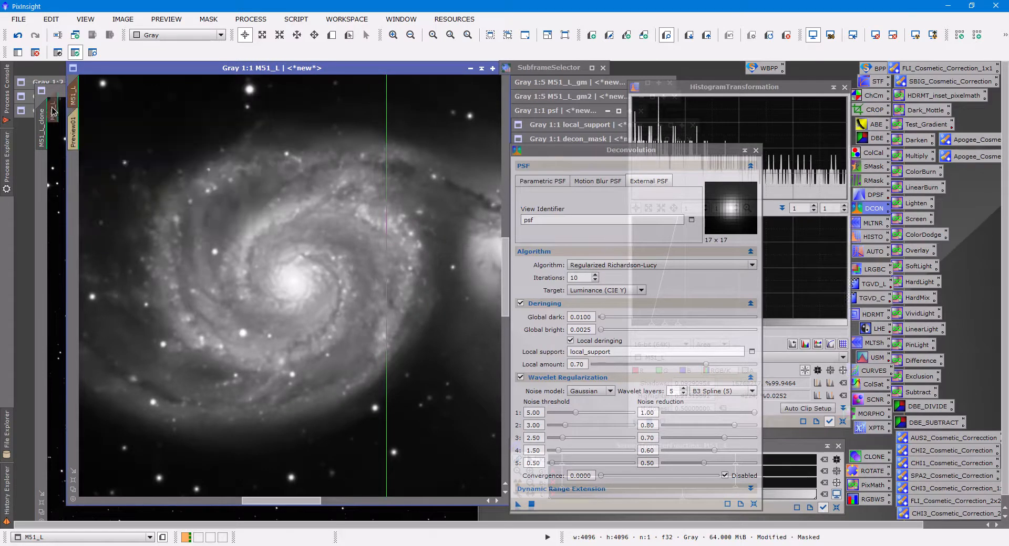
pyautogui.click(61, 92)
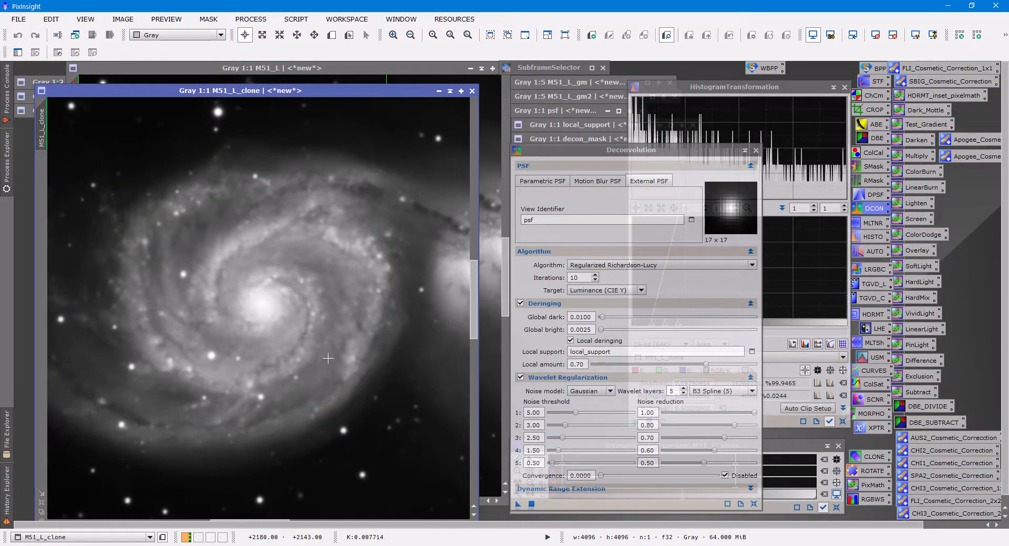
# Apply decon_mask as the mask of M51_L_clone and hide the red mask overlay.
pyautogui.doubleClick(552, 139)
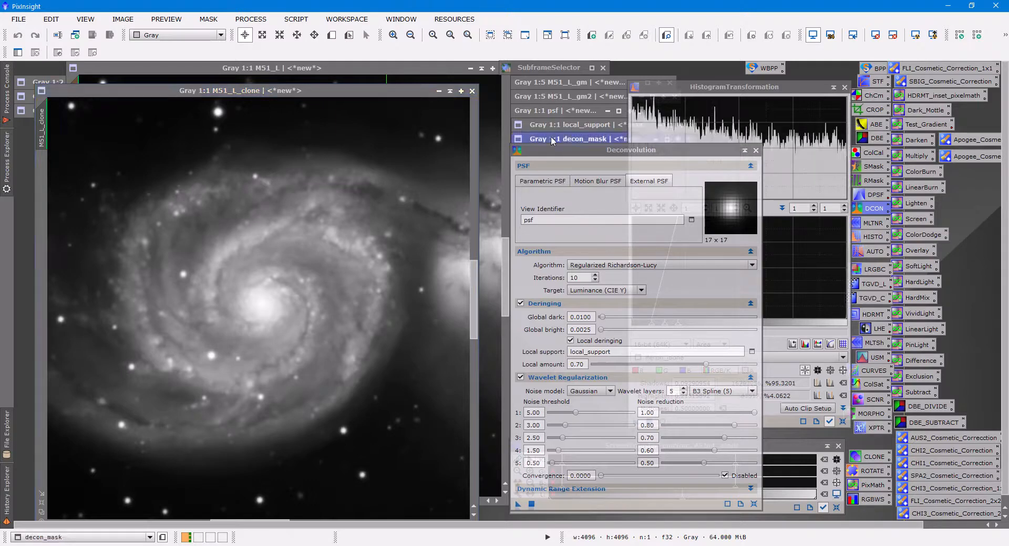
pyautogui.moveTo(221, 146); pyautogui.dragTo(46, 208)
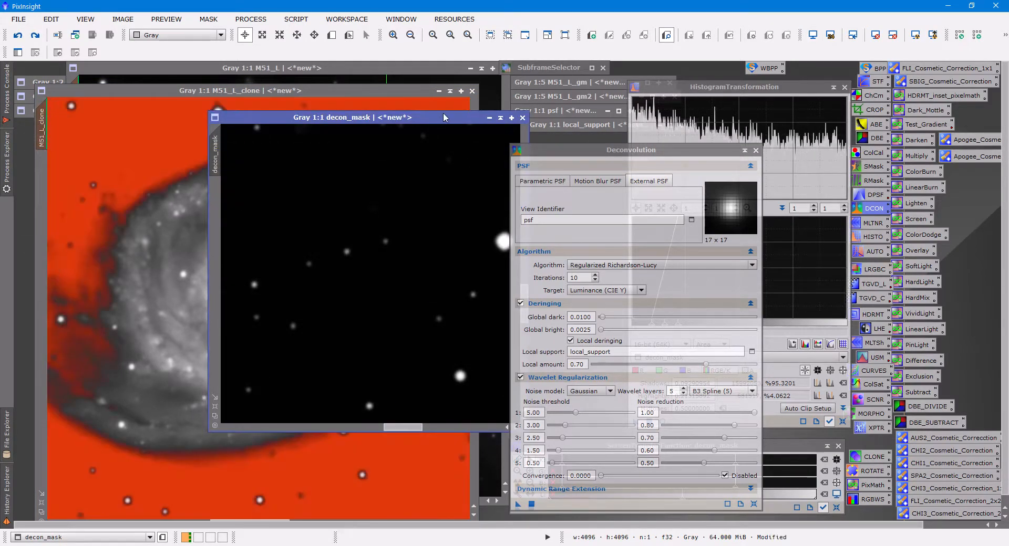
pyautogui.click(500, 119)
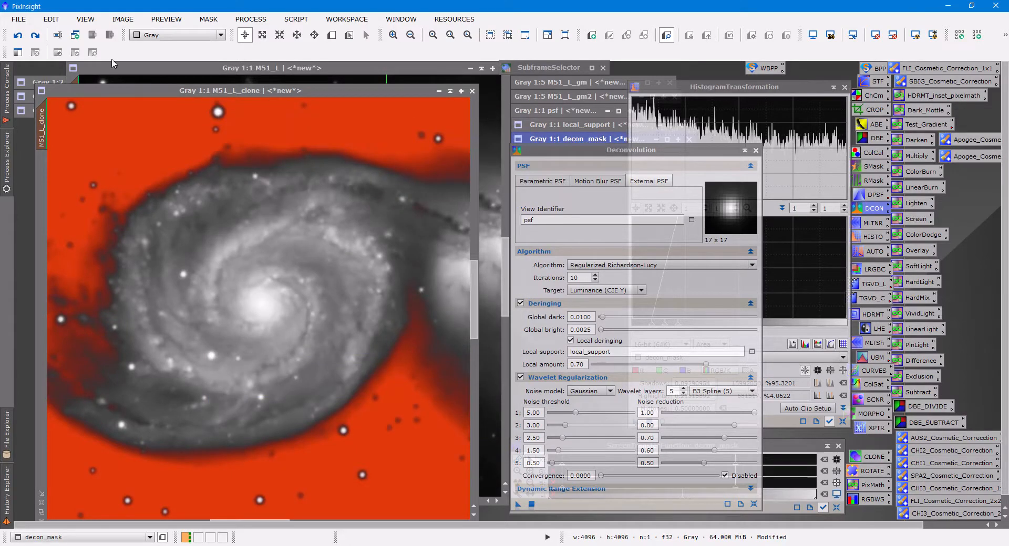
pyautogui.click(140, 91)
pyautogui.click(208, 18)
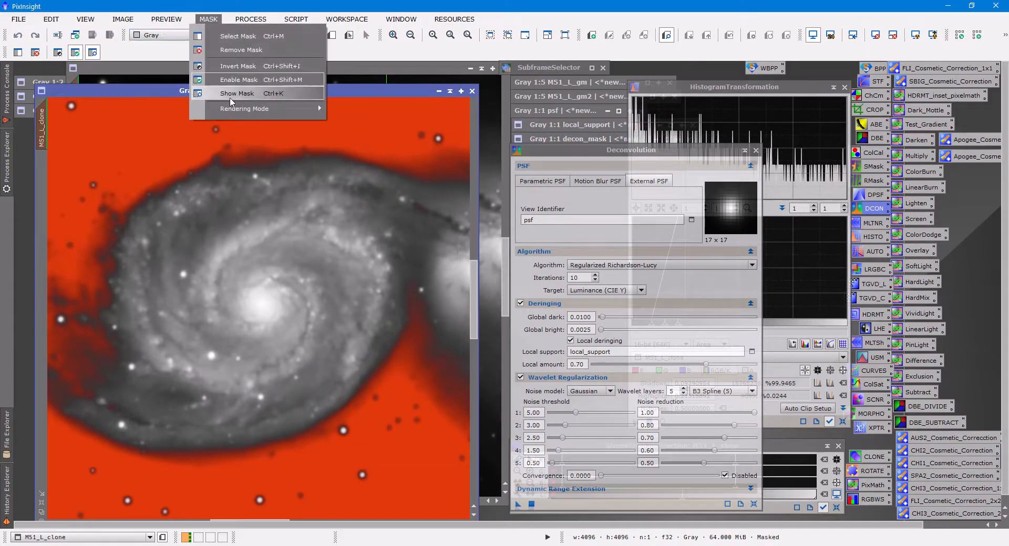
pyautogui.click(235, 94)
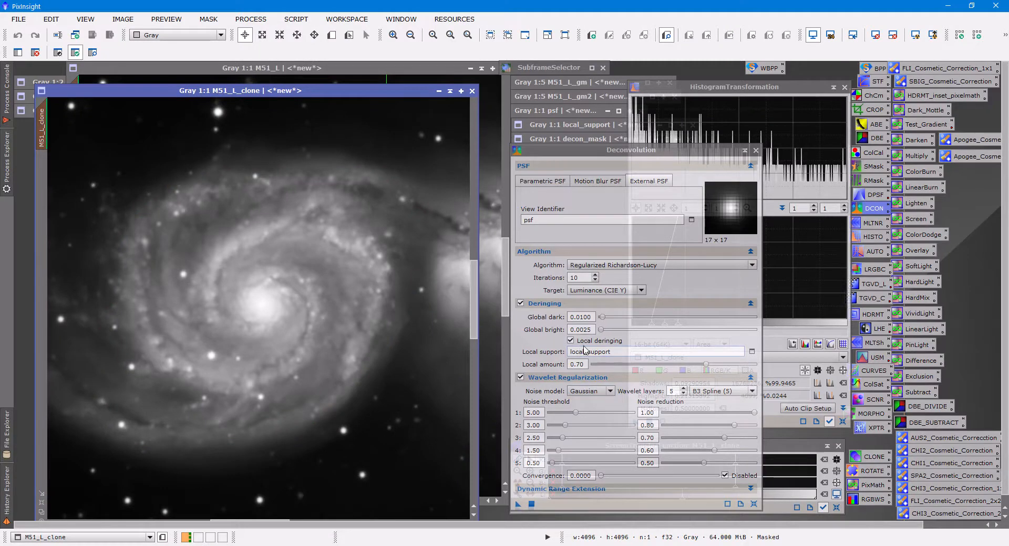
# Apply Deconvolution with 20 iterations to M51_L_clone and compare the galaxy at 1:1 with and without it.
pyautogui.click(573, 278)
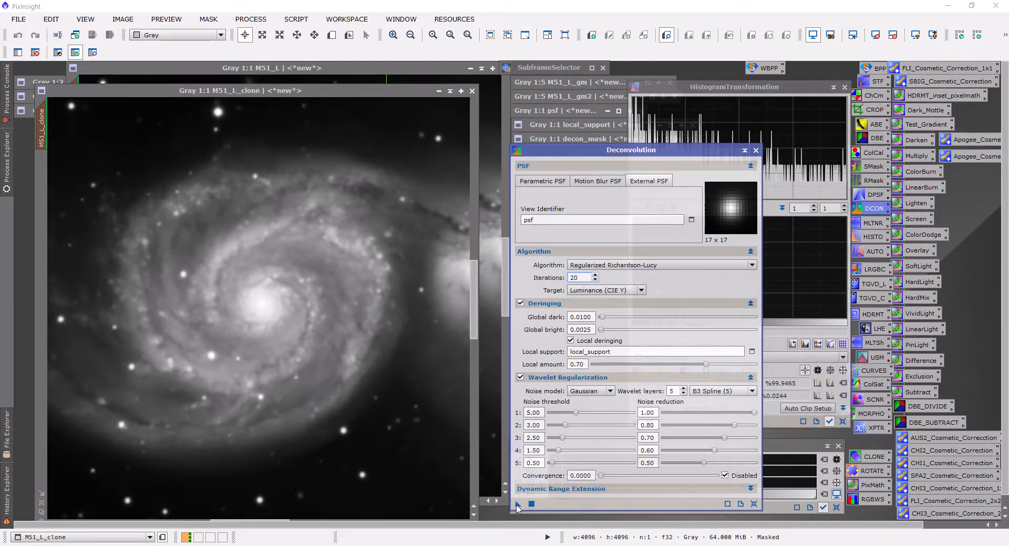
pyautogui.moveTo(518, 507); pyautogui.dragTo(343, 418)
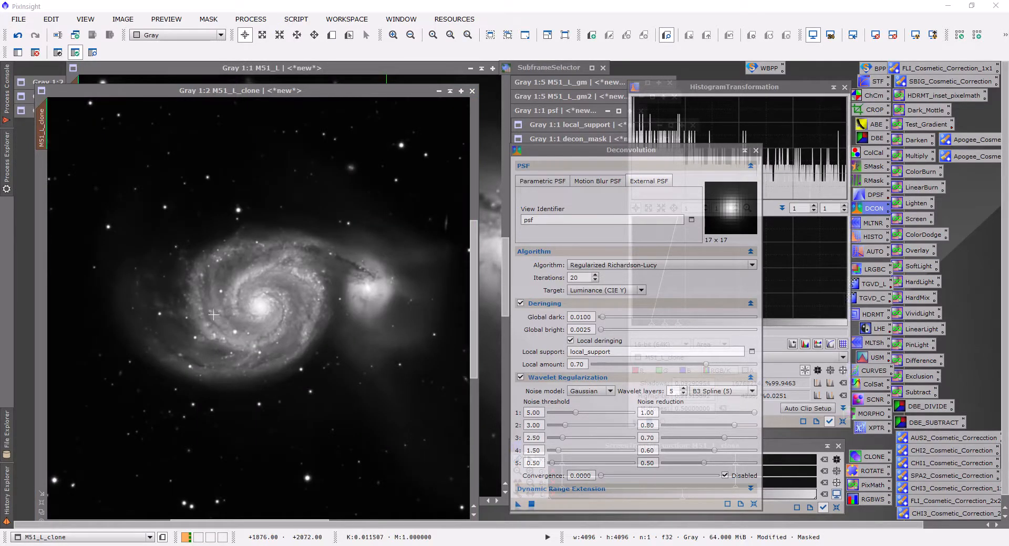
pyautogui.scroll(1, 213, 314)
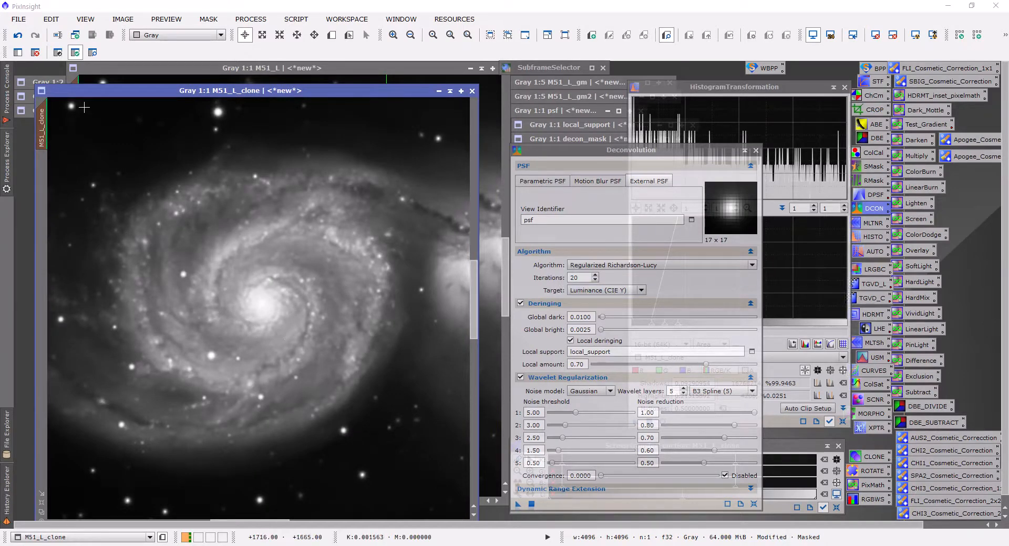
pyautogui.click(17, 37)
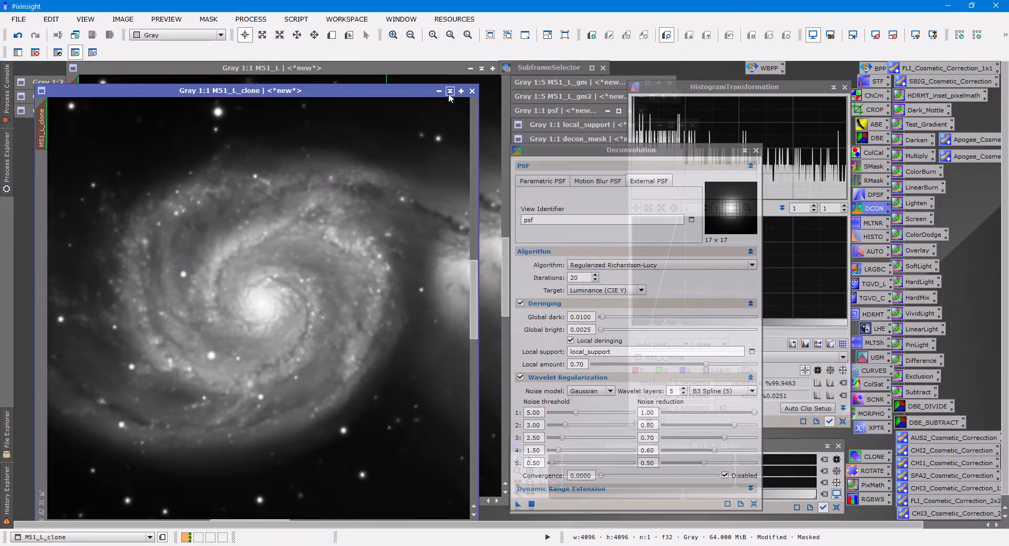
# Remove the mask from M51_L_clone, collapse its window, and park it beneath the other collapsed images.
pyautogui.click(204, 21)
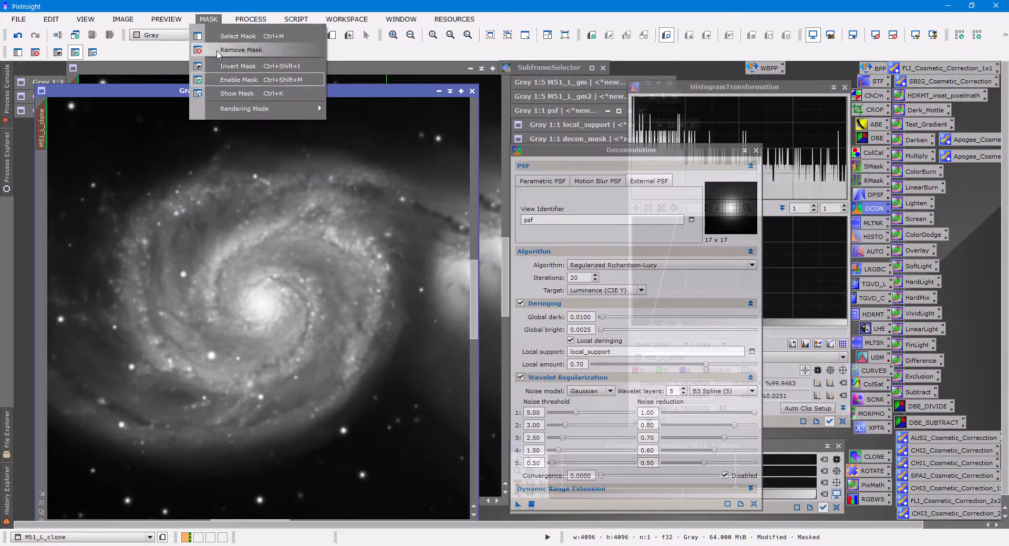
pyautogui.click(238, 50)
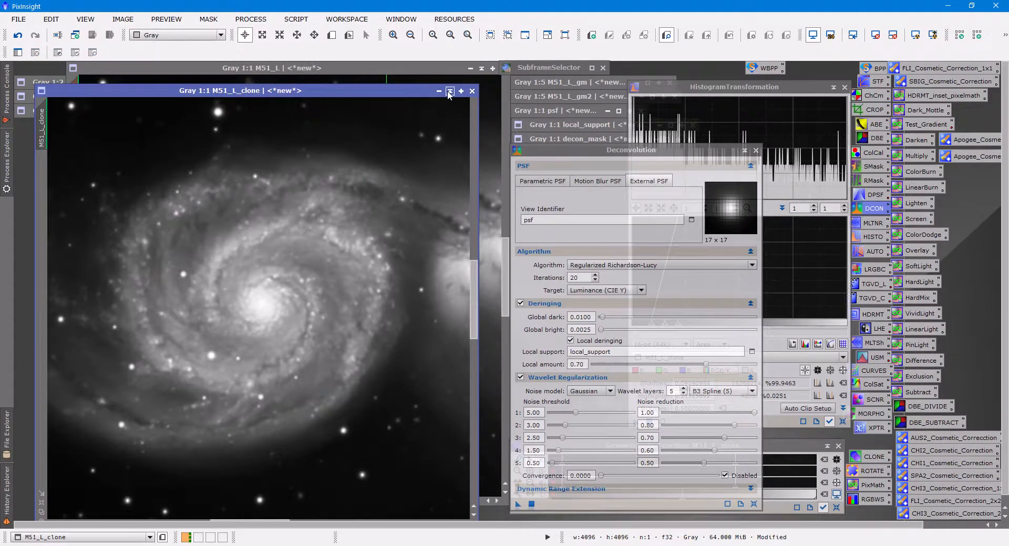
pyautogui.click(449, 92)
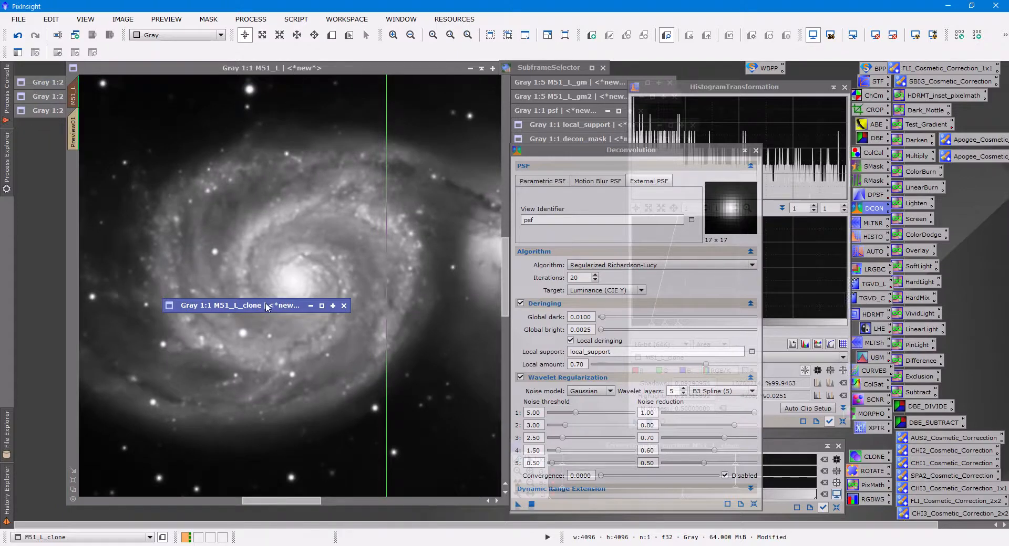
pyautogui.moveTo(267, 306); pyautogui.dragTo(119, 124)
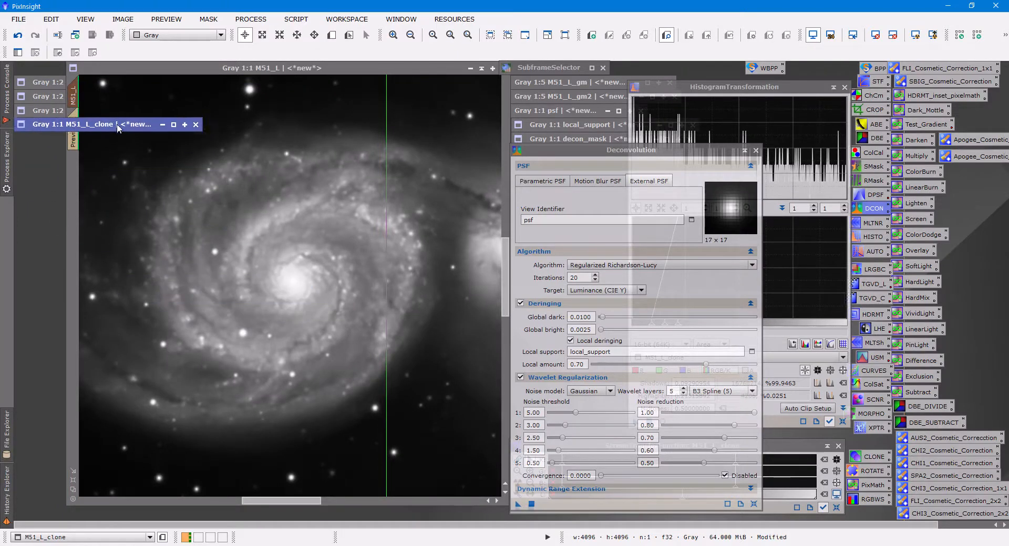
# Remove the mask from M51_L.
pyautogui.click(247, 70)
pyautogui.click(208, 19)
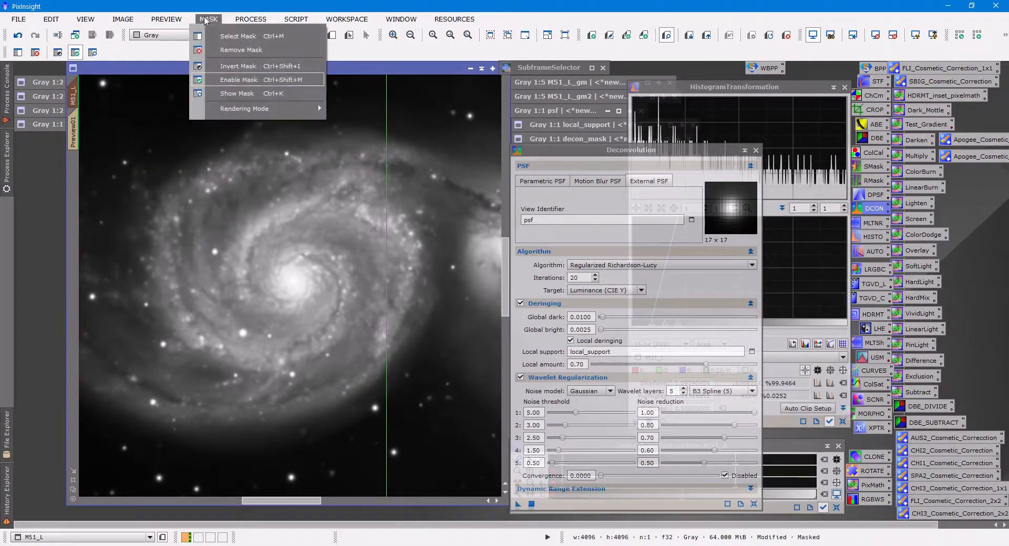
pyautogui.click(220, 50)
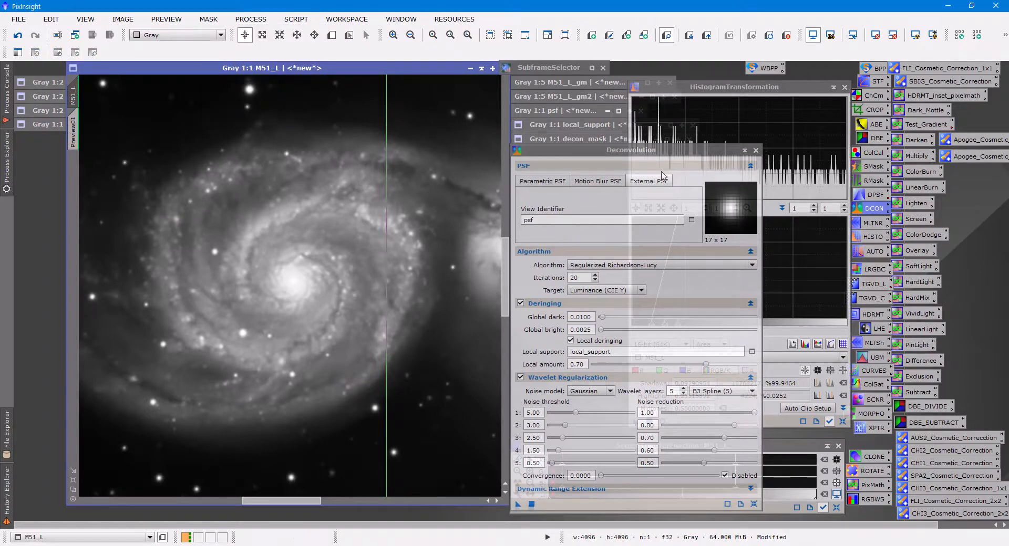
# Close the Deconvolution process and reset HistogramTransformation to its default values.
pyautogui.click(755, 152)
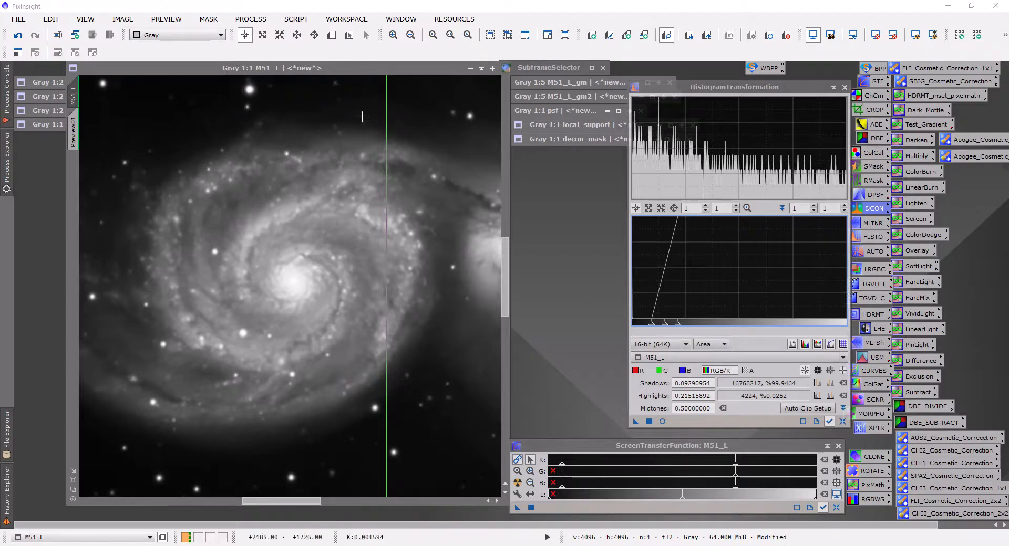
pyautogui.click(842, 422)
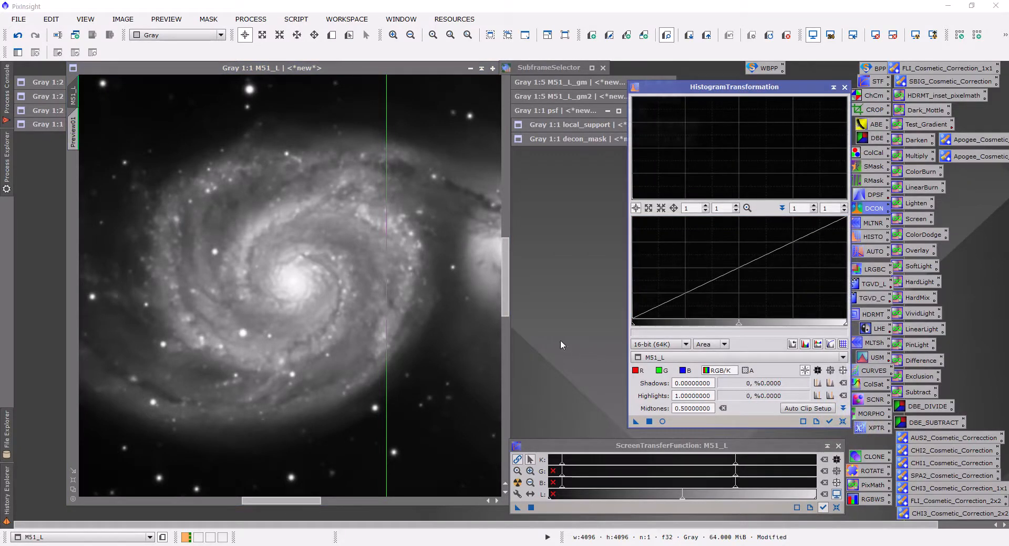
pyautogui.scroll(-1, 184, 402)
pyautogui.scroll(-1, 184, 401)
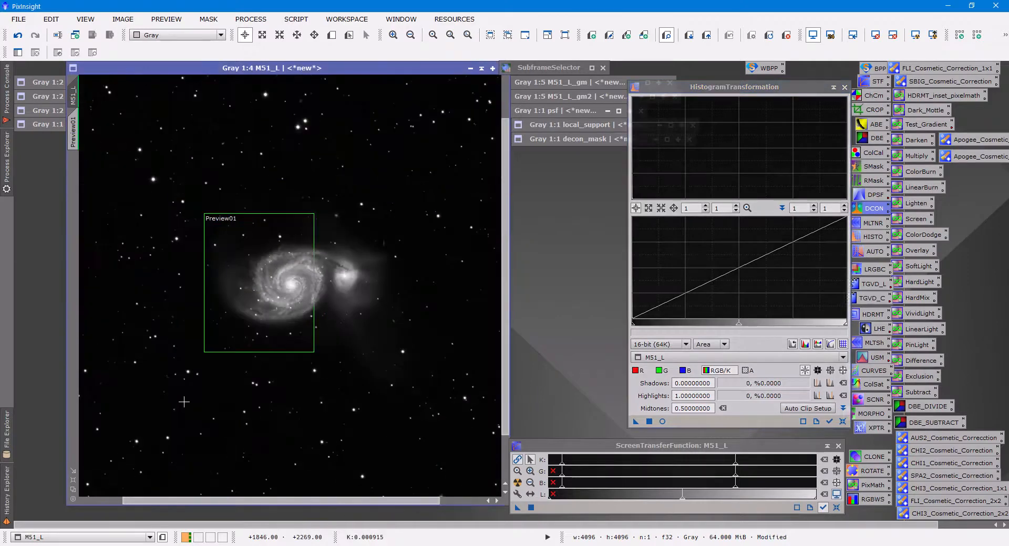
pyautogui.scroll(1, 184, 402)
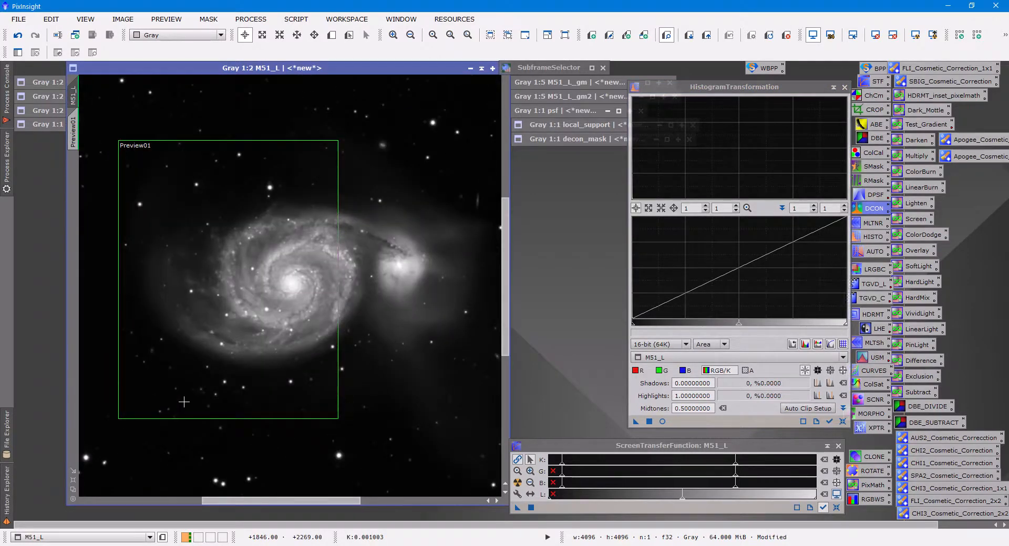
pyautogui.scroll(1, 183, 402)
pyautogui.scroll(-1, 184, 402)
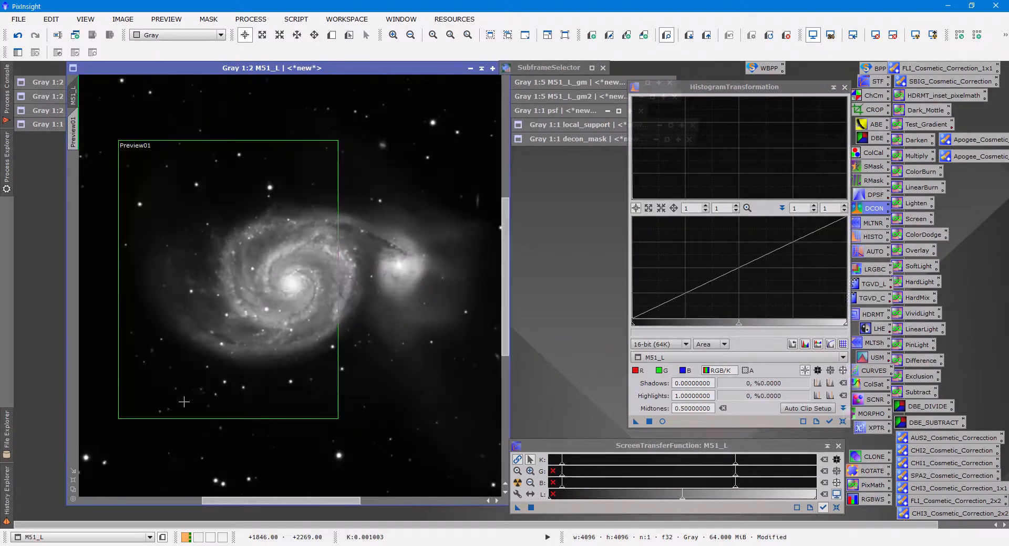